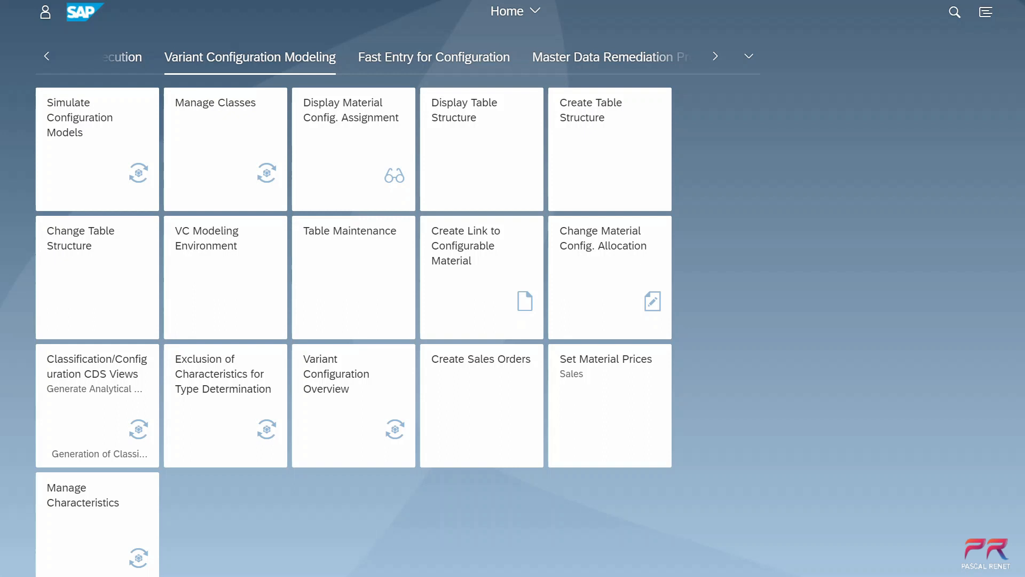
# Step: Open material PREMBPRO in the VC Modeling Environment and expand its class 300 PREMBPRO and the PREMBPRO_SOFTWARE characteristic
pyautogui.click(247, 263)
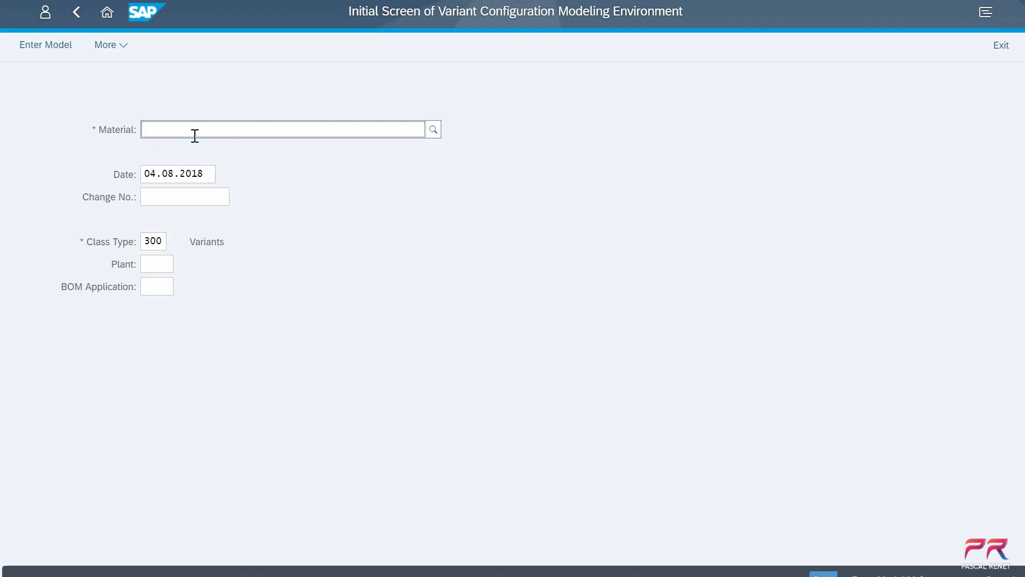
pyautogui.write('prembpro')
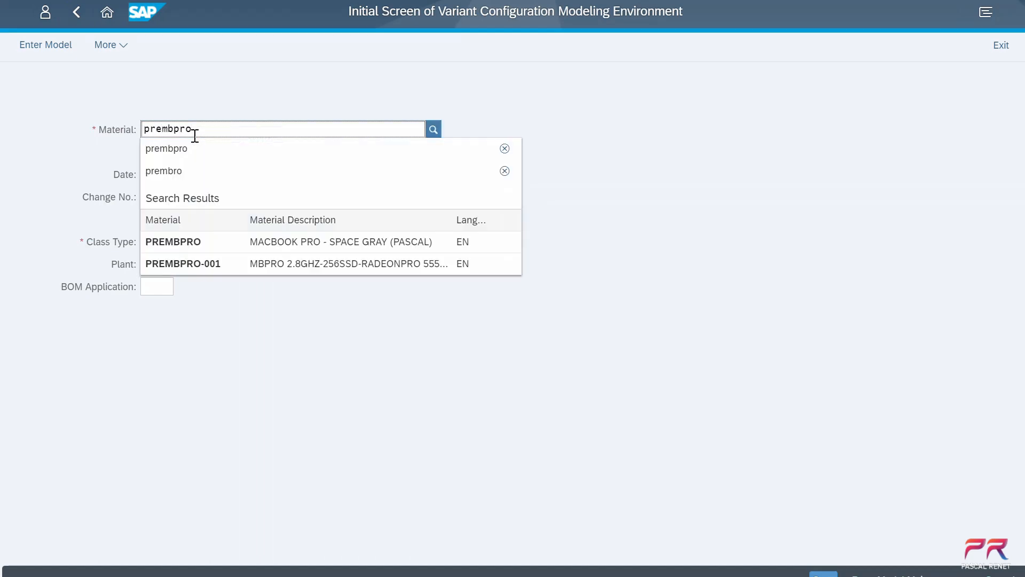
pyautogui.press('Return')
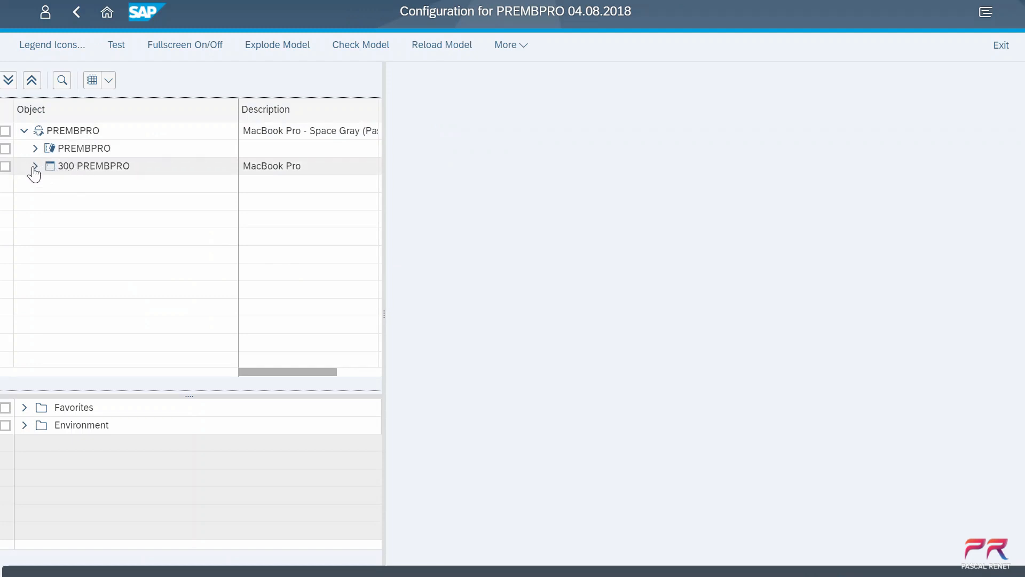
pyautogui.click(35, 166)
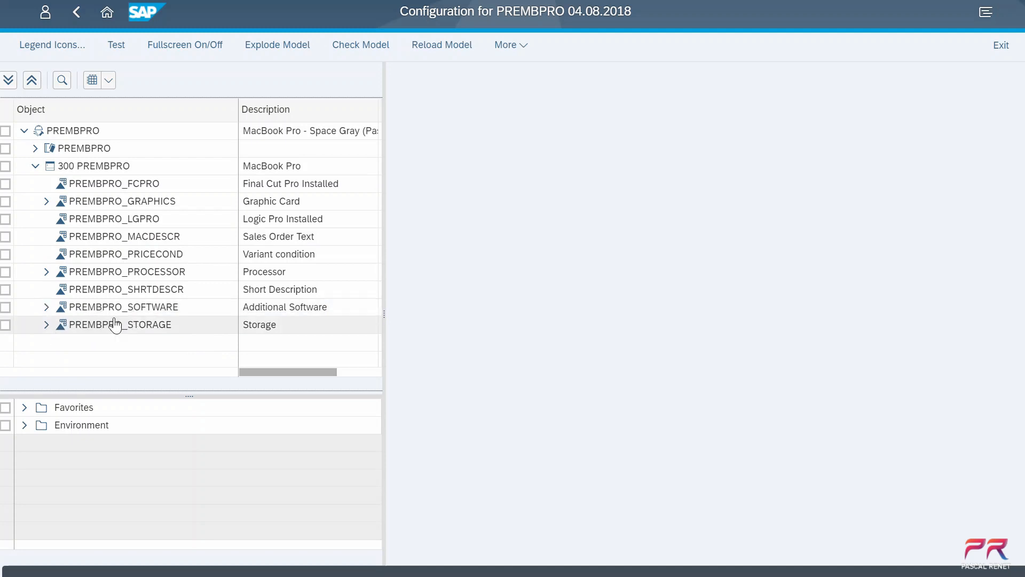
pyautogui.click(46, 307)
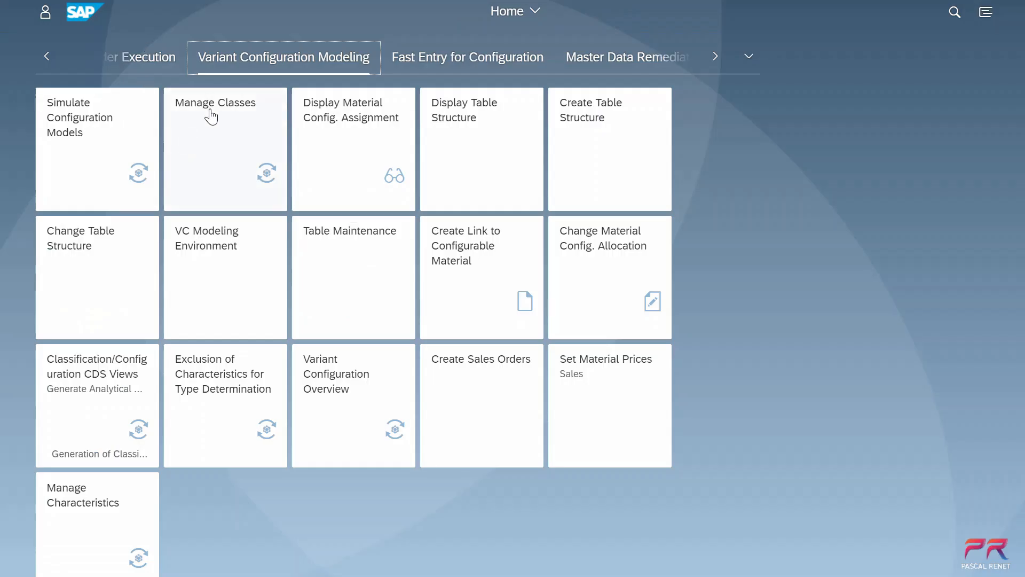
# Step: Open class PREMBPRO of class type 399 for editing in Manage Classes and show its characteristics
pyautogui.click(207, 111)
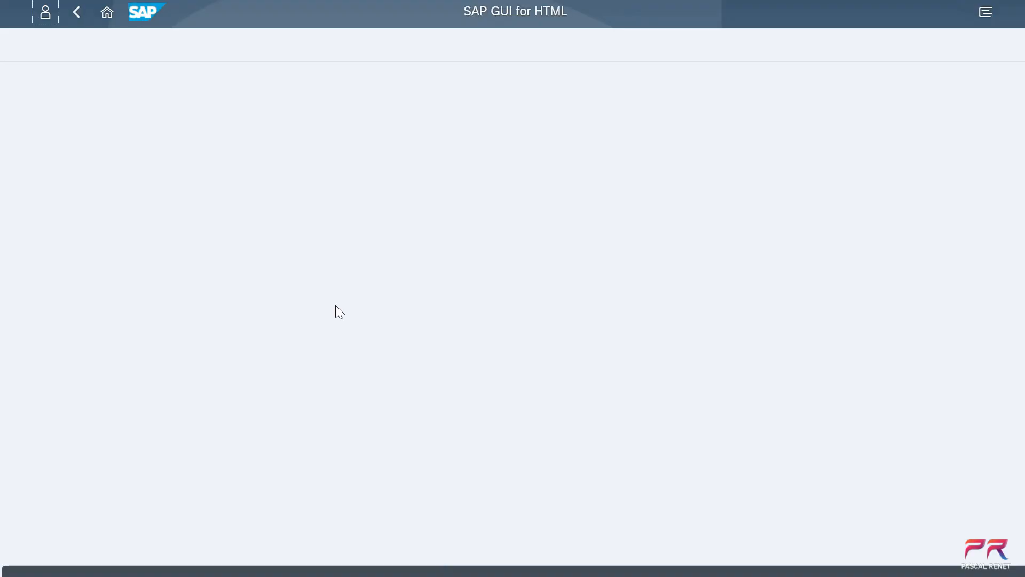
pyautogui.write('prem')
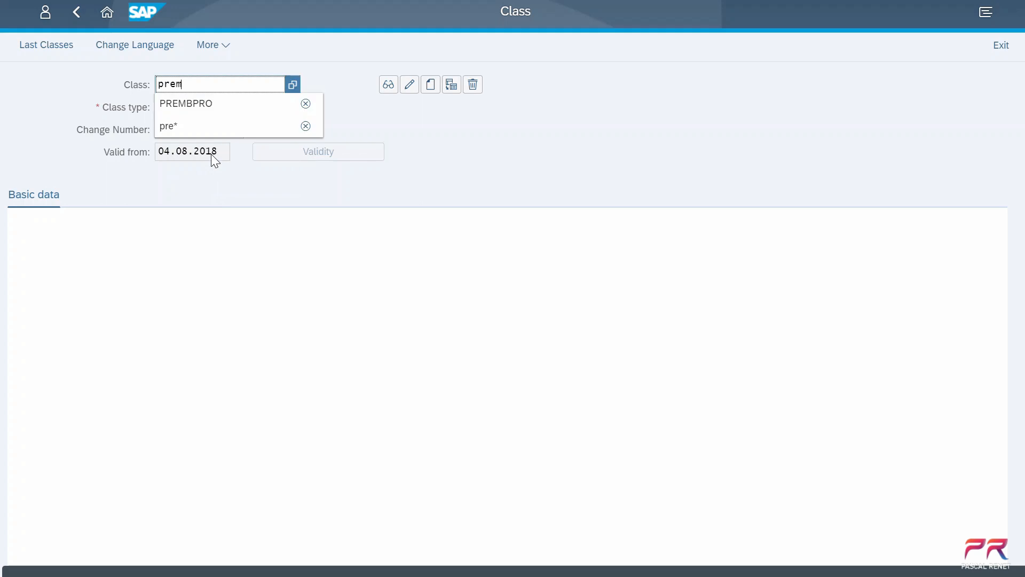
pyautogui.write('bpro')
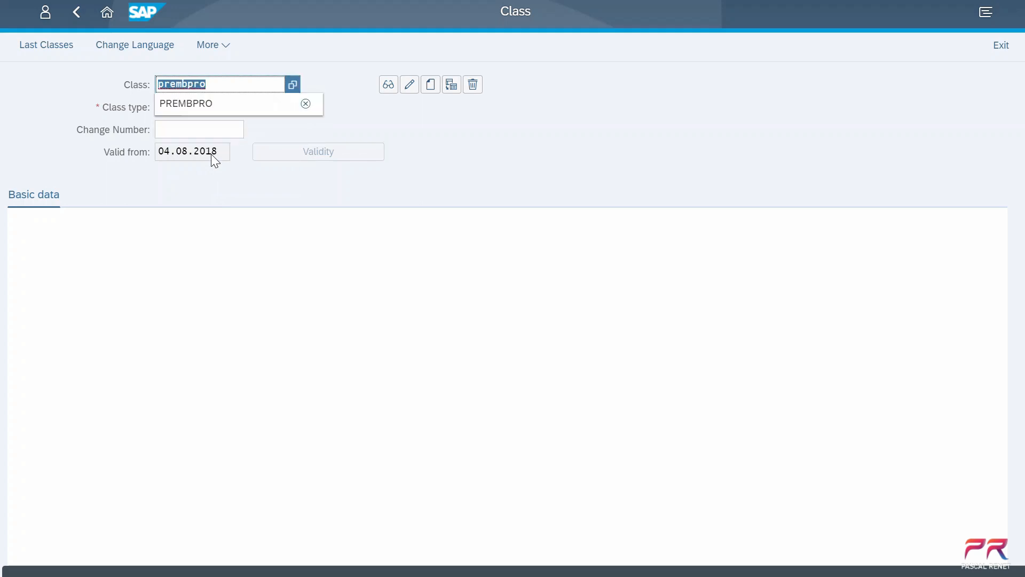
pyautogui.click(230, 107)
pyautogui.click(182, 108)
pyautogui.write('399')
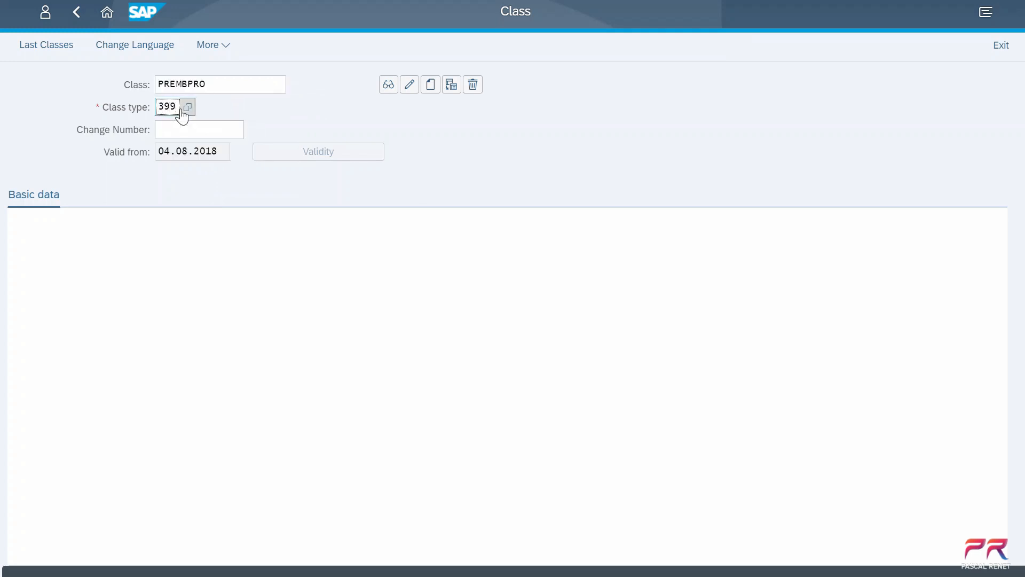
pyautogui.click(410, 84)
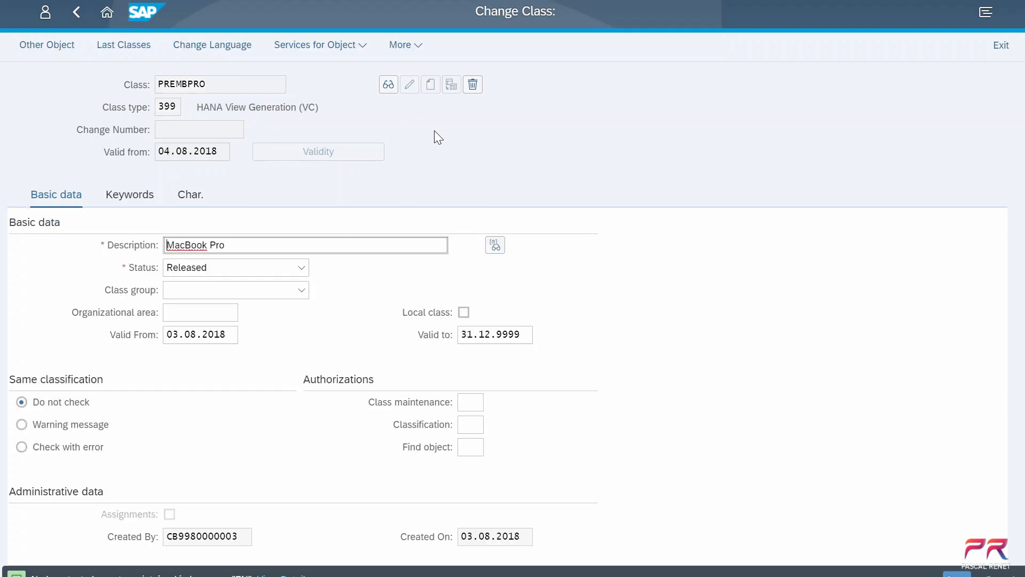
pyautogui.click(186, 198)
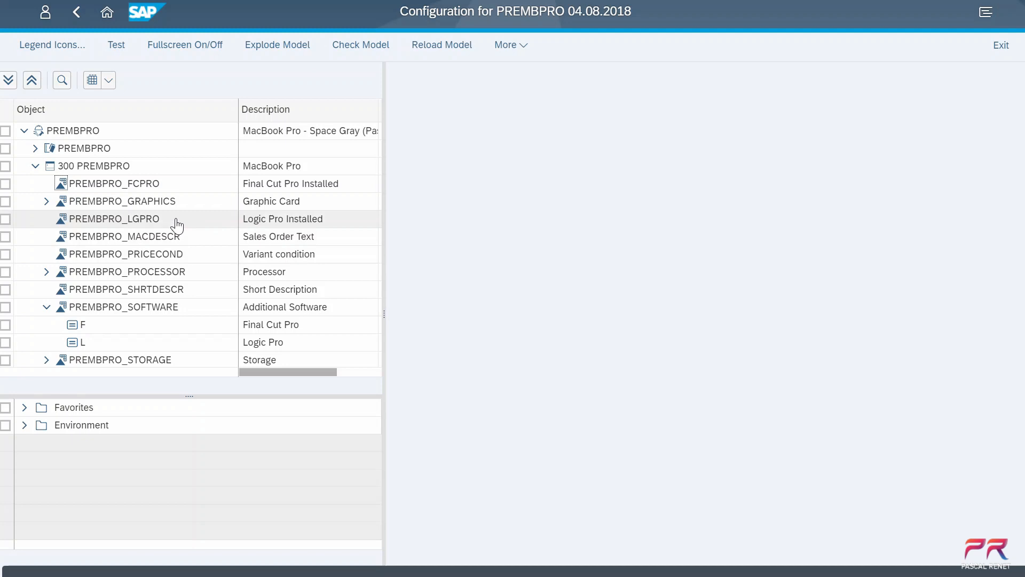
# Step: Copy the characteristic name PREMBPRO_FCPRO from the configuration model and add it to the class 399 characteristics list
pyautogui.click(142, 186)
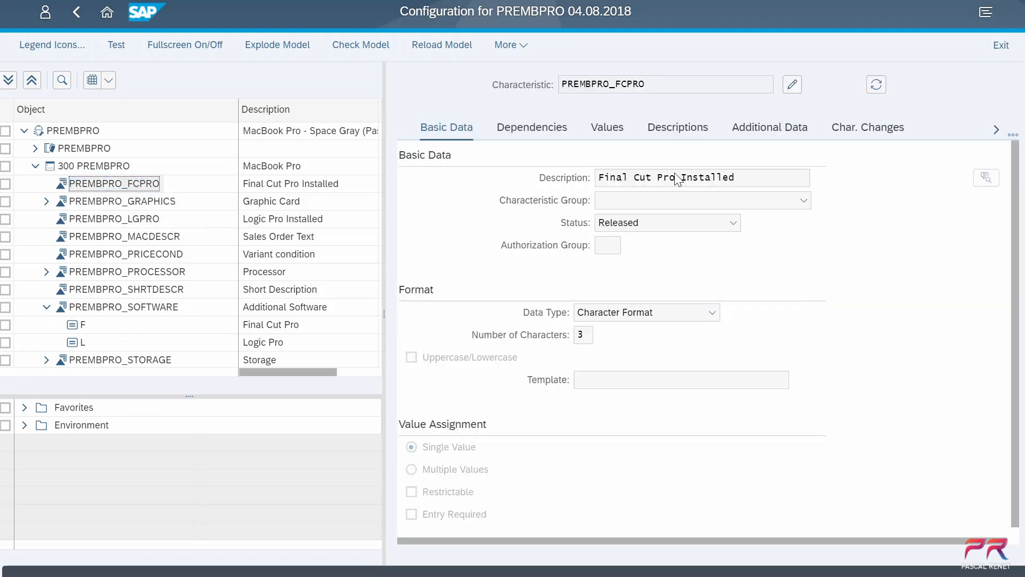
pyautogui.moveTo(647, 83); pyautogui.dragTo(558, 84)
pyautogui.hotkey('ctrl', 'c')
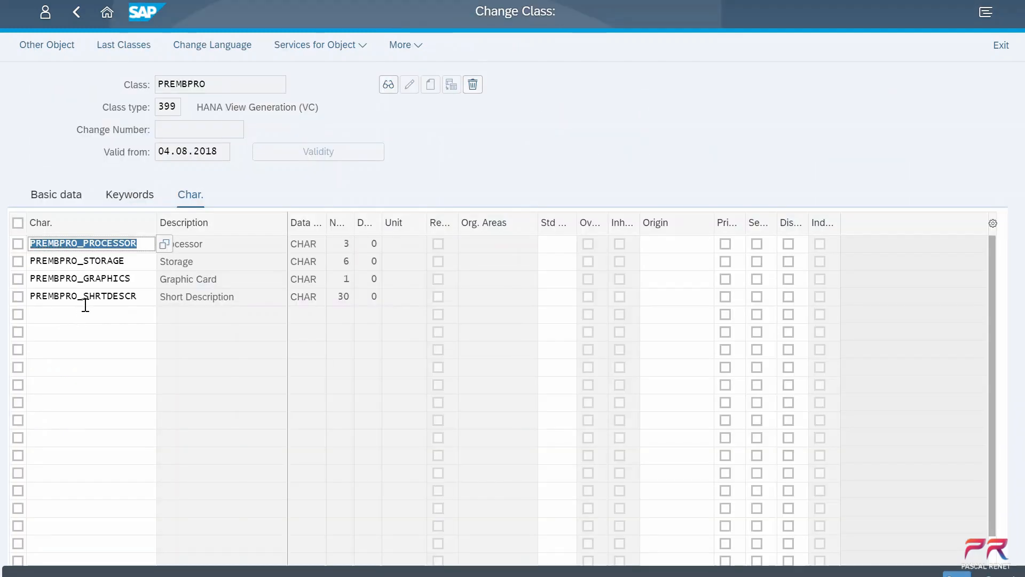
pyautogui.doubleClick(85, 299)
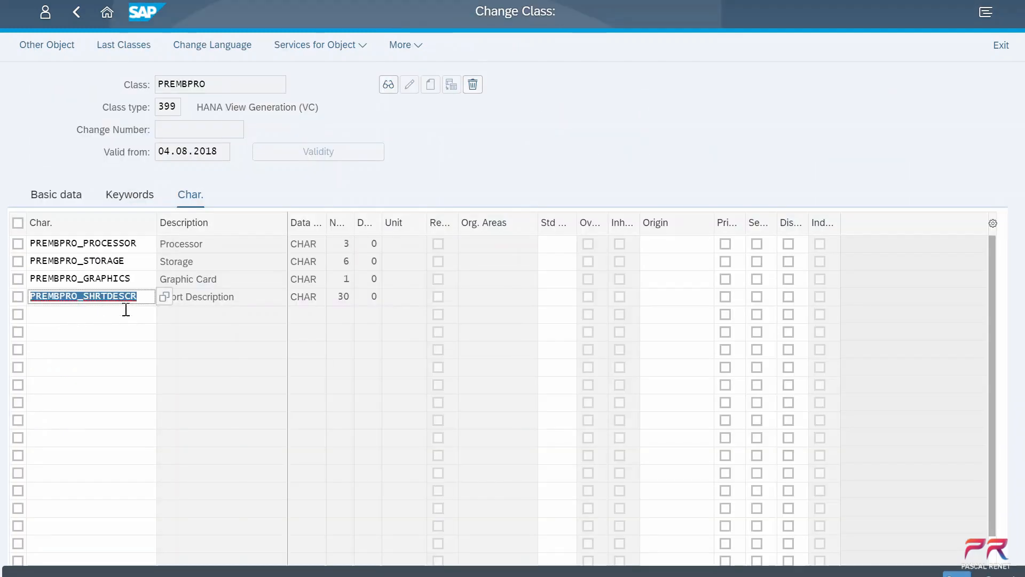
pyautogui.click(126, 314)
pyautogui.hotkey('ctrl', 'v')
# Step: Add the characteristic PREMBPRO_LGPRO in the next empty row of the class and save the class
pyautogui.click(122, 333)
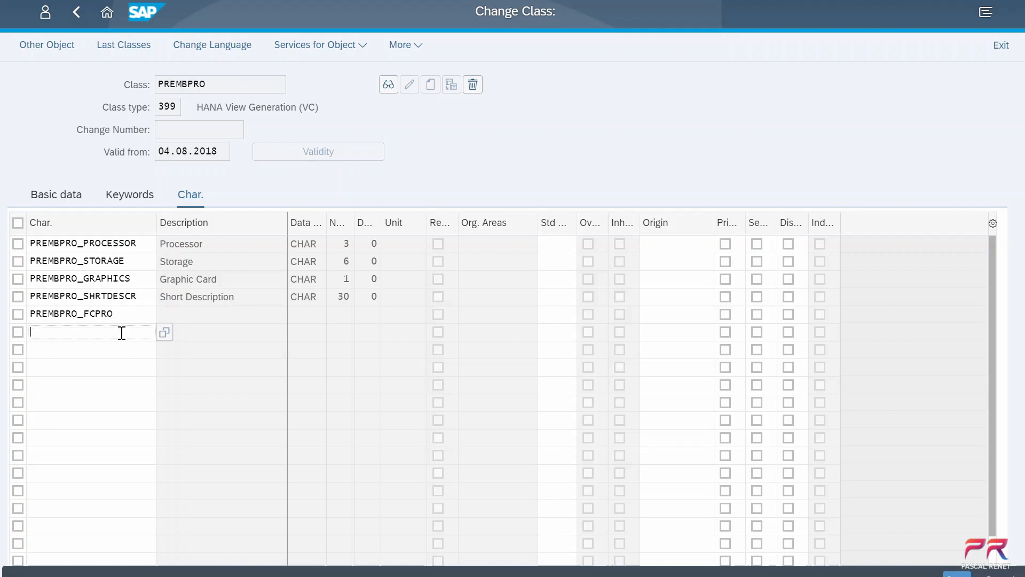
pyautogui.hotkey('ctrl', 'v')
pyautogui.press('BackSpace')
pyautogui.press('BackSpace')
pyautogui.press('BackSpace')
pyautogui.press('BackSpace')
pyautogui.press('BackSpace')
pyautogui.write('LGPRO')
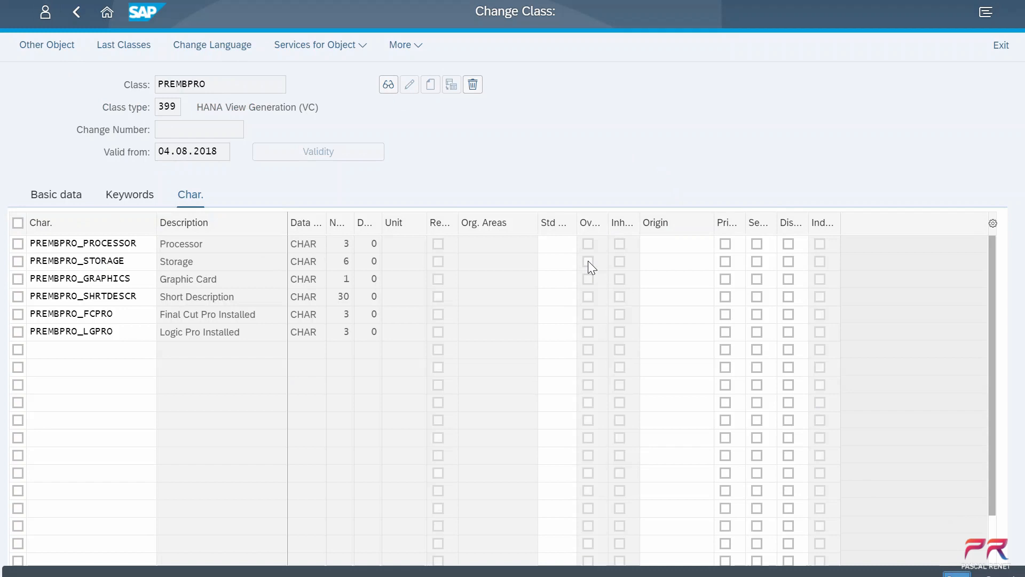
pyautogui.hotkey('ctrl', 's')
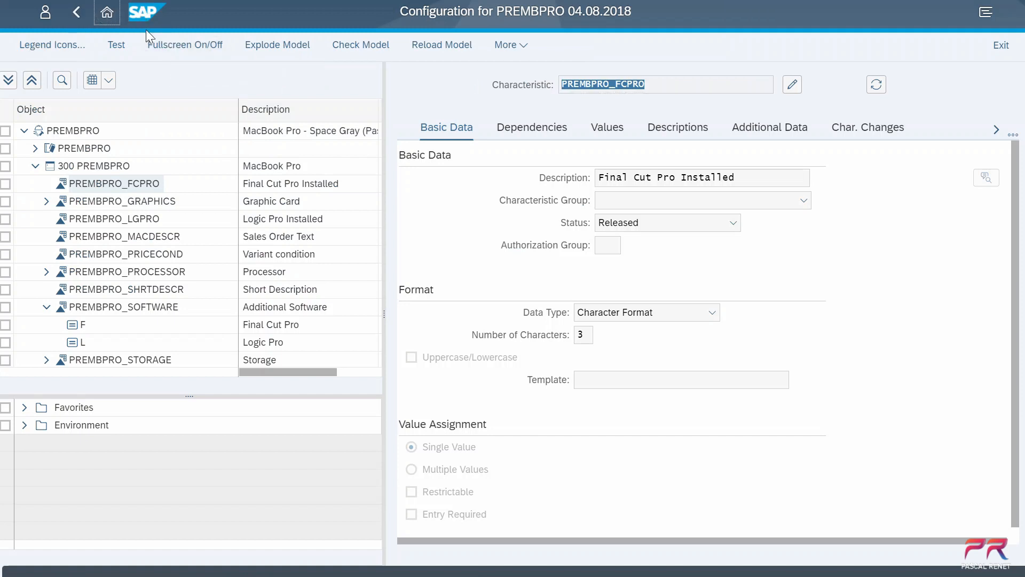
# Step: Leave the configuration model, open Classification/Configuration CDS Views, and enter class type 399 and class prembpro
pyautogui.click(107, 11)
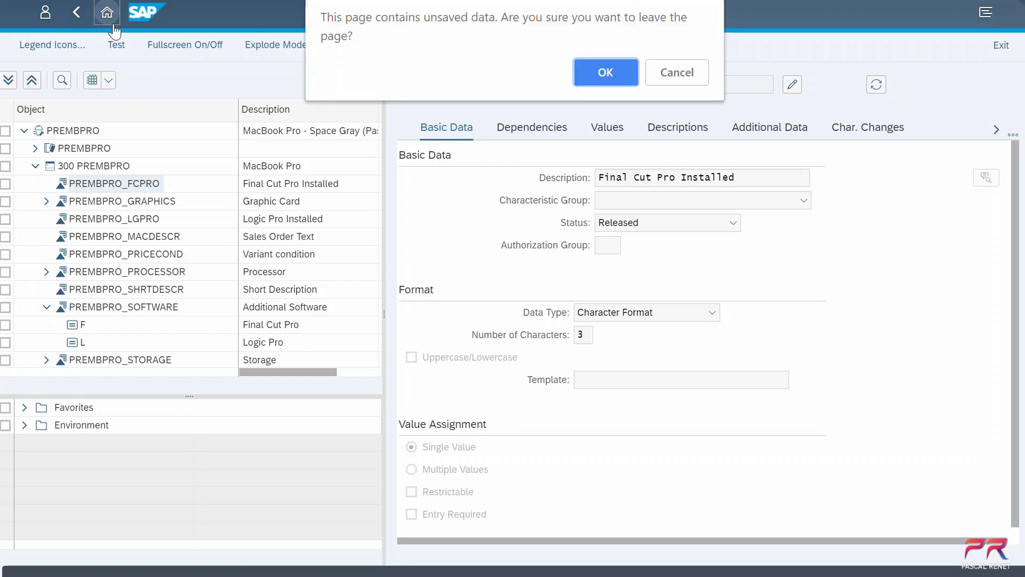
pyautogui.click(626, 76)
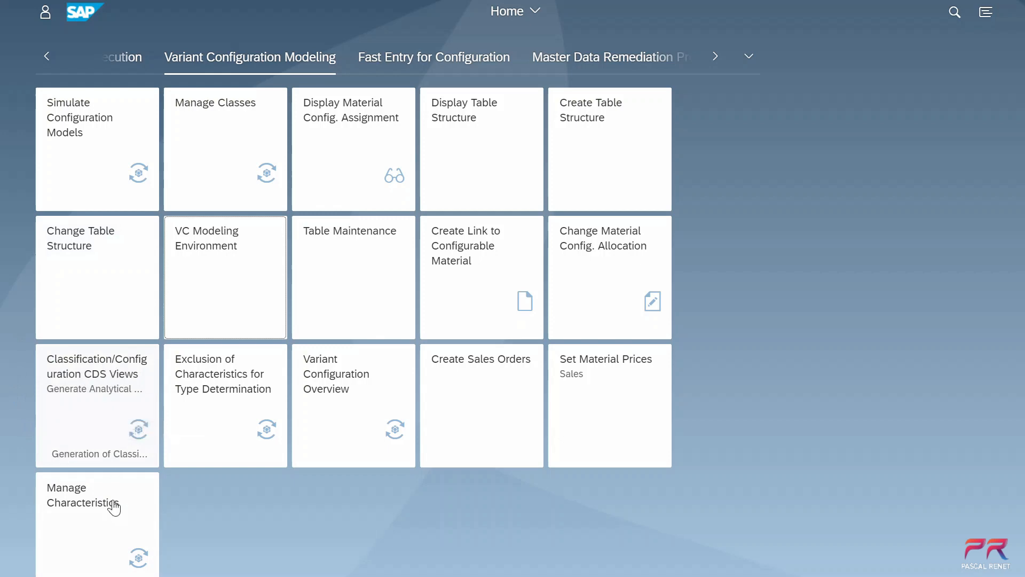
pyautogui.click(83, 382)
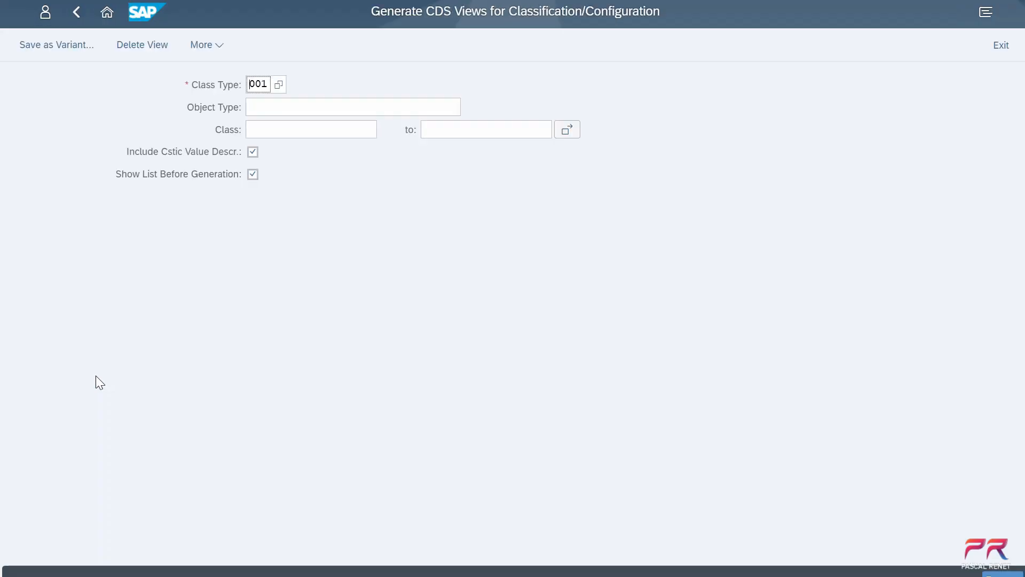
pyautogui.doubleClick(252, 86)
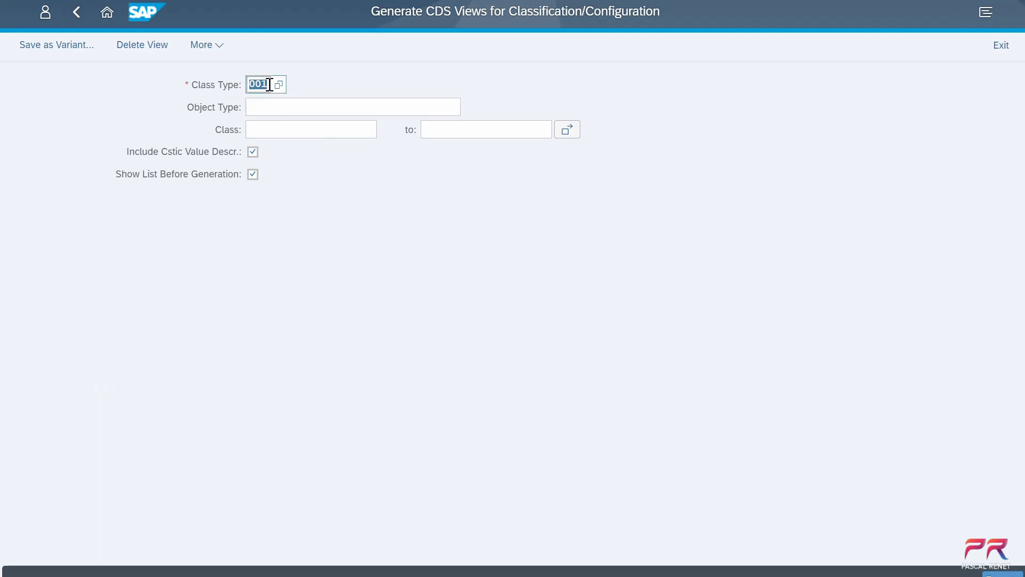
pyautogui.write('399')
pyautogui.press('Tab')
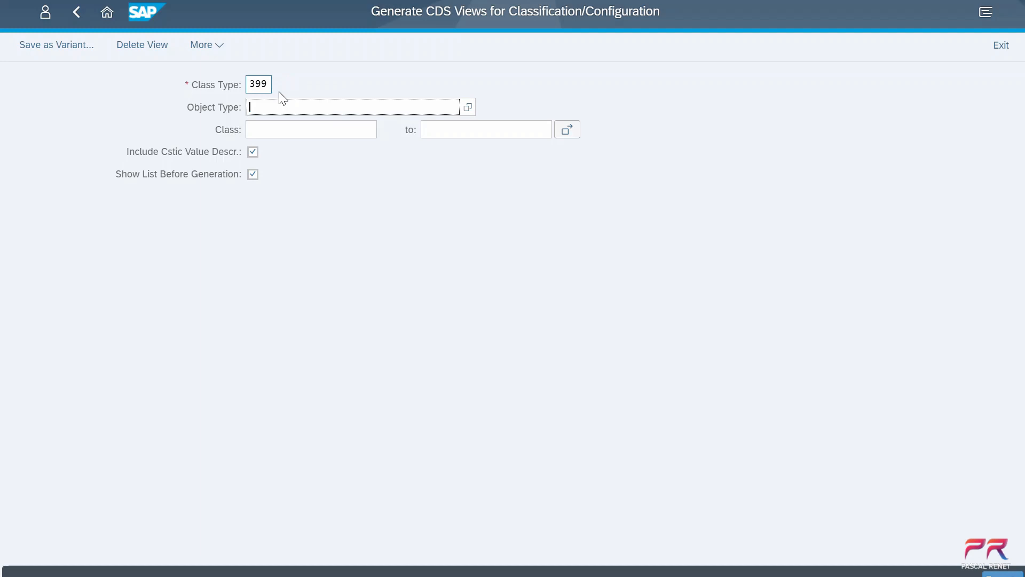
pyautogui.press('Tab')
pyautogui.write('prembpro')
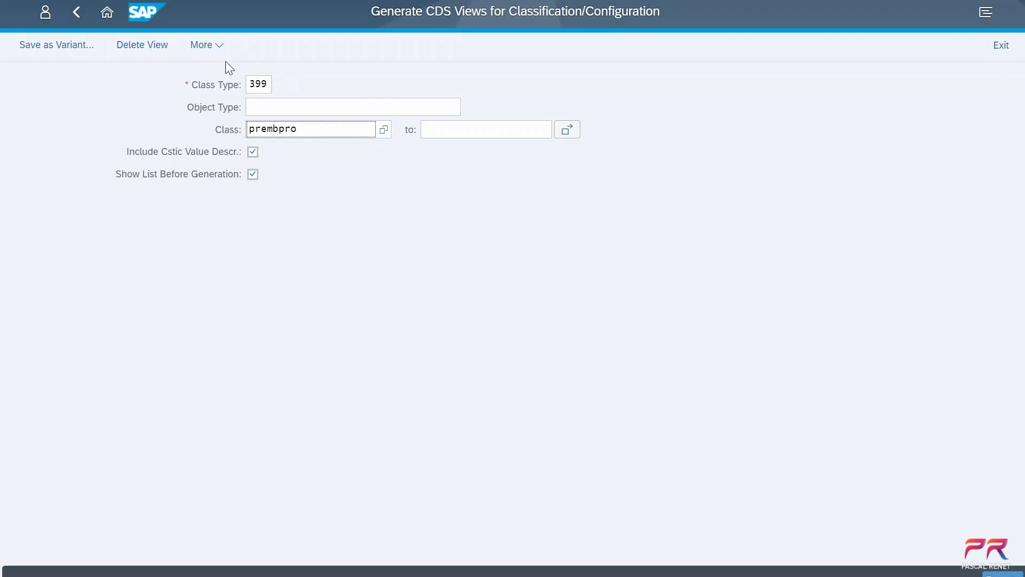
# Step: List the views for the class, generate the base view YY1_399PREMBPROMARA_, and return to the home page
pyautogui.click(274, 244)
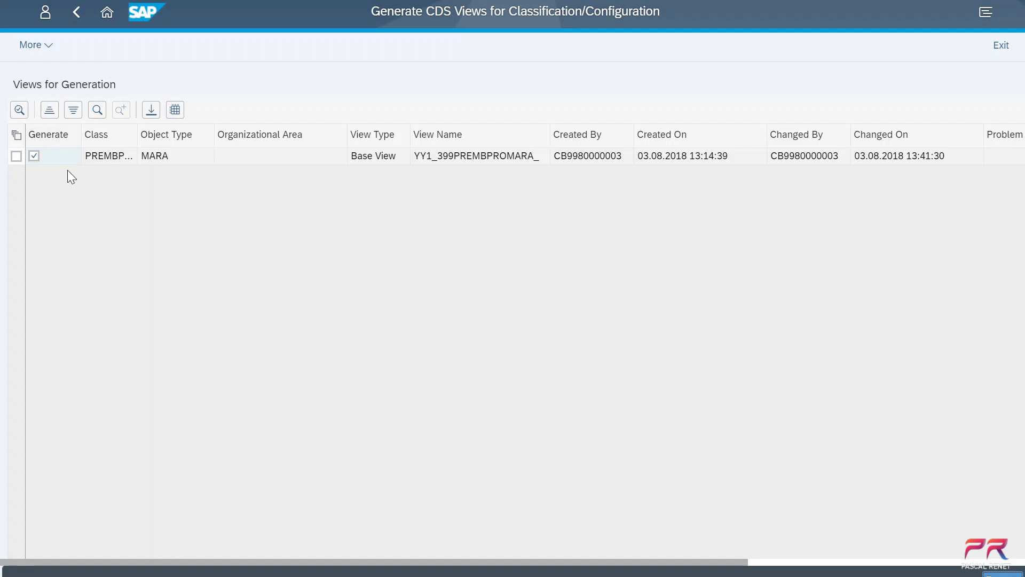
pyautogui.click(16, 156)
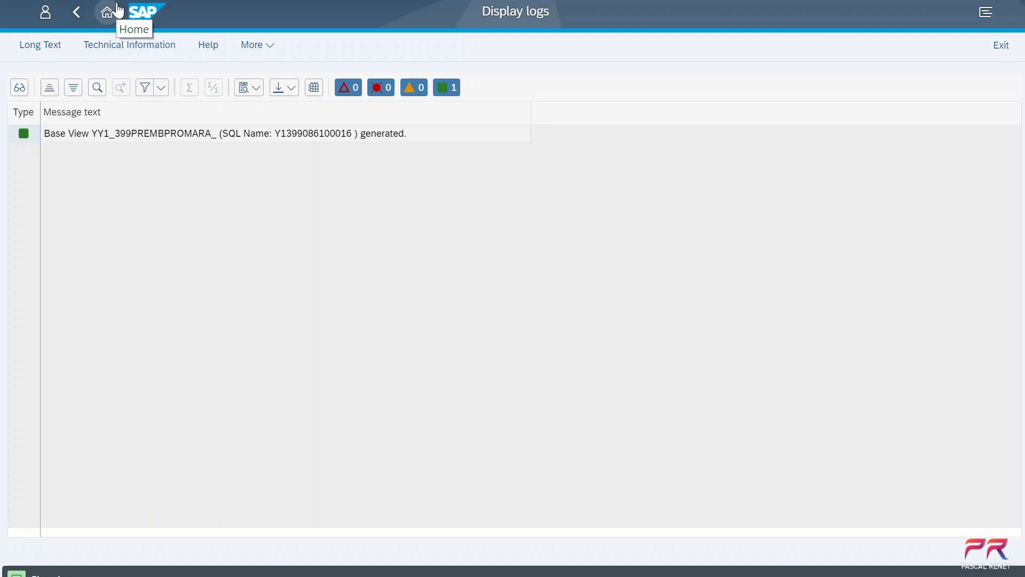
pyautogui.click(108, 18)
pyautogui.click(671, 74)
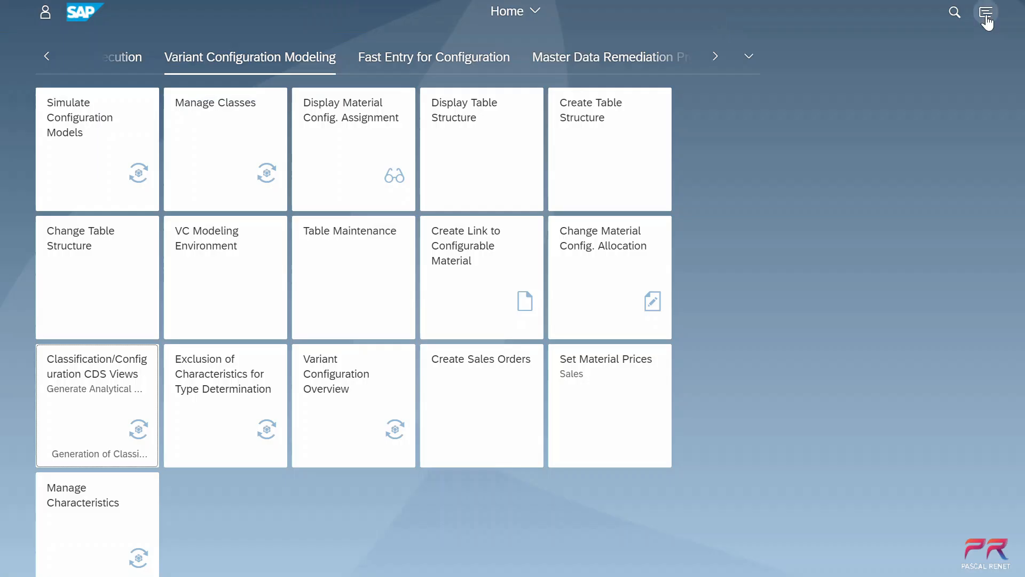
# Step: Search the home page for "custom cds" and open the Custom CDS Views app
pyautogui.click(956, 15)
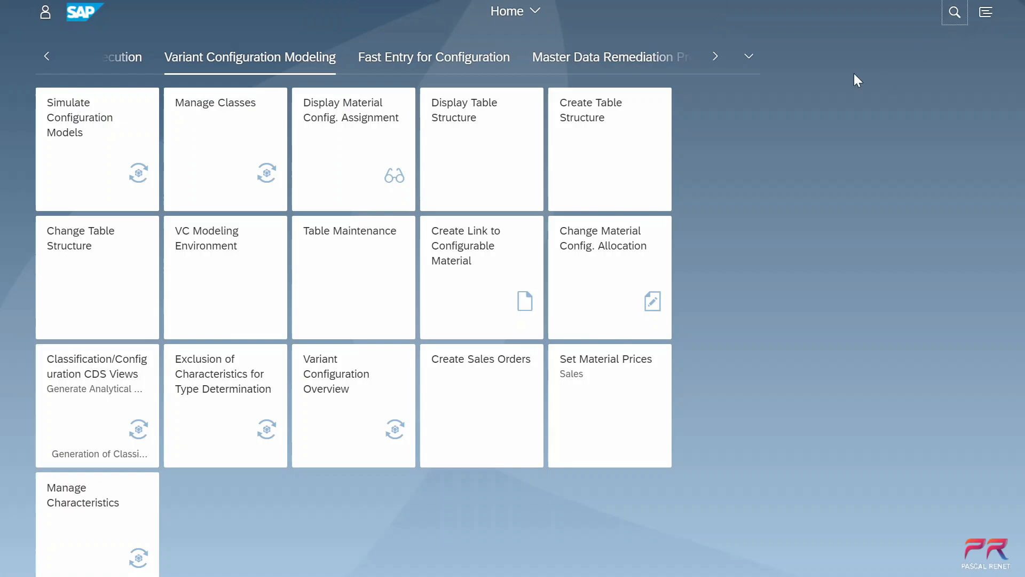
pyautogui.write('custom cds')
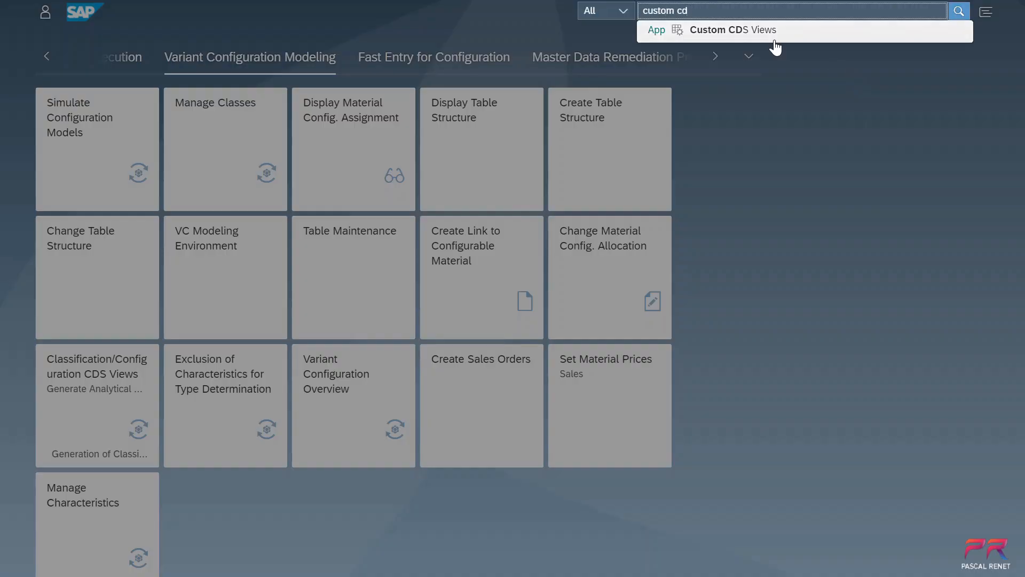
pyautogui.click(774, 38)
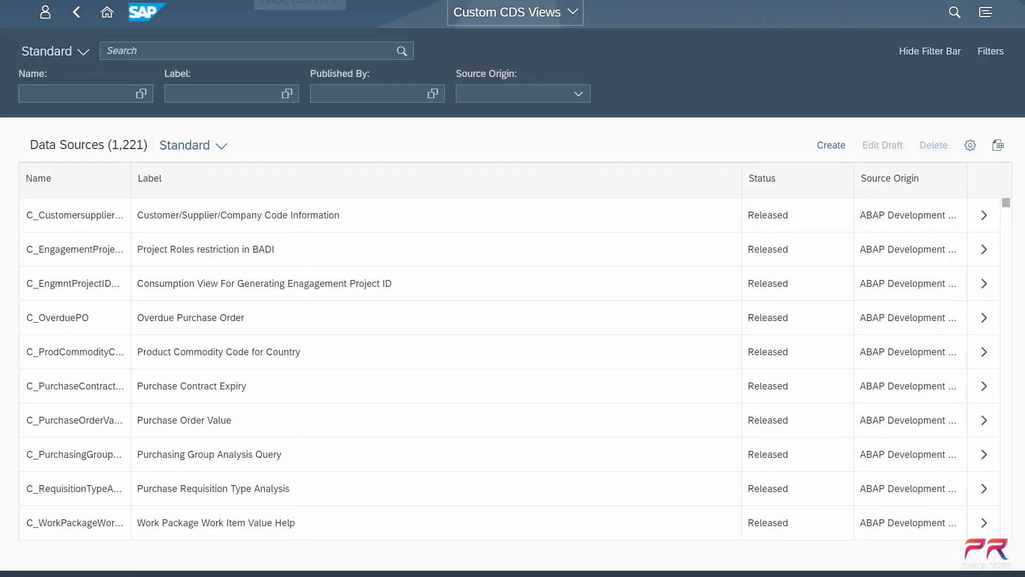
# Step: Search the data sources for yy1_, widen the Name column, and select the view YY1_399PREMBPROMARA_
pyautogui.click(222, 51)
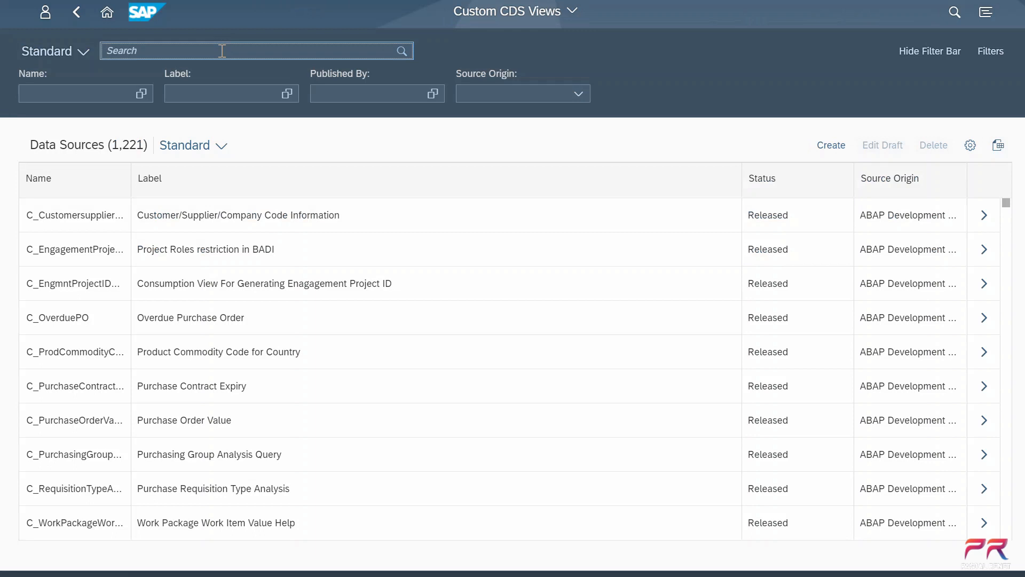
pyautogui.write('yy1_')
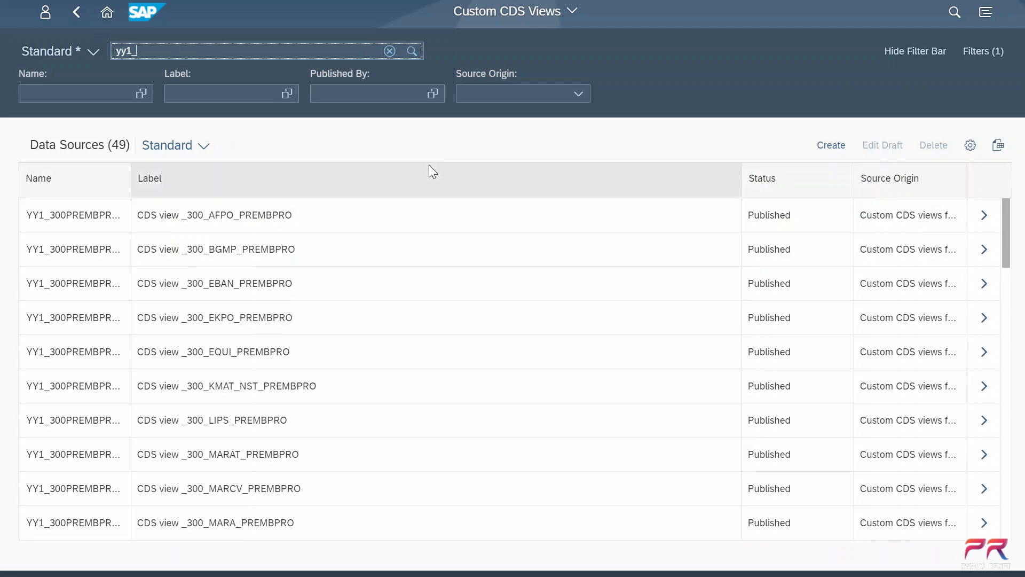
pyautogui.scroll(-10, 126, 316)
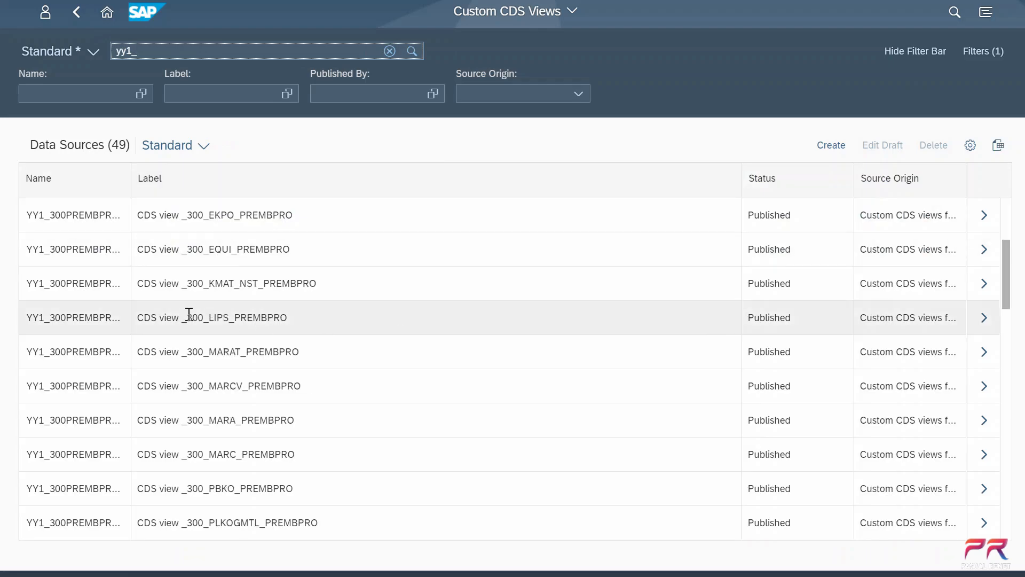
pyautogui.scroll(3, 132, 307)
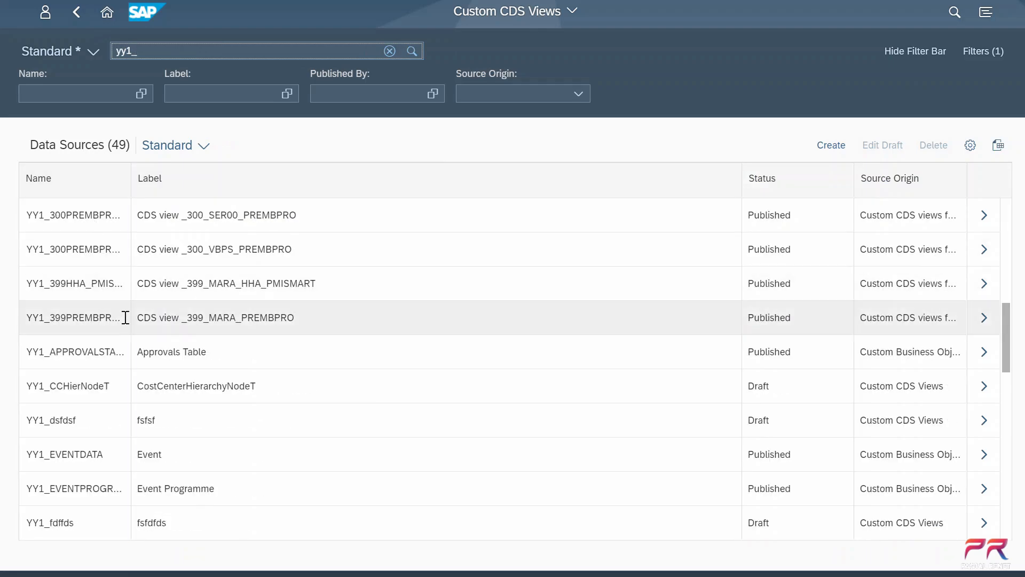
pyautogui.moveTo(131, 178); pyautogui.dragTo(228, 180)
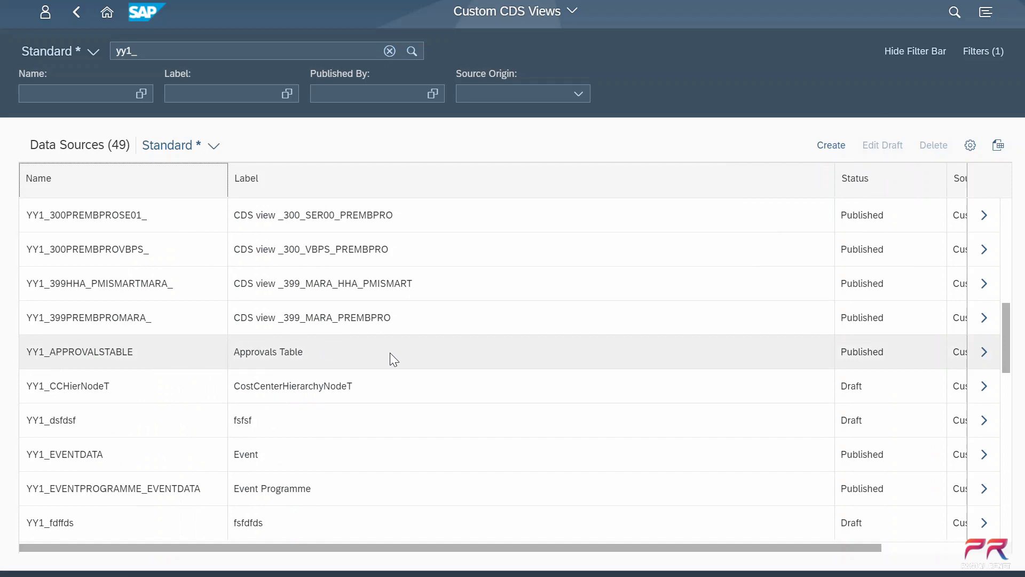
pyautogui.click(55, 322)
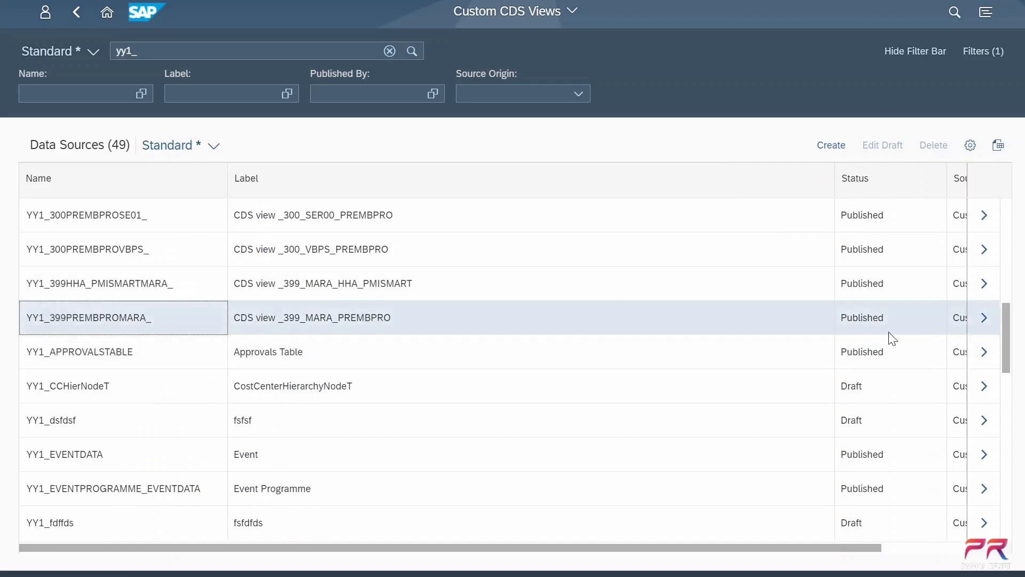
# Step: Open the details of view YY1_399PREMBPROMARA_ and examine its parameters and fields
pyautogui.click(983, 319)
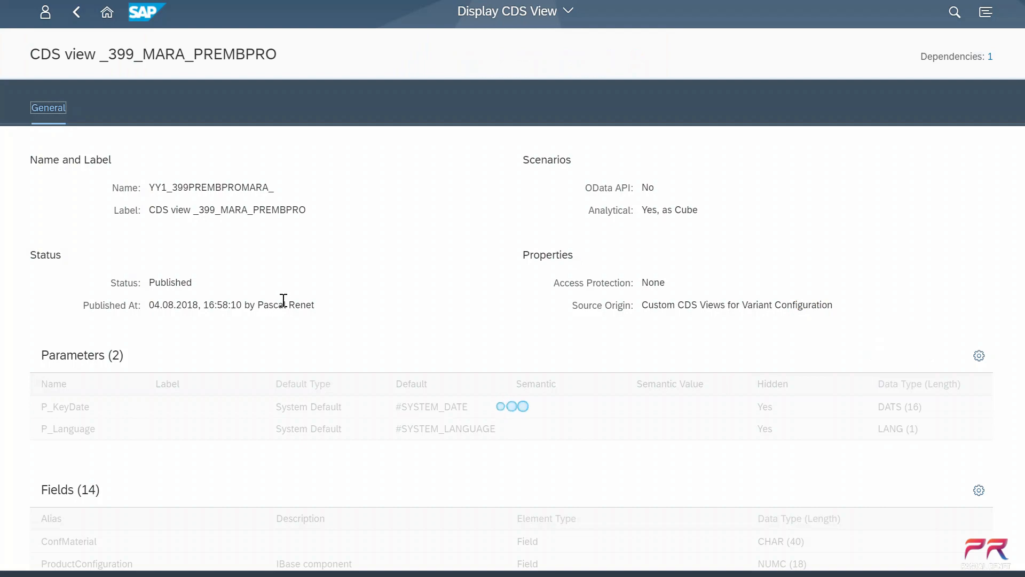
pyautogui.scroll(-3, 177, 265)
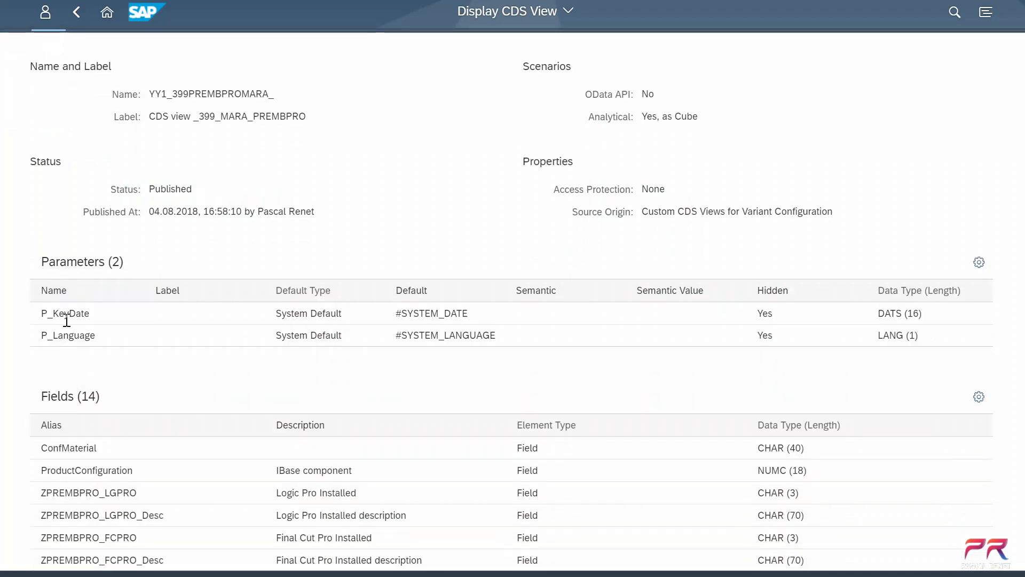
pyautogui.scroll(-3, 89, 376)
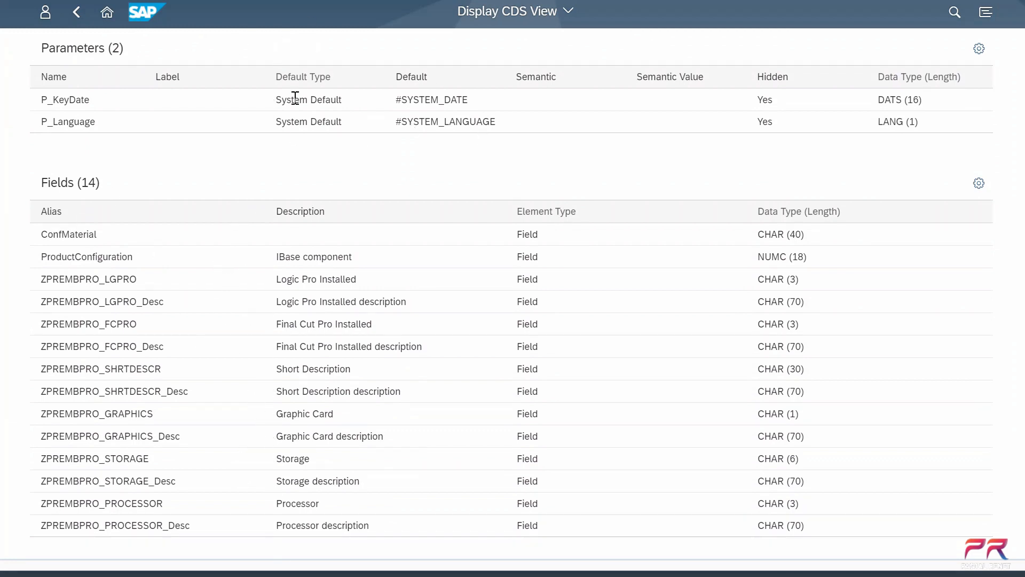
# Step: Preview the view's data with P_KeyDate 20180804 and P_Language E, and widen the IBase component column
pyautogui.click(965, 576)
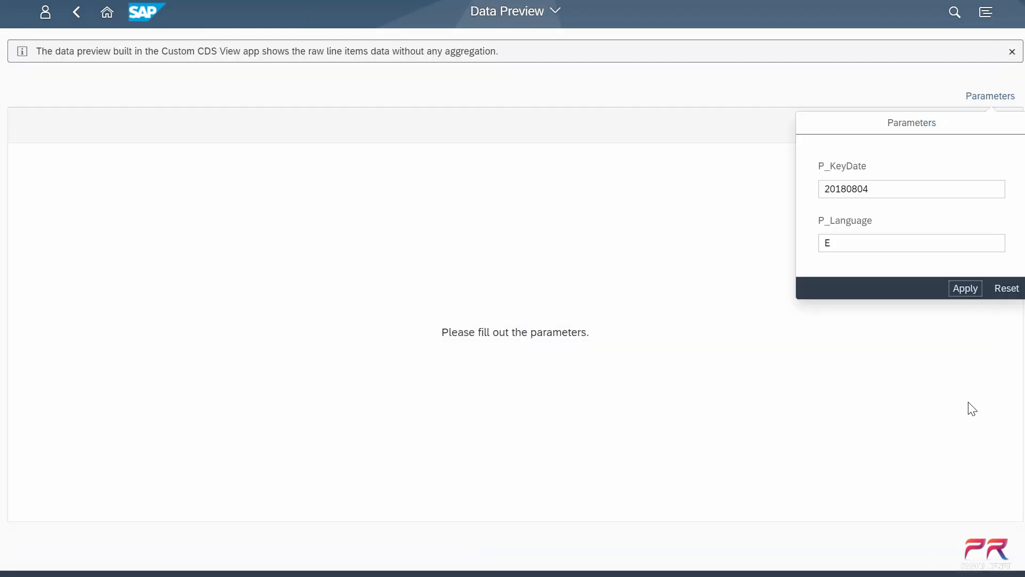
pyautogui.click(968, 293)
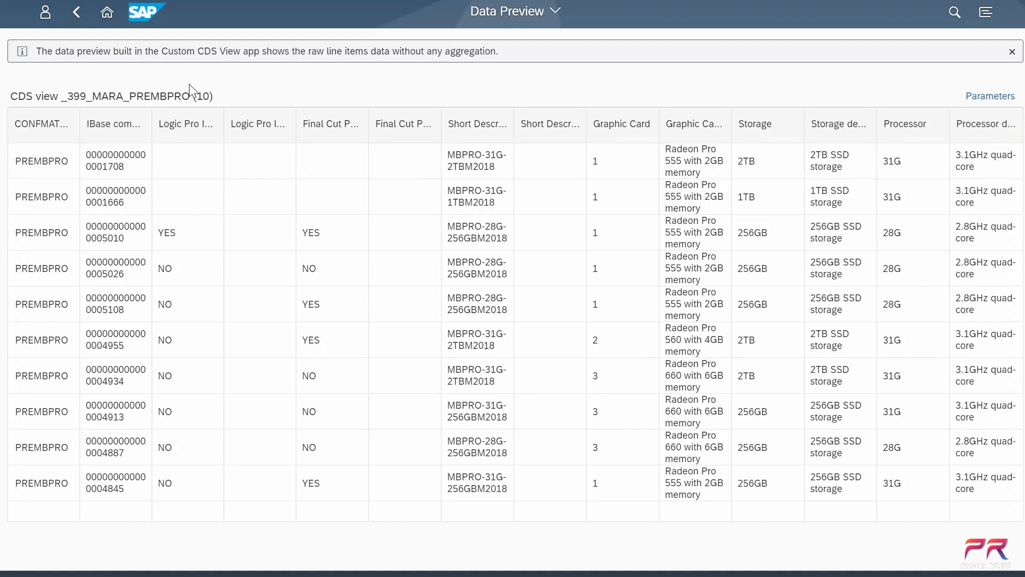
pyautogui.moveTo(153, 123); pyautogui.dragTo(291, 128)
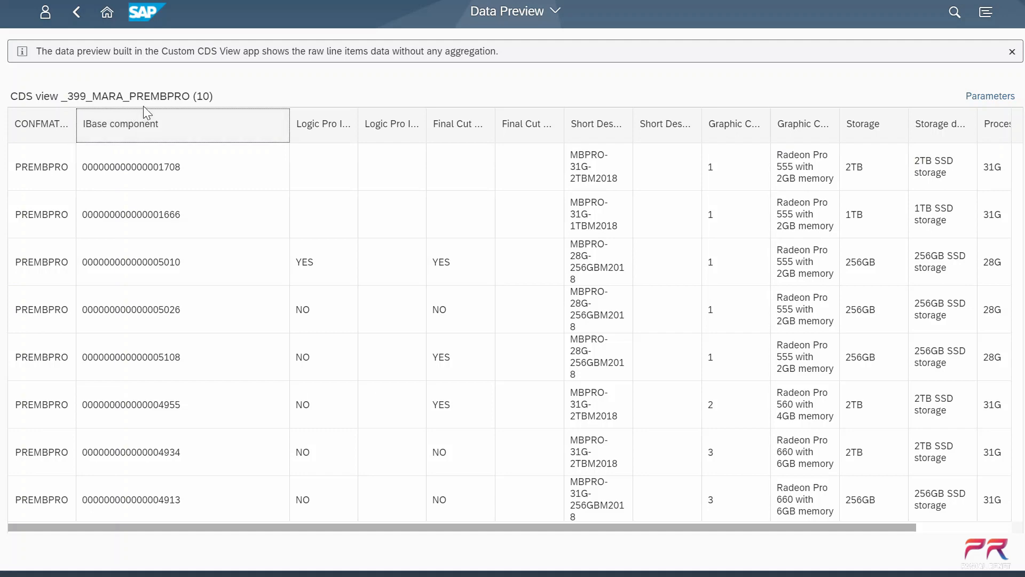
# Step: Return to the list of custom CDS views, search the data sources for salesorder, and select I_SalesOrderItemCube
pyautogui.click(84, 13)
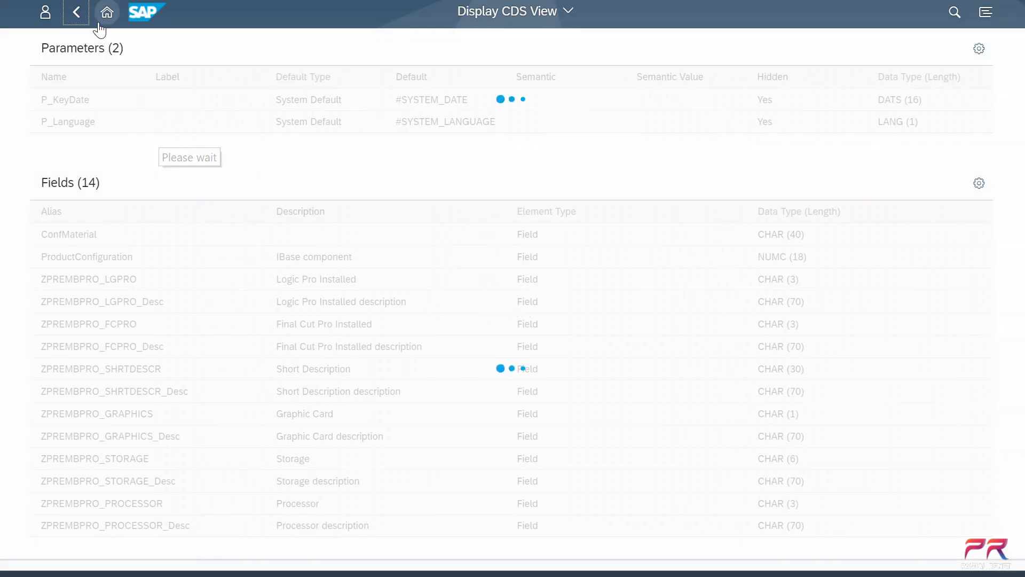
pyautogui.click(78, 13)
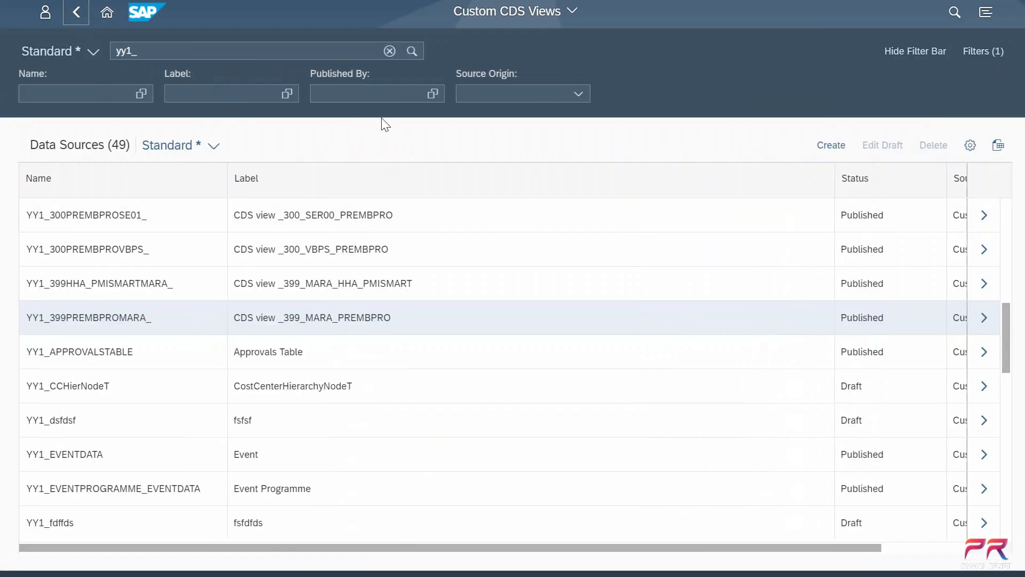
pyautogui.moveTo(239, 56); pyautogui.dragTo(104, 46)
pyautogui.write('sales')
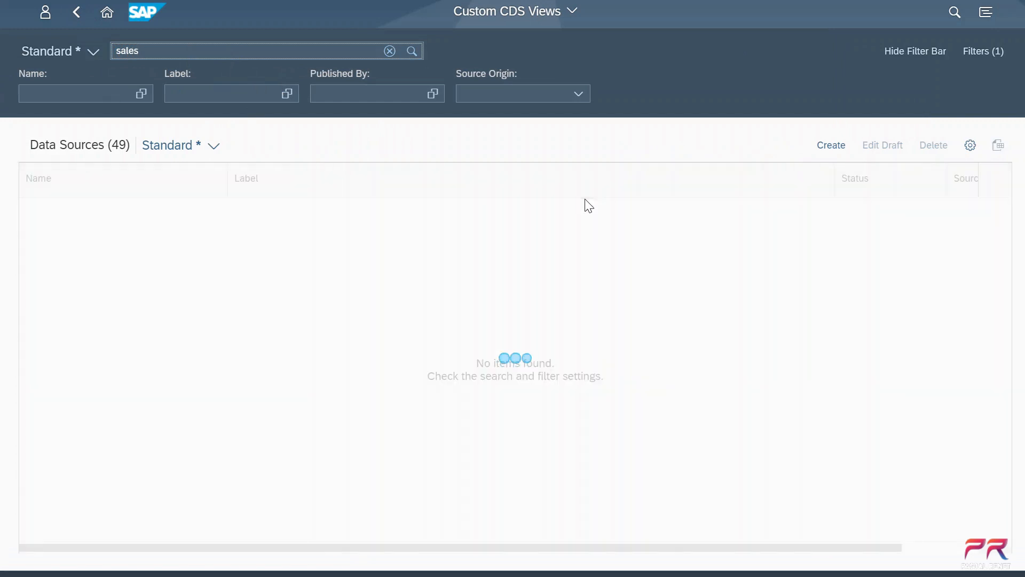
pyautogui.write('order')
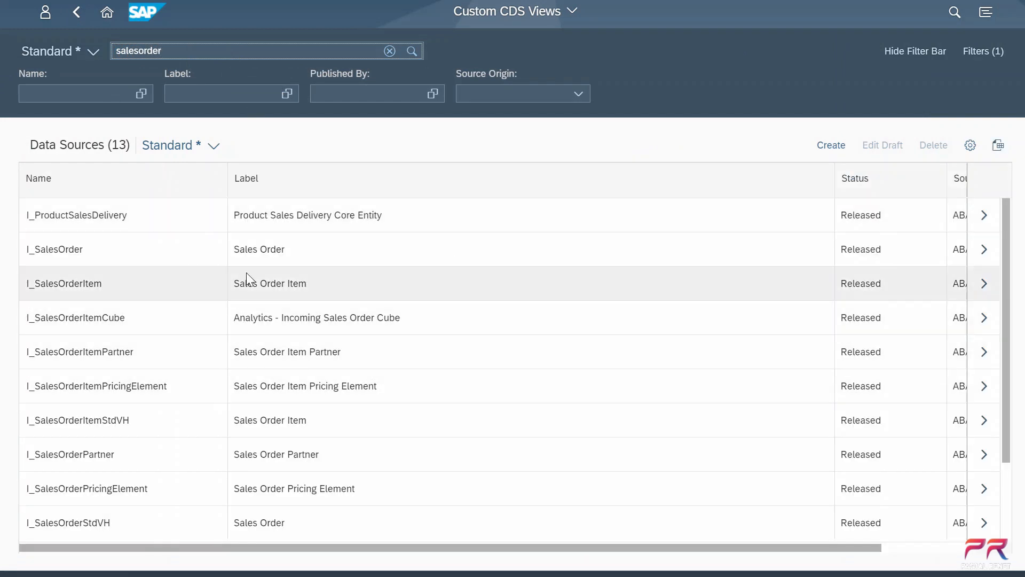
pyautogui.click(182, 315)
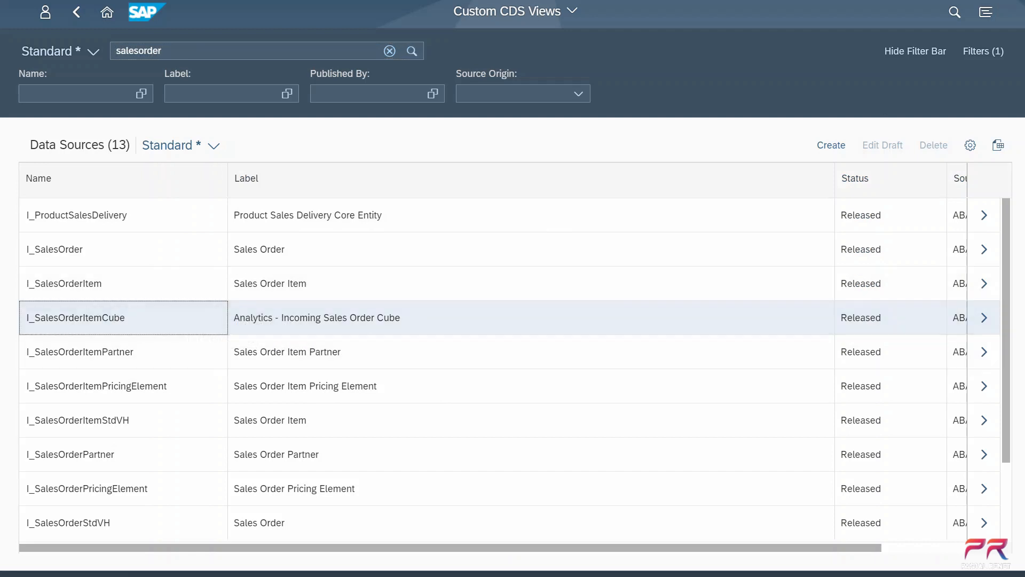
# Step: Create a custom CDS view from the selected source, named YY1_C_PRE_SLS_CONF_DATA and labelled Sales Order Configuration Data
pyautogui.click(833, 146)
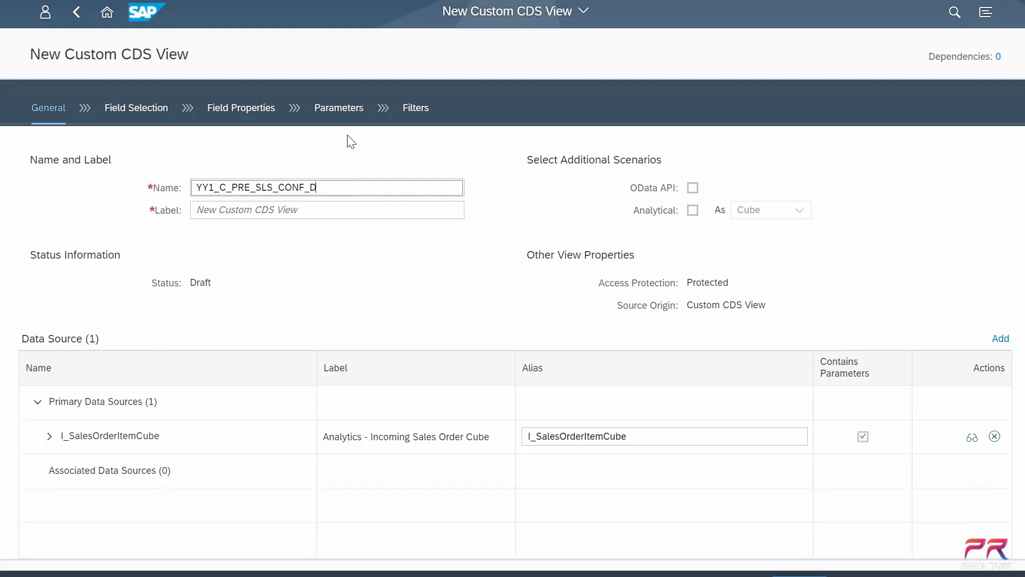
pyautogui.click(303, 210)
pyautogui.write('Sales Order Configuration Data')
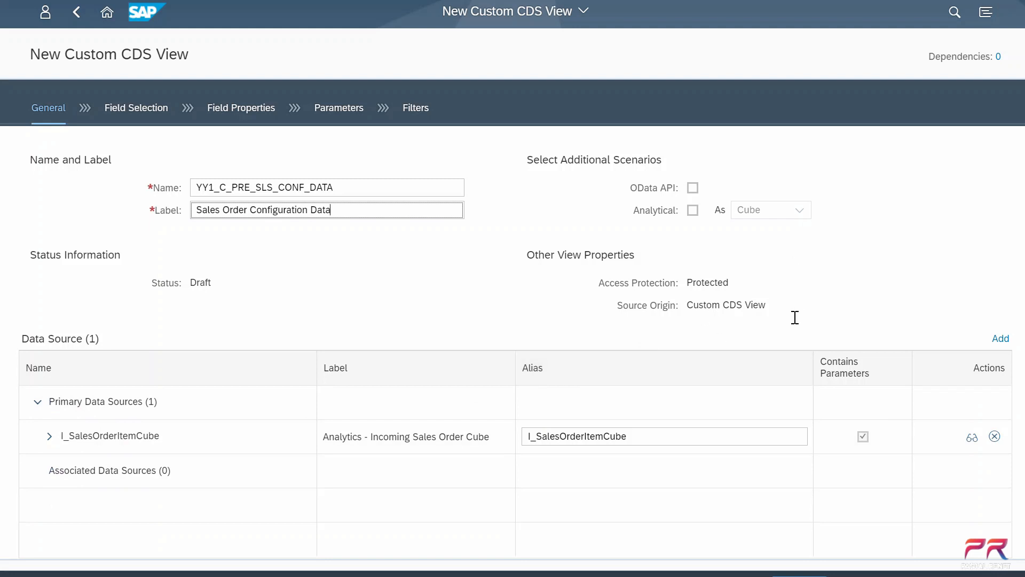
# Step: Add YY1_399PREMBPROMARA_ as an associated data source, finding it with the search yy1_399pr
pyautogui.click(1003, 338)
pyautogui.click(950, 386)
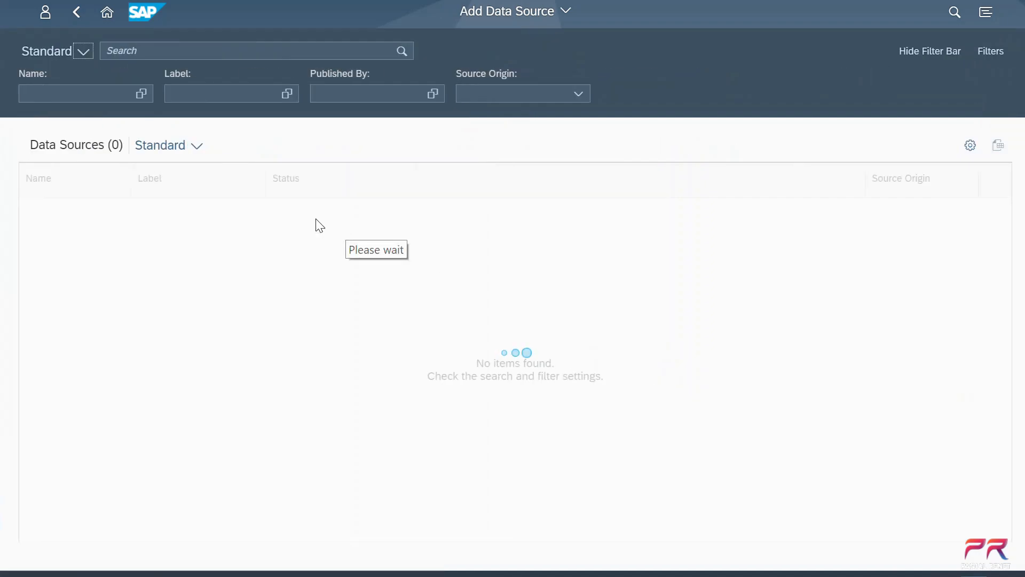
pyautogui.click(194, 51)
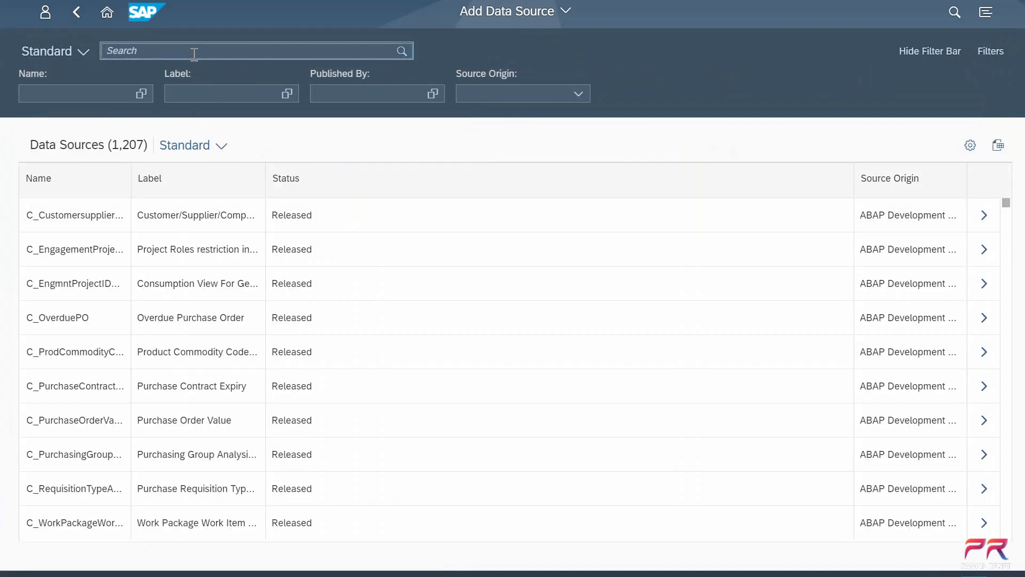
pyautogui.write('yy11')
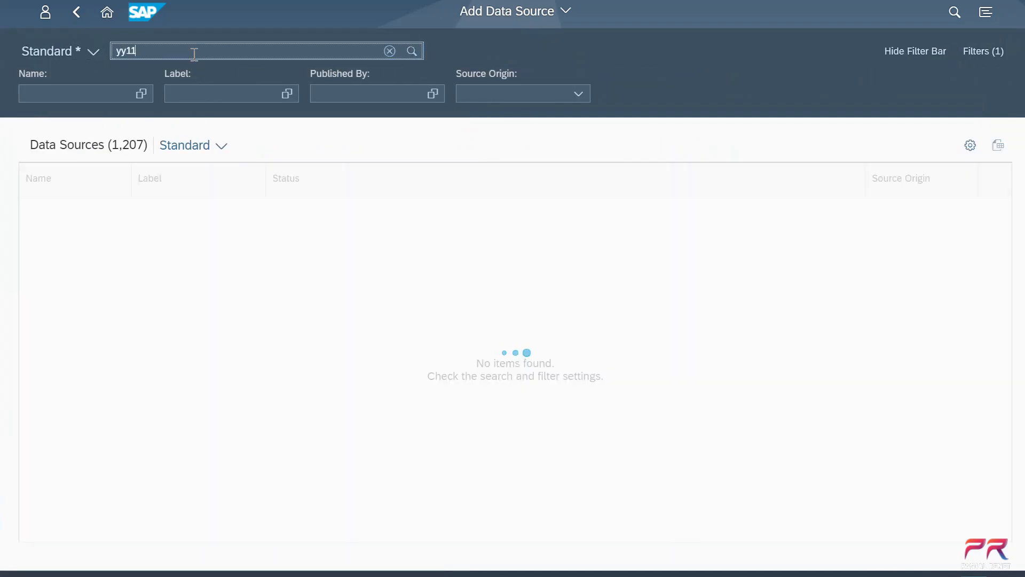
pyautogui.press('BackSpace')
pyautogui.write('_399pr')
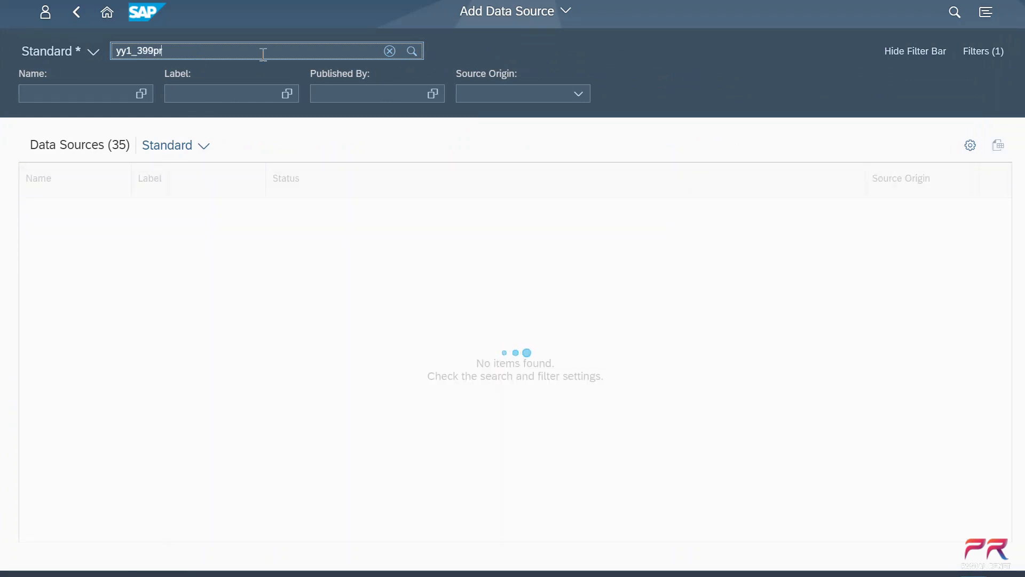
pyautogui.click(108, 255)
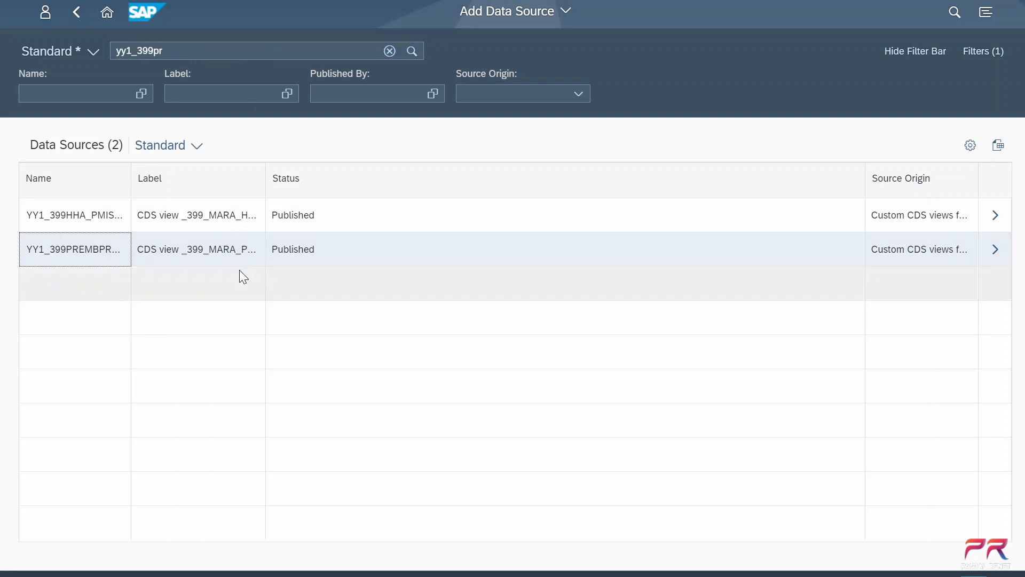
pyautogui.click(964, 572)
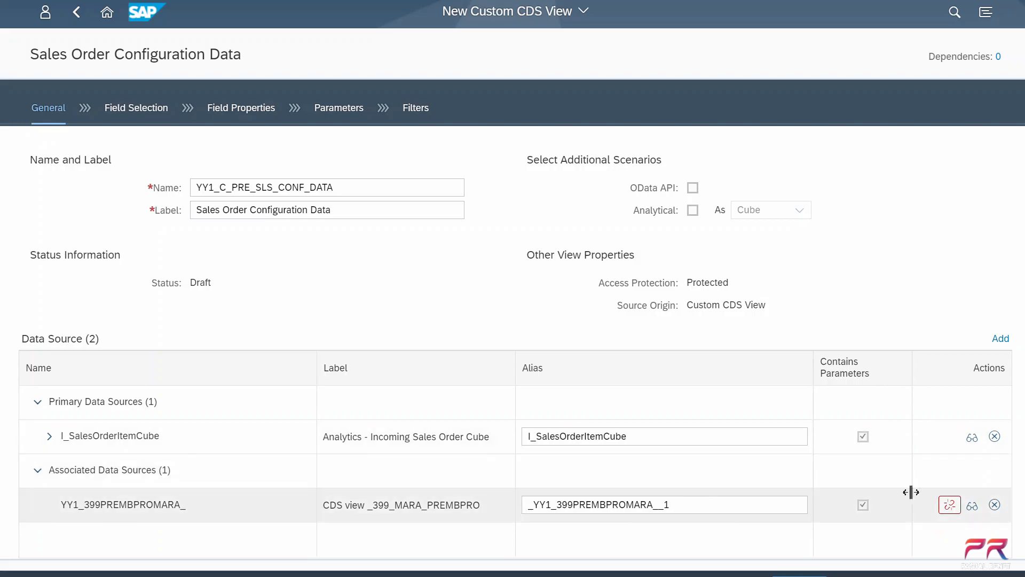
# Step: Define the association condition so that the associated source's ProductConfiguration equals the primary source's ProductConfiguration, and apply it
pyautogui.click(950, 505)
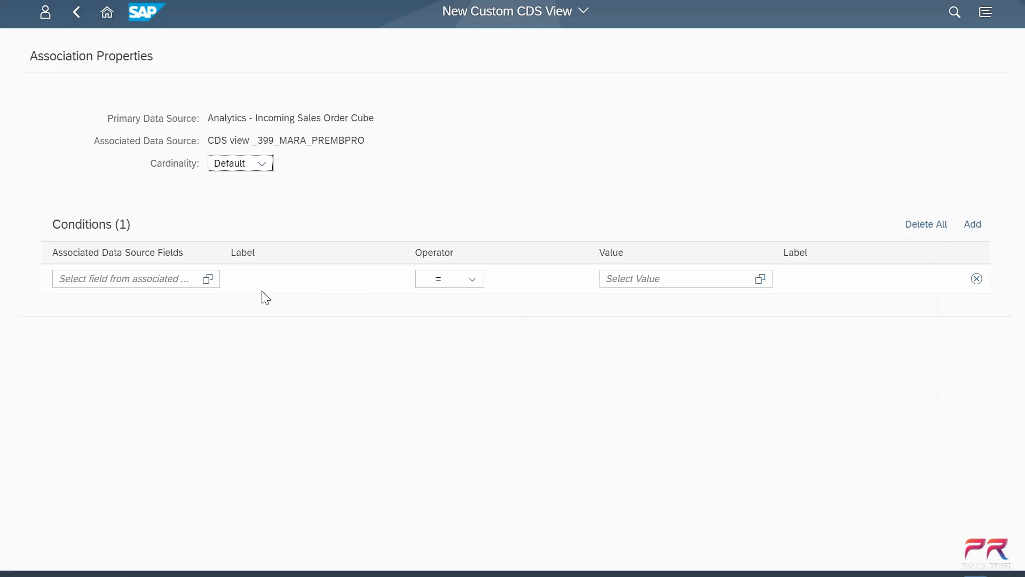
pyautogui.click(207, 279)
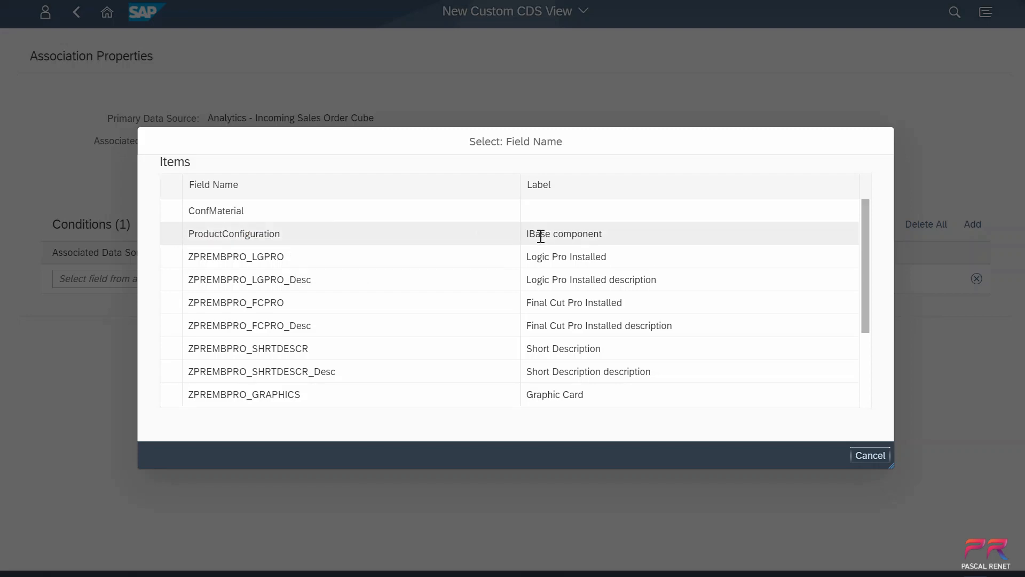
pyautogui.click(181, 233)
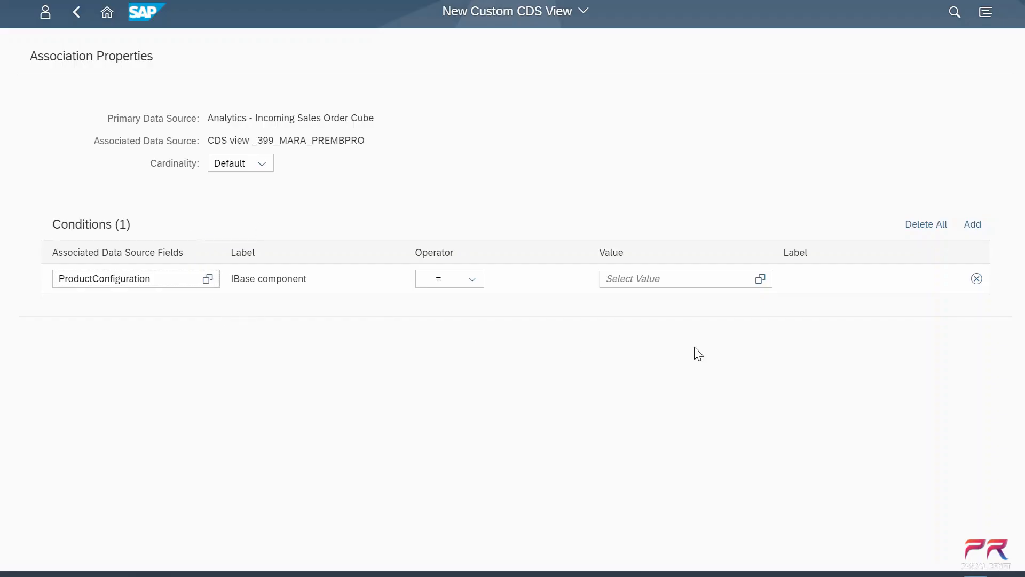
pyautogui.click(759, 281)
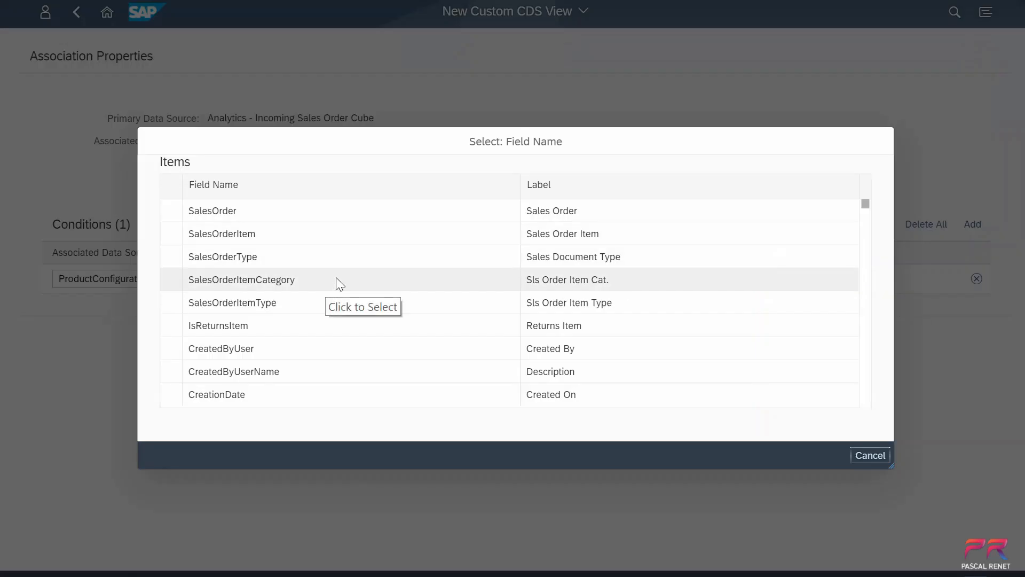
pyautogui.scroll(-8, 337, 280)
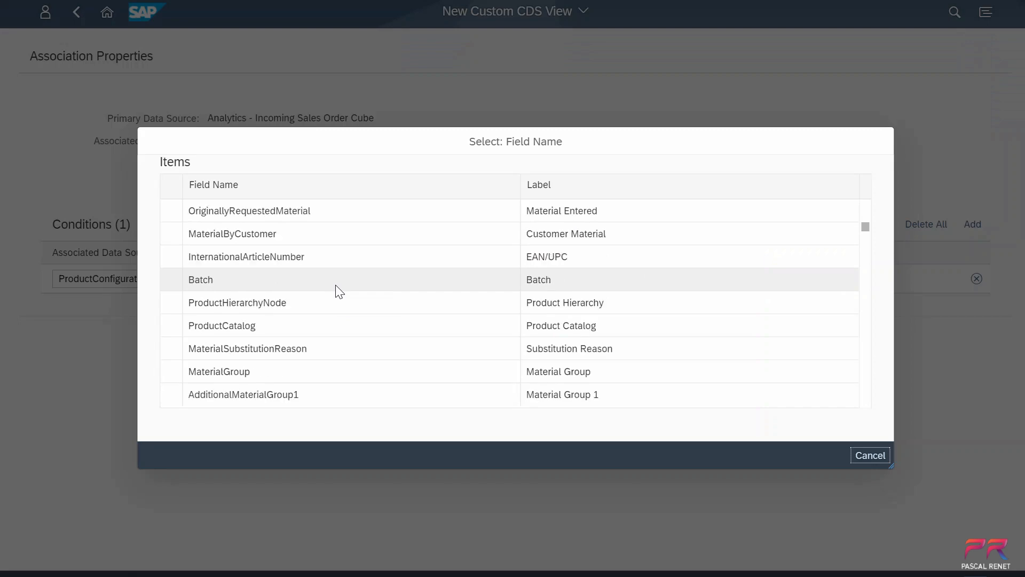
pyautogui.scroll(-6, 336, 291)
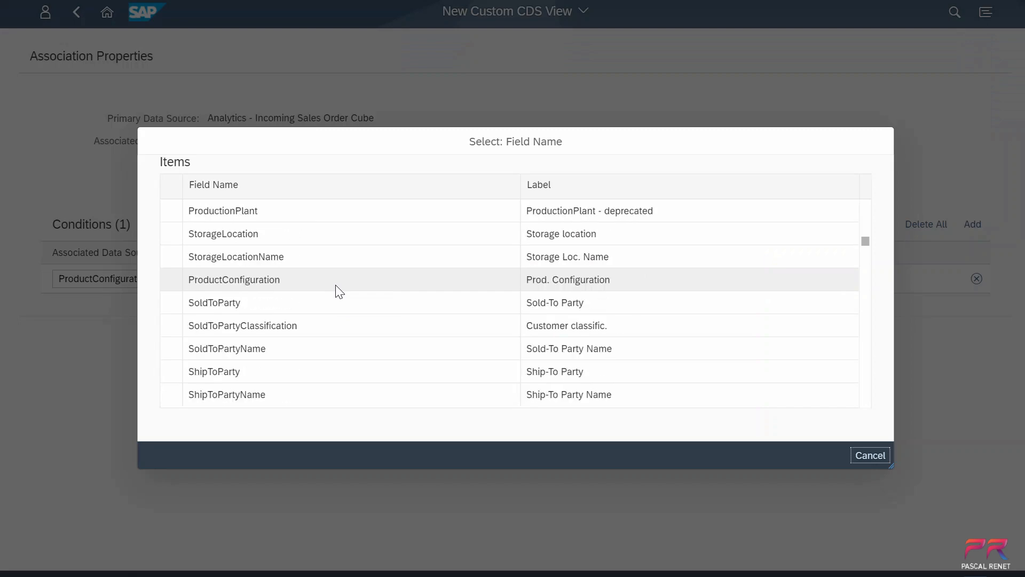
pyautogui.click(330, 278)
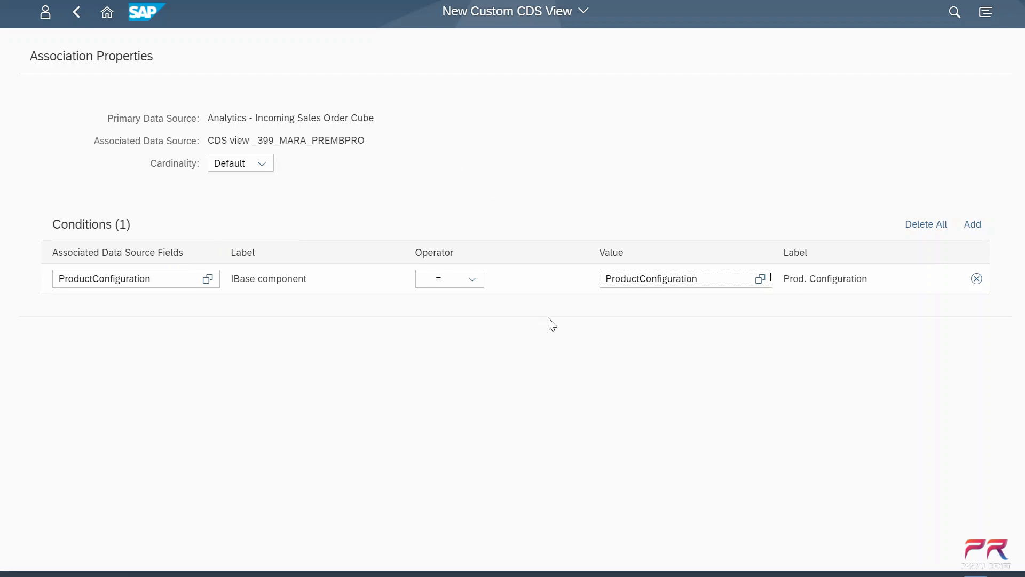
pyautogui.click(973, 575)
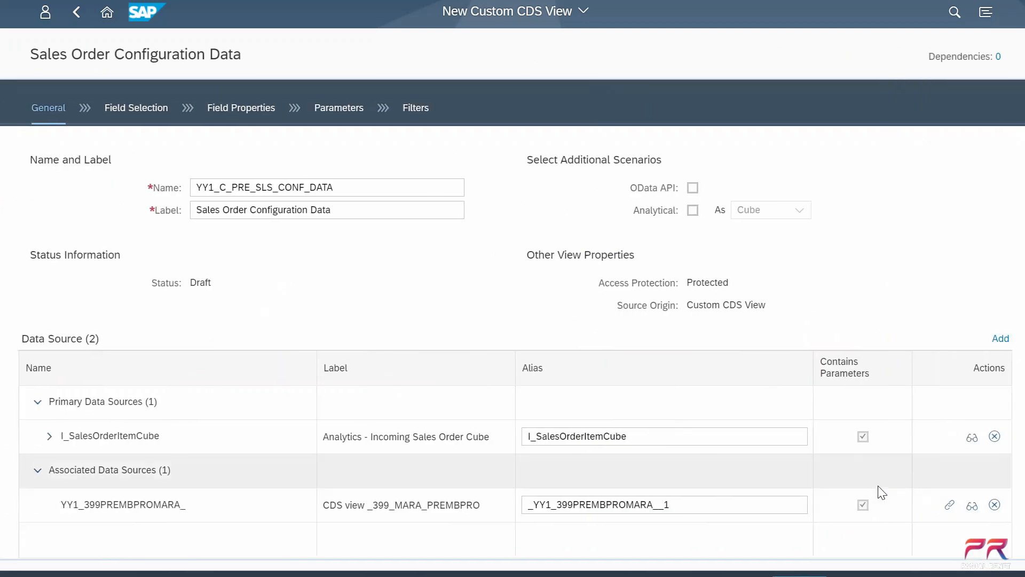
# Step: Open the field selection and include CreationDateYearMonth, SalesOrderDateYear and SalesOrderDateYearMonth from I_SalesOrderItemCube
pyautogui.click(139, 109)
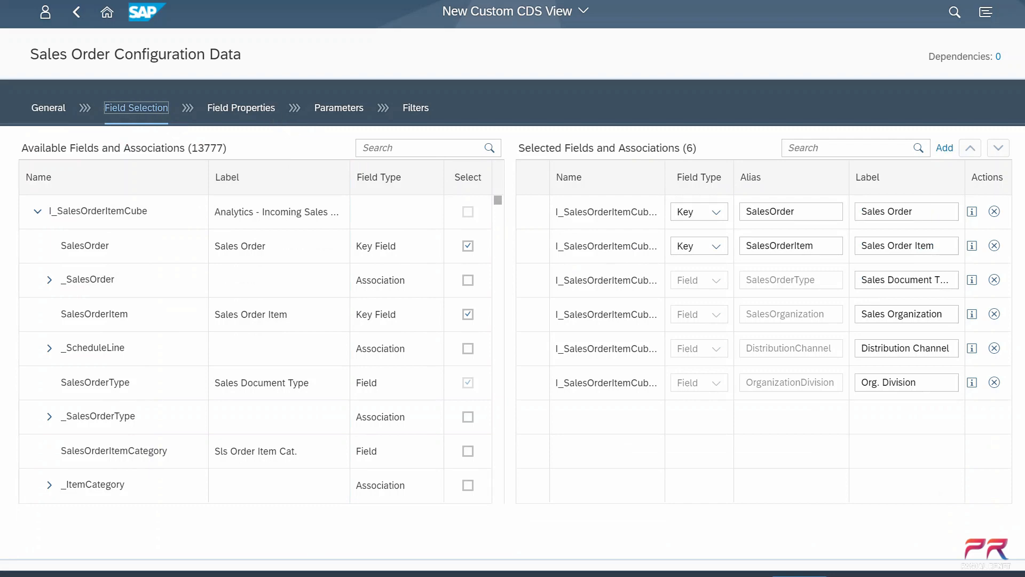
pyautogui.scroll(-5, 314, 211)
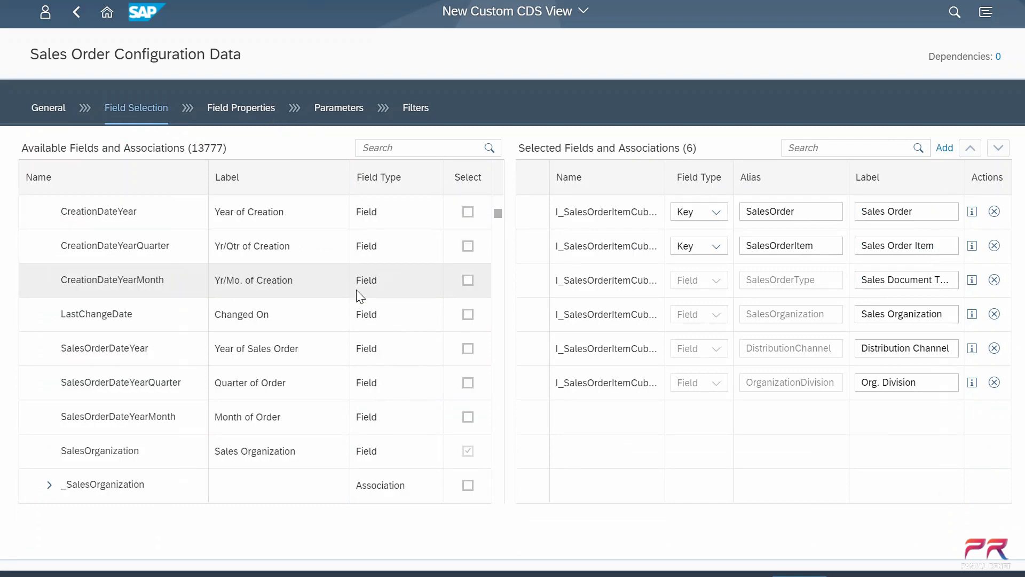
pyautogui.click(468, 280)
pyautogui.click(468, 348)
pyautogui.click(468, 416)
# Step: Include eight further fields of I_SalesOrderItemCube from the part of the list between SalesOrganization and OrderQuantity
pyautogui.scroll(-2, 470, 417)
pyautogui.click(468, 451)
pyautogui.scroll(-1, 469, 452)
pyautogui.click(470, 484)
pyautogui.scroll(-1, 471, 481)
pyautogui.click(468, 452)
pyautogui.scroll(-6, 468, 455)
pyautogui.click(466, 486)
pyautogui.scroll(-3, 475, 427)
pyautogui.click(468, 349)
pyautogui.scroll(-1, 469, 406)
pyautogui.click(468, 452)
pyautogui.scroll(-5, 468, 428)
pyautogui.click(468, 382)
pyautogui.scroll(-3, 468, 395)
pyautogui.scroll(-3, 464, 406)
pyautogui.click(468, 382)
pyautogui.scroll(-10, 465, 392)
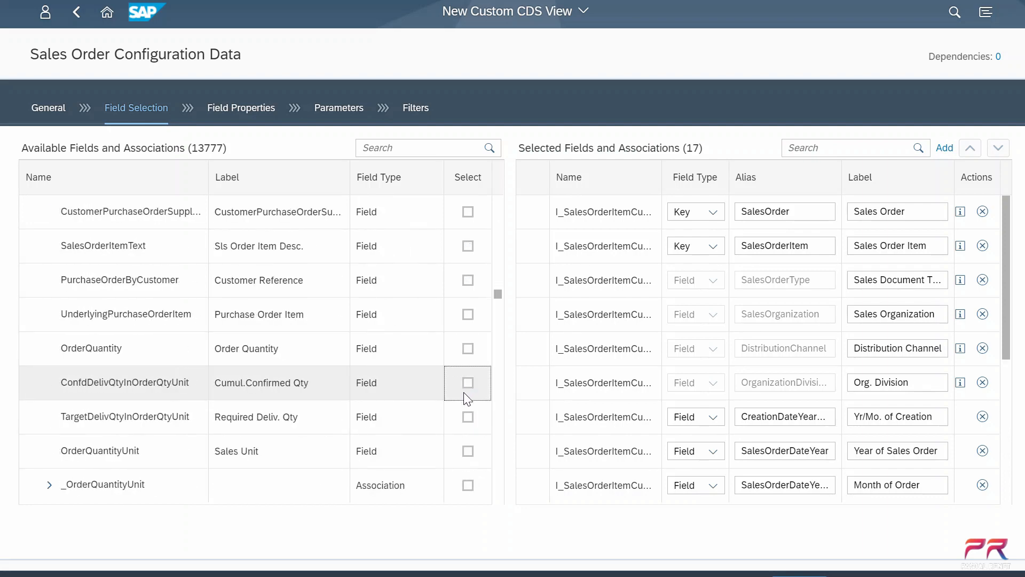
# Step: Include the sales unit field OrderQuantityUnit and the net value field TotalNetAmount from I_SalesOrderItemCube
pyautogui.click(468, 451)
pyautogui.scroll(-6, 470, 448)
pyautogui.scroll(-15, 459, 363)
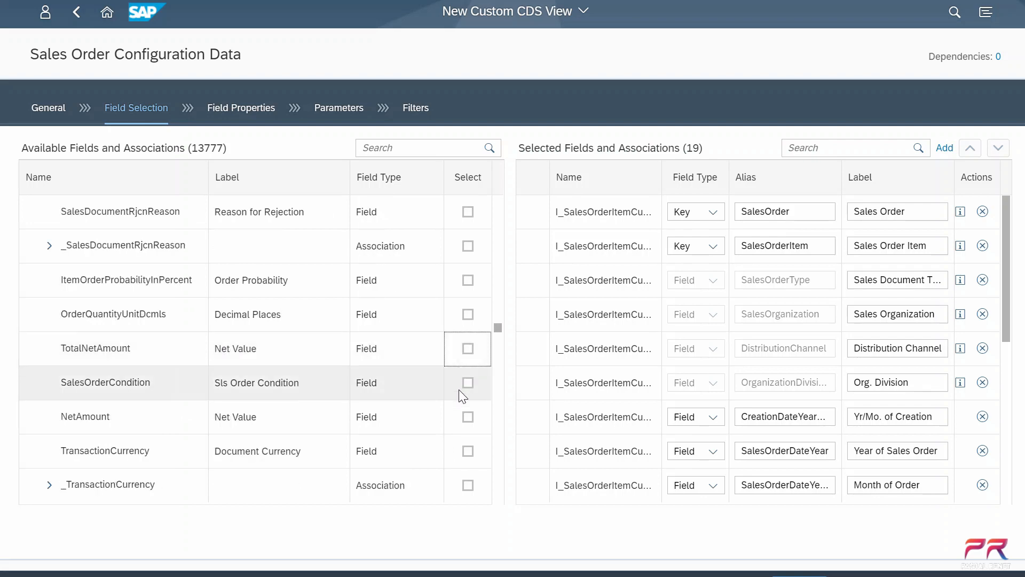
pyautogui.click(468, 348)
pyautogui.scroll(-10, 378, 405)
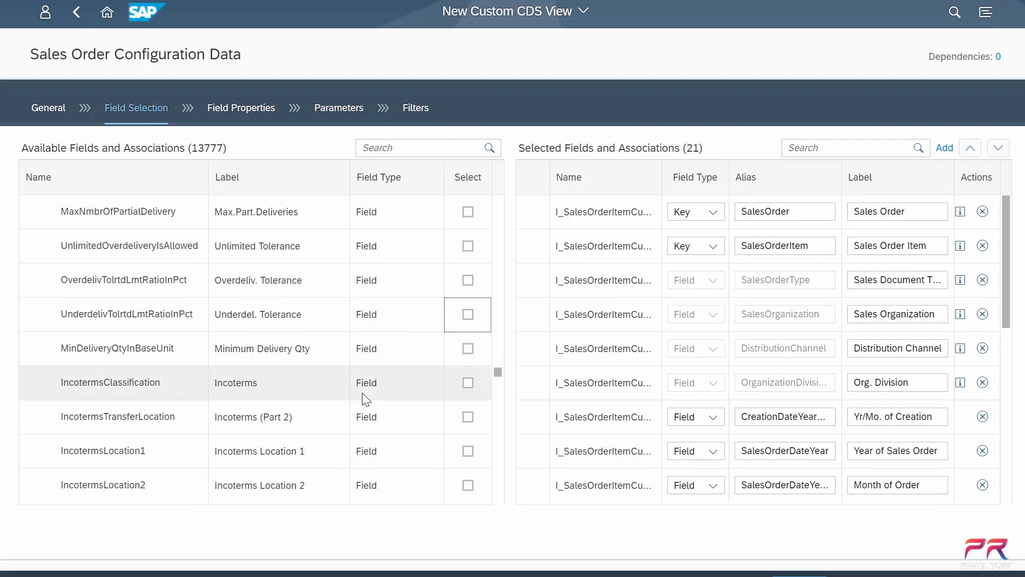
# Step: Include ZPREMBPRO_LGPRO, ZPREMBPRO_FCPRO and ZPREMBPRO_SHRTDESCR, each with its description field, from the _YY1_399PREMBPROMARA__1 association
pyautogui.scroll(-10, 364, 401)
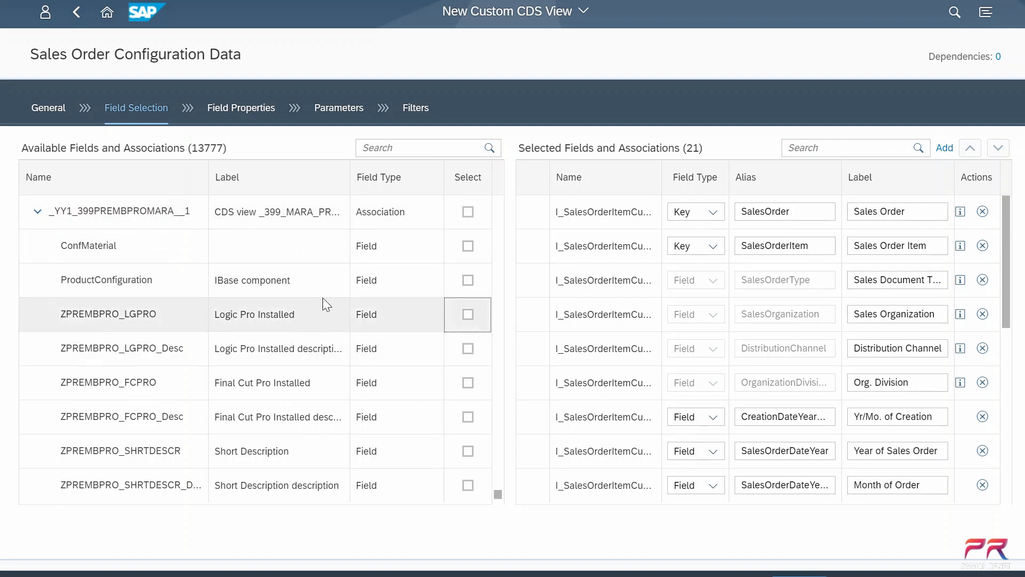
pyautogui.scroll(3, 151, 234)
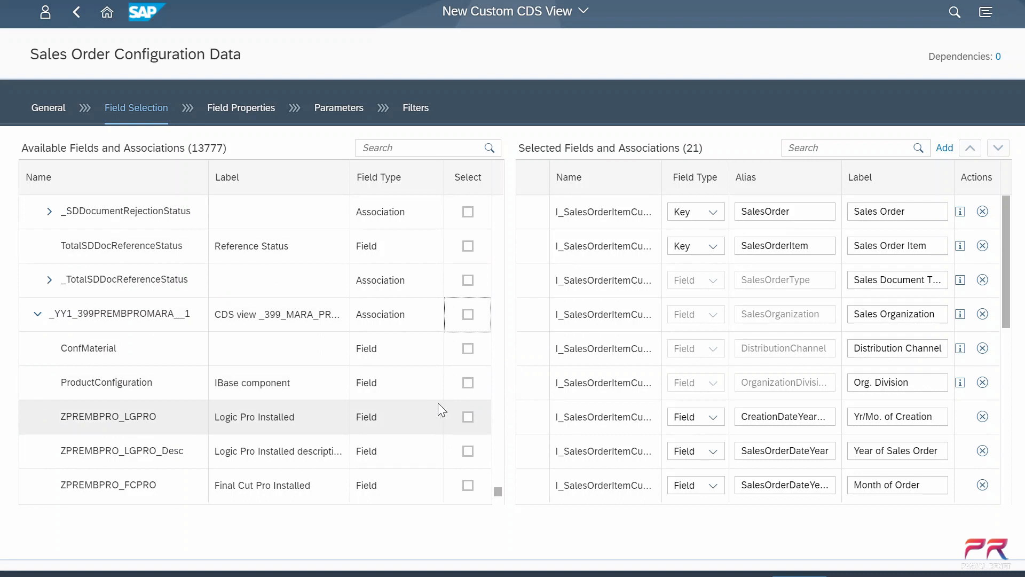
pyautogui.scroll(-3, 437, 398)
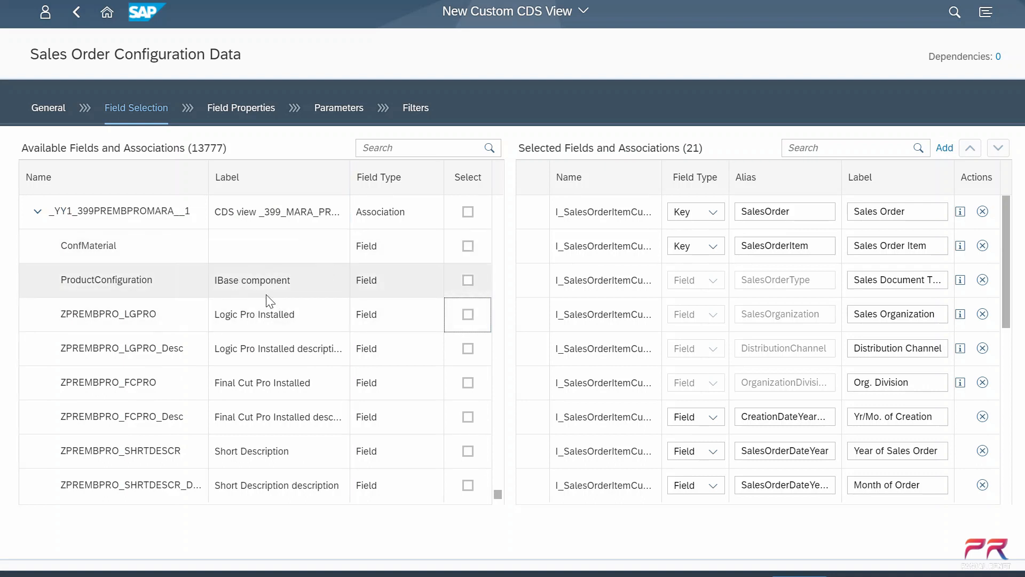
pyautogui.click(472, 318)
pyautogui.click(470, 349)
pyautogui.click(469, 383)
pyautogui.click(469, 417)
pyautogui.click(468, 450)
pyautogui.click(467, 485)
# Step: Include ZPREMBPRO_GRAPHICS, ZPREMBPRO_STORAGE and ZPREMBPRO_PROCESSOR, each with its description field, from the same association
pyautogui.scroll(-3, 473, 485)
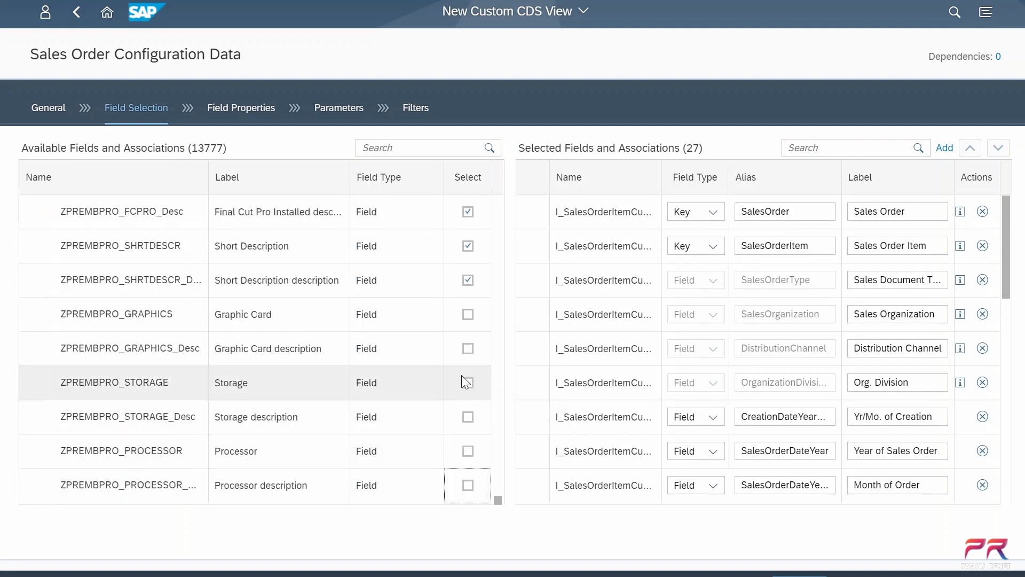
pyautogui.click(468, 314)
pyautogui.click(468, 348)
pyautogui.click(468, 382)
pyautogui.click(468, 417)
pyautogui.click(468, 450)
pyautogui.click(468, 485)
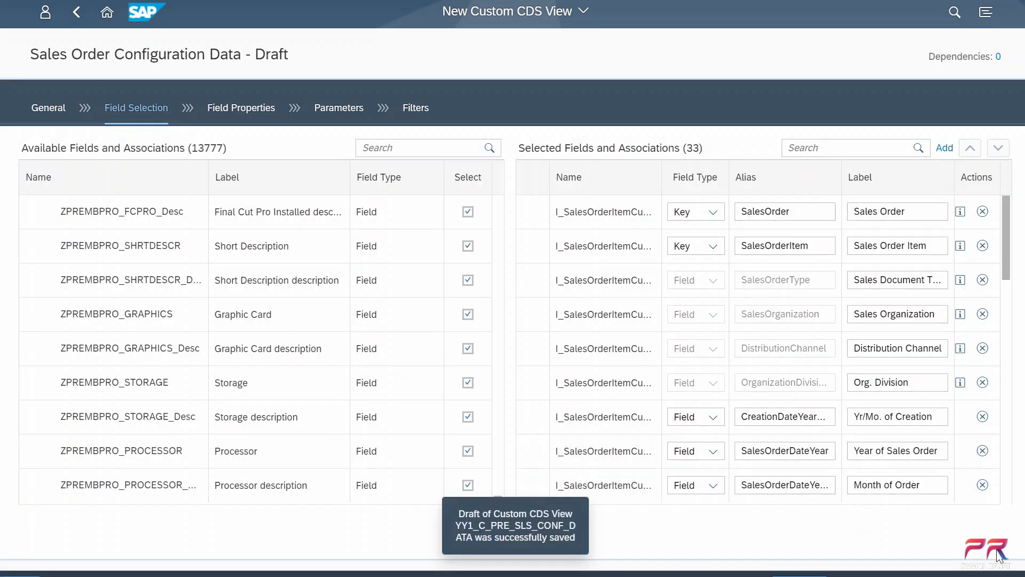
# Step: Preview the view's data with exchange rate type M and display currency USD
pyautogui.click(975, 575)
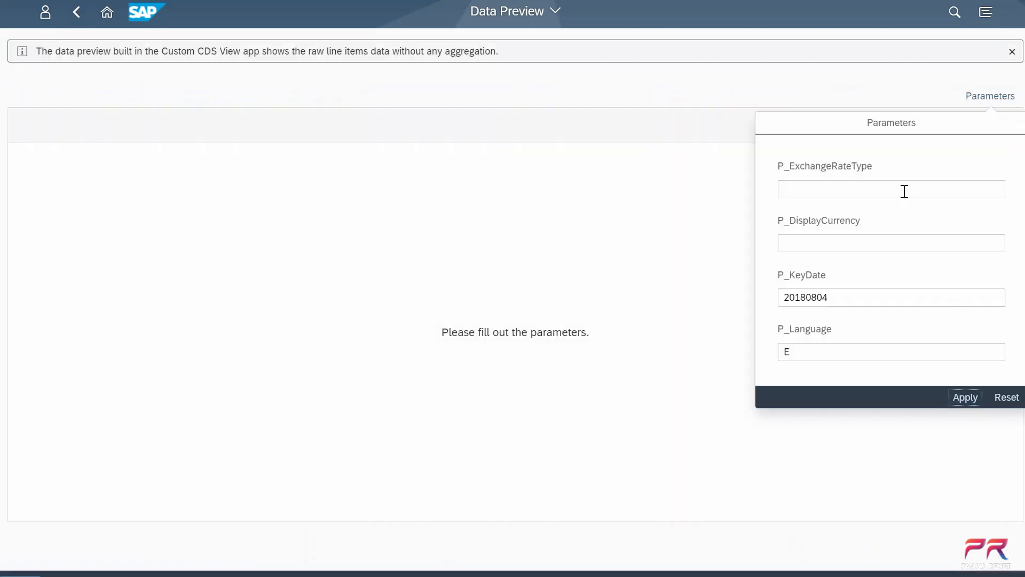
pyautogui.click(904, 192)
pyautogui.press('Tab')
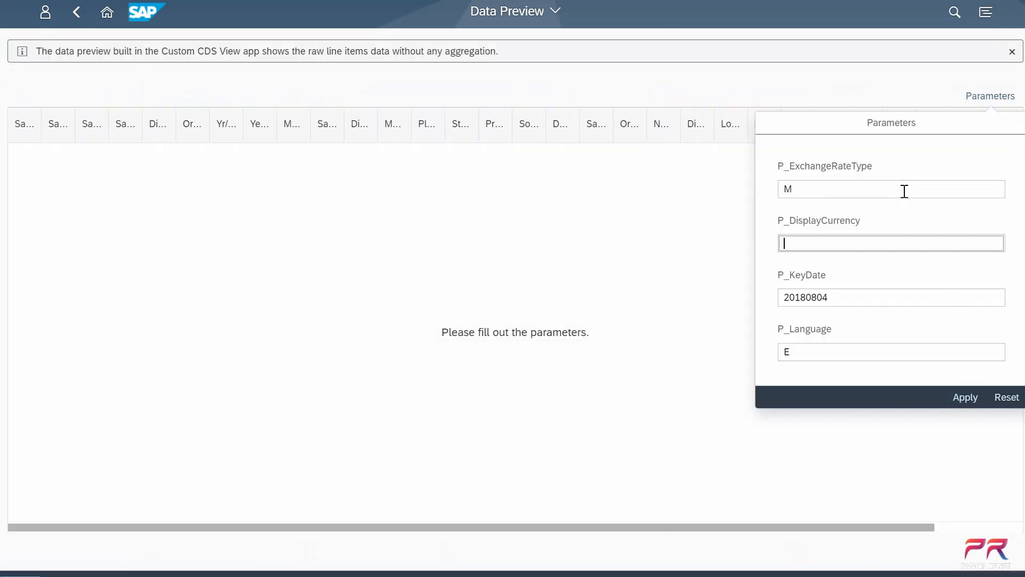
pyautogui.press('Tab')
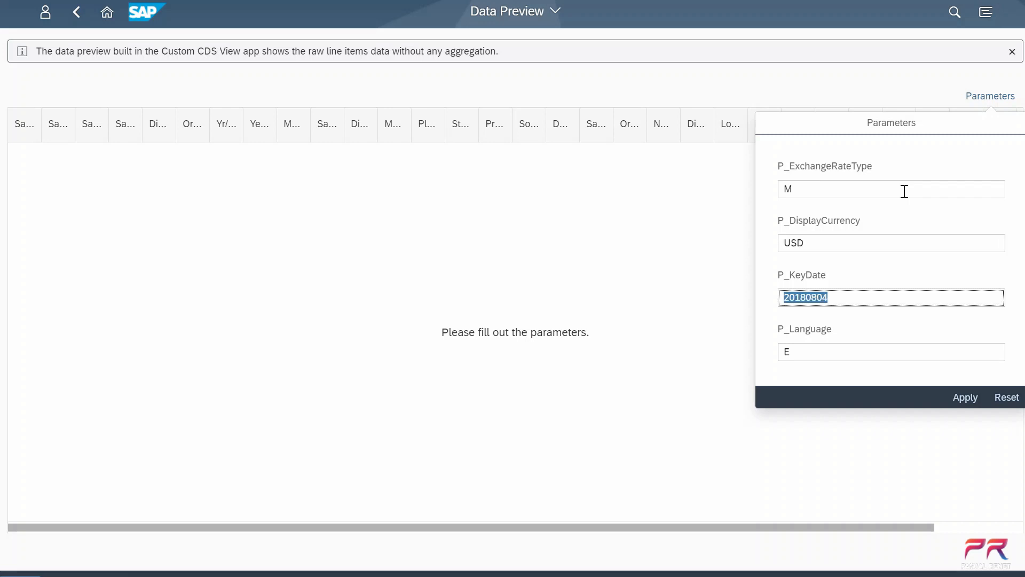
pyautogui.click(966, 398)
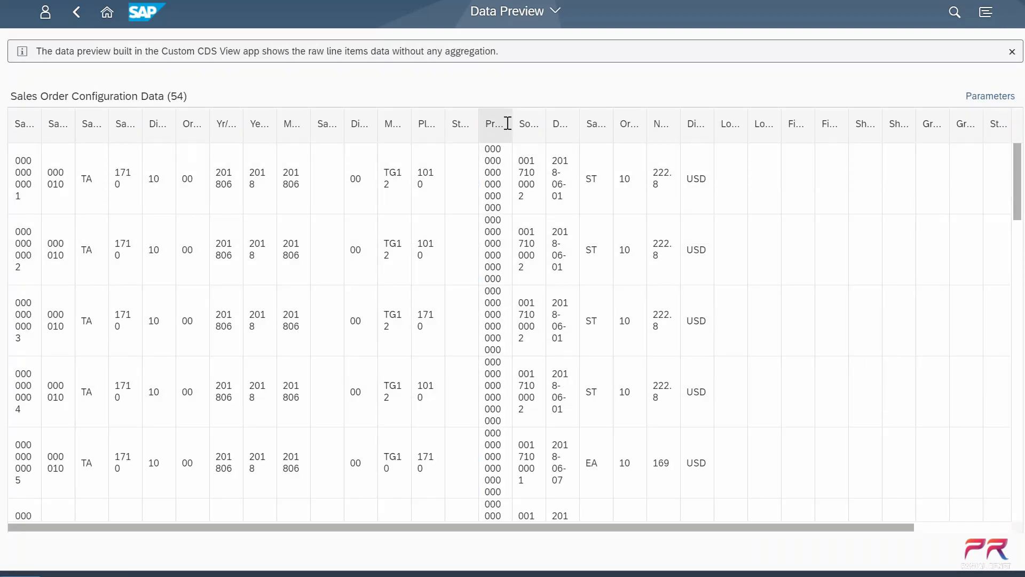
# Step: Widen the Prod. Configuration column and examine the configuration numbers and characteristic values across the preview rows
pyautogui.moveTo(512, 122); pyautogui.dragTo(578, 122)
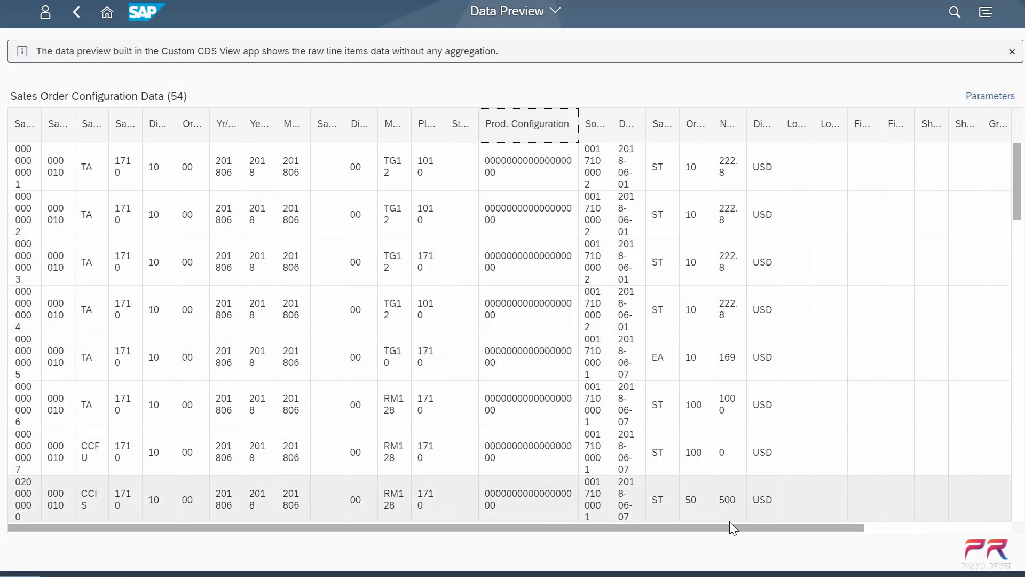
pyautogui.moveTo(730, 526); pyautogui.dragTo(901, 539)
pyautogui.scroll(-10, 697, 414)
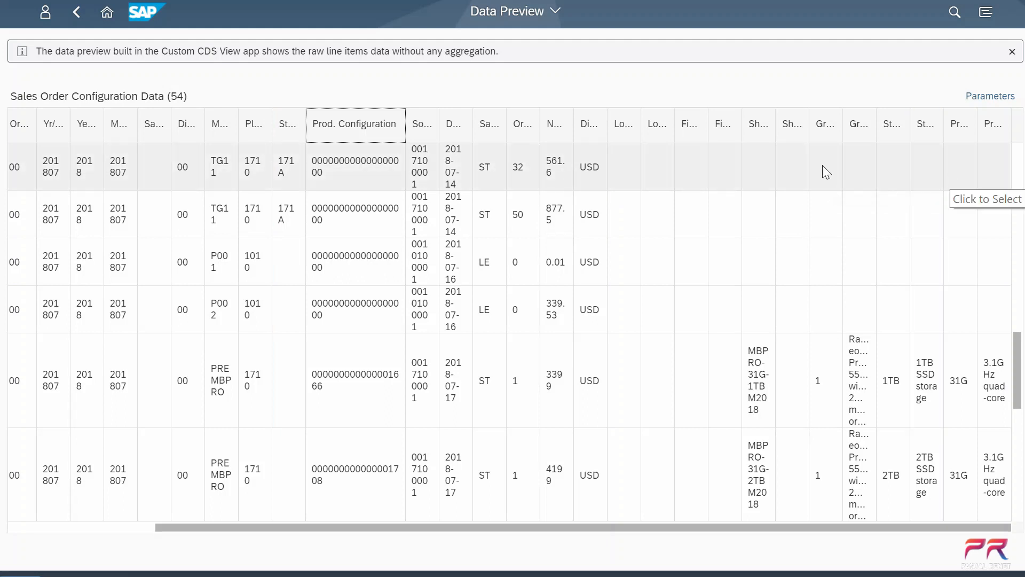
pyautogui.moveTo(404, 121); pyautogui.dragTo(462, 131)
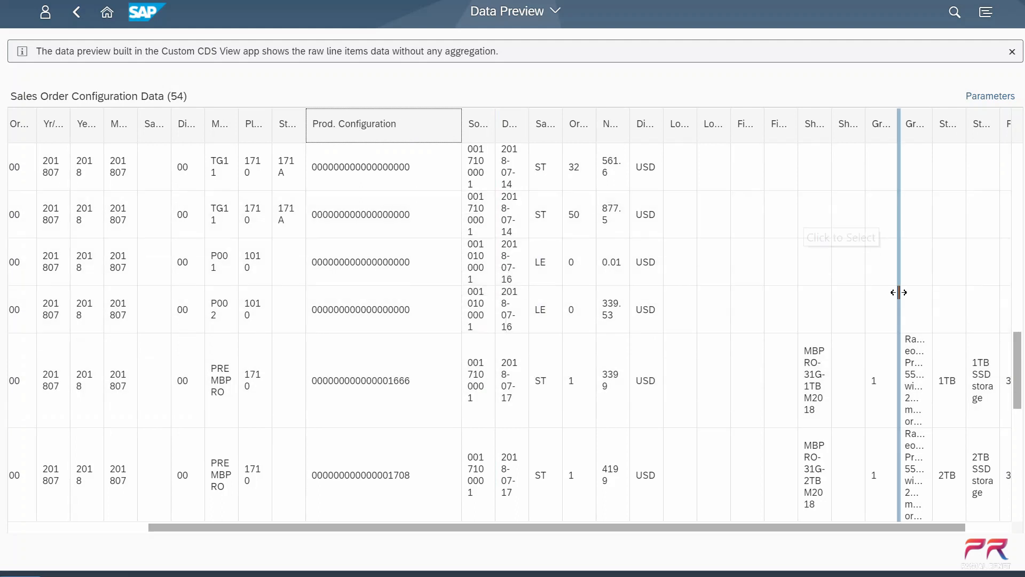
pyautogui.scroll(-3, 844, 384)
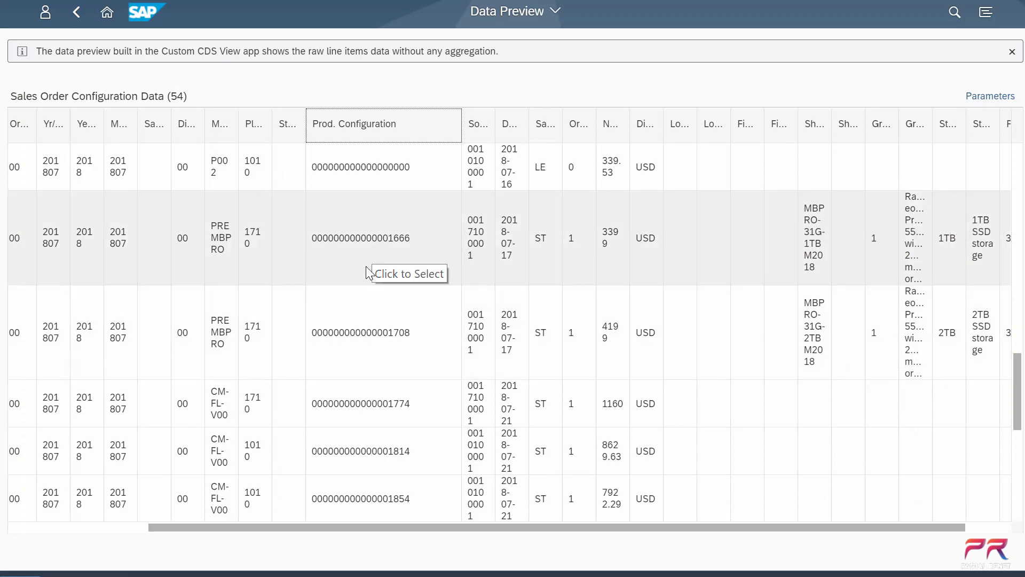
pyautogui.scroll(-5, 458, 409)
pyautogui.scroll(10, 456, 408)
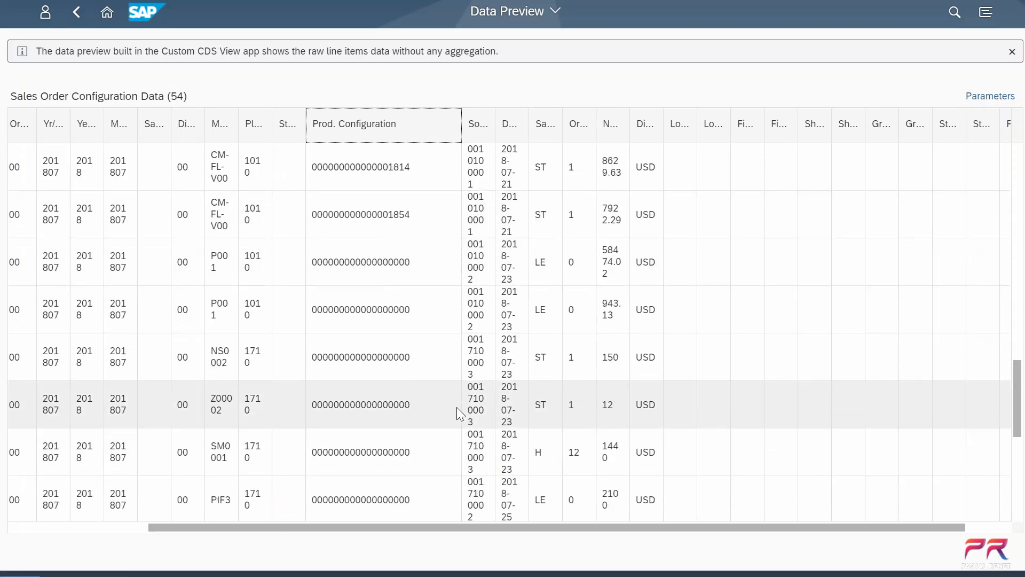
pyautogui.scroll(5, 456, 408)
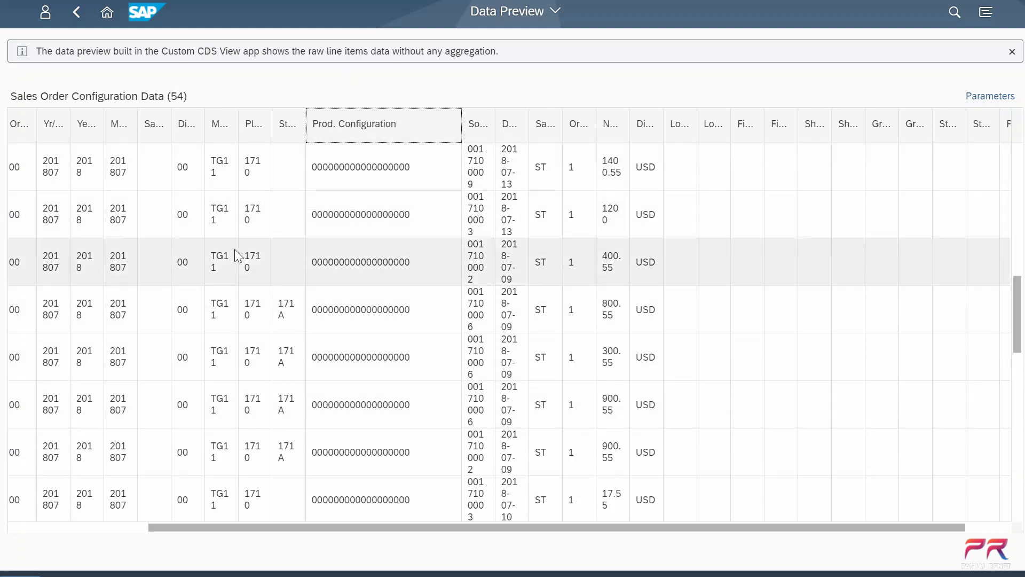
# Step: Copy an all-zero product configuration value from the preview into a new Notepad document and move that window beside the column
pyautogui.moveTo(422, 167); pyautogui.dragTo(311, 170)
pyautogui.hotkey('ctrl', 'c')
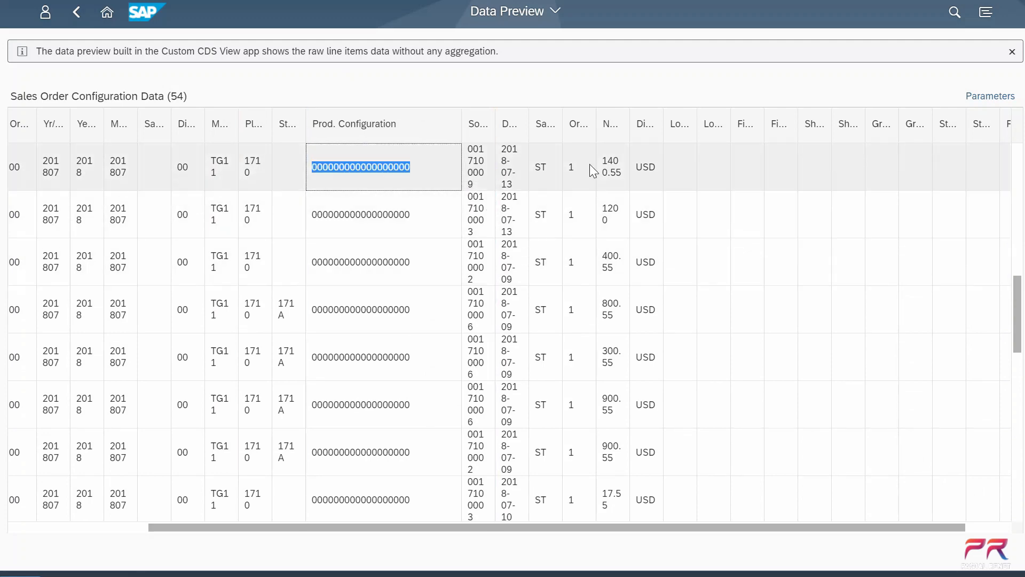
pyautogui.click(19, 575)
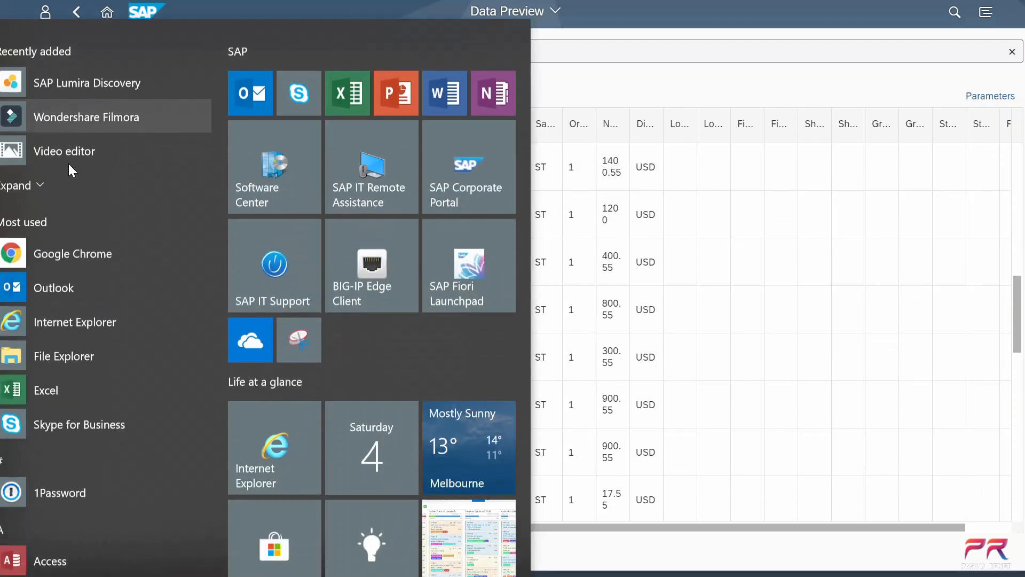
pyautogui.click(70, 297)
pyautogui.write('notep')
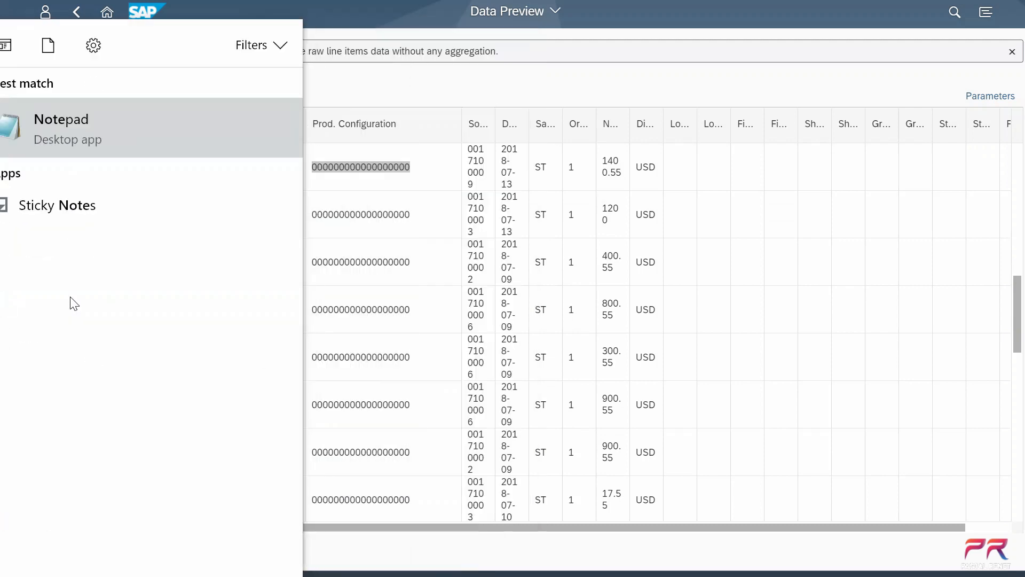
pyautogui.click(78, 137)
pyautogui.hotkey('ctrl', 'v')
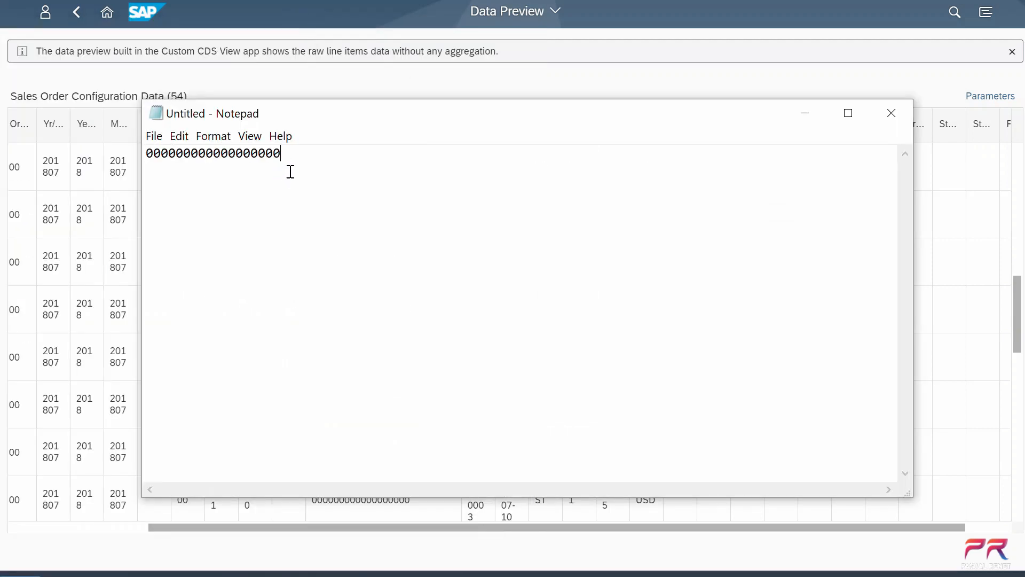
pyautogui.moveTo(342, 116); pyautogui.dragTo(714, 163)
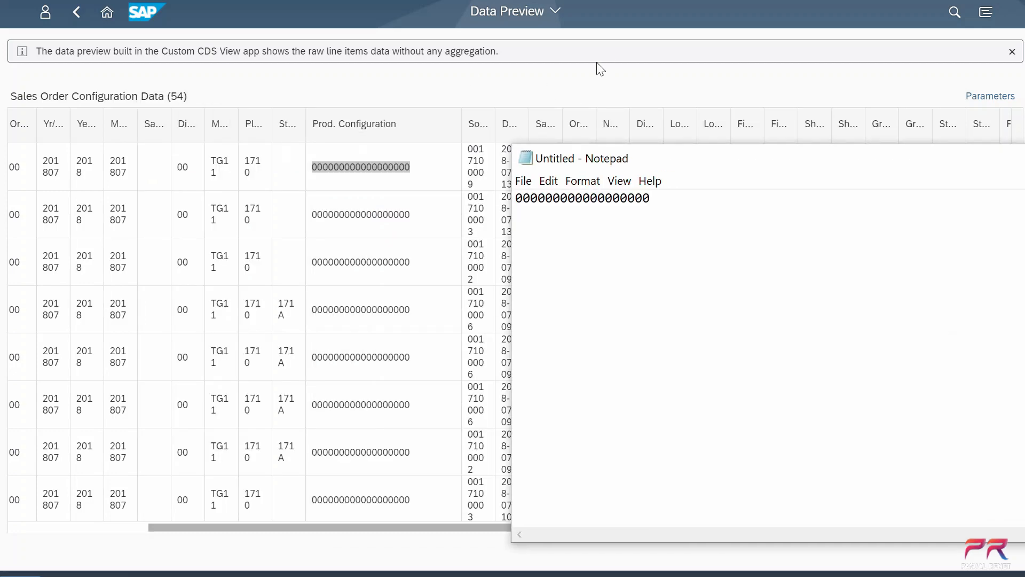
pyautogui.moveTo(938, 159); pyautogui.dragTo(932, 73)
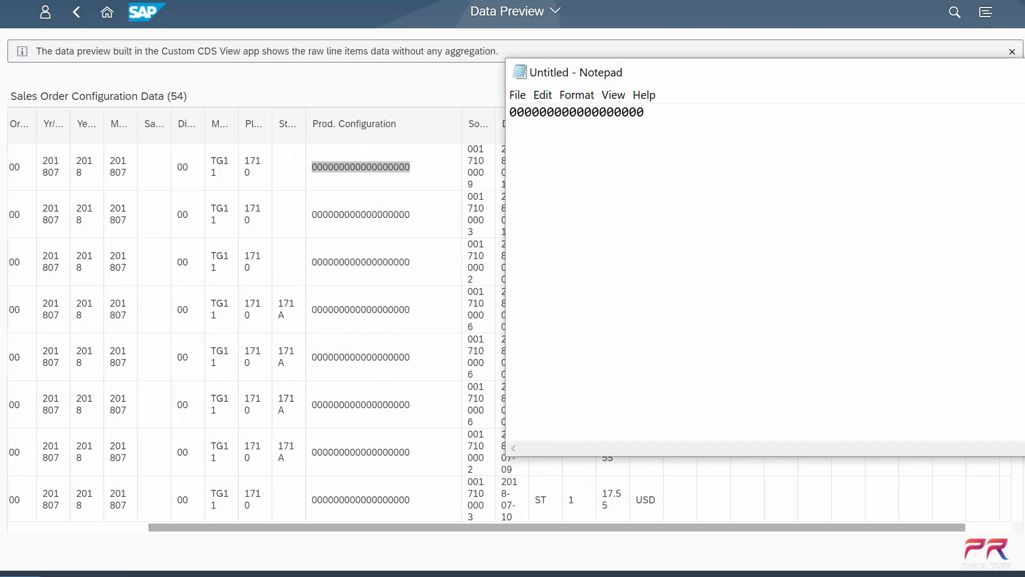
# Step: Return to the view's field selection and widen the Name column of the selected fields to fit the full field names
pyautogui.click(76, 12)
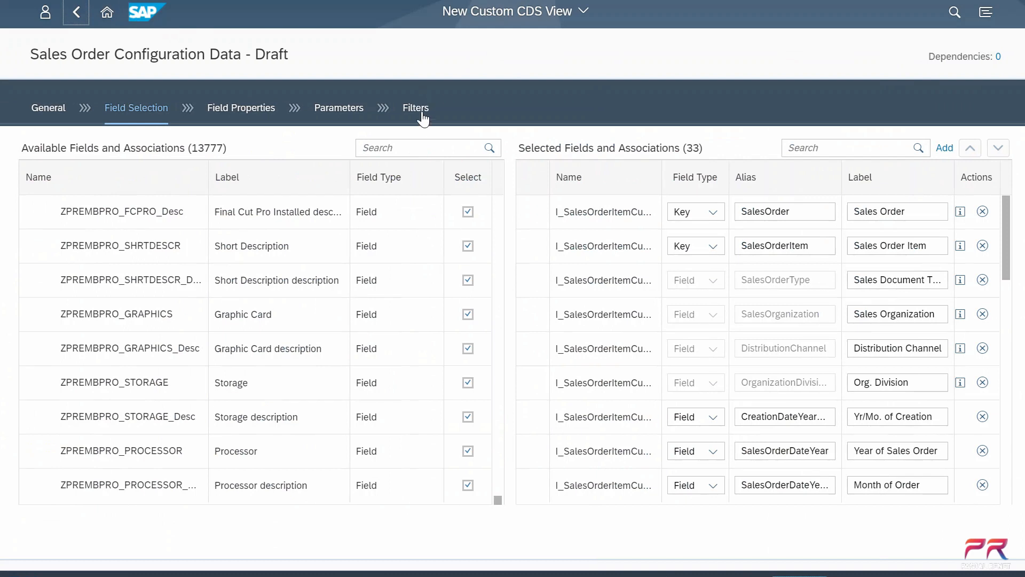
pyautogui.click(508, 282)
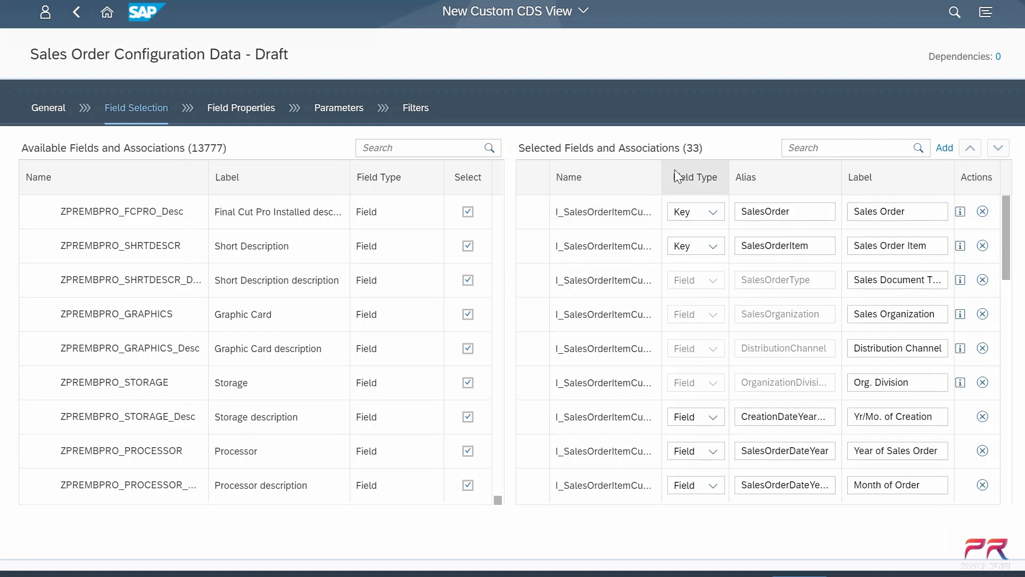
pyautogui.moveTo(662, 176); pyautogui.dragTo(681, 239)
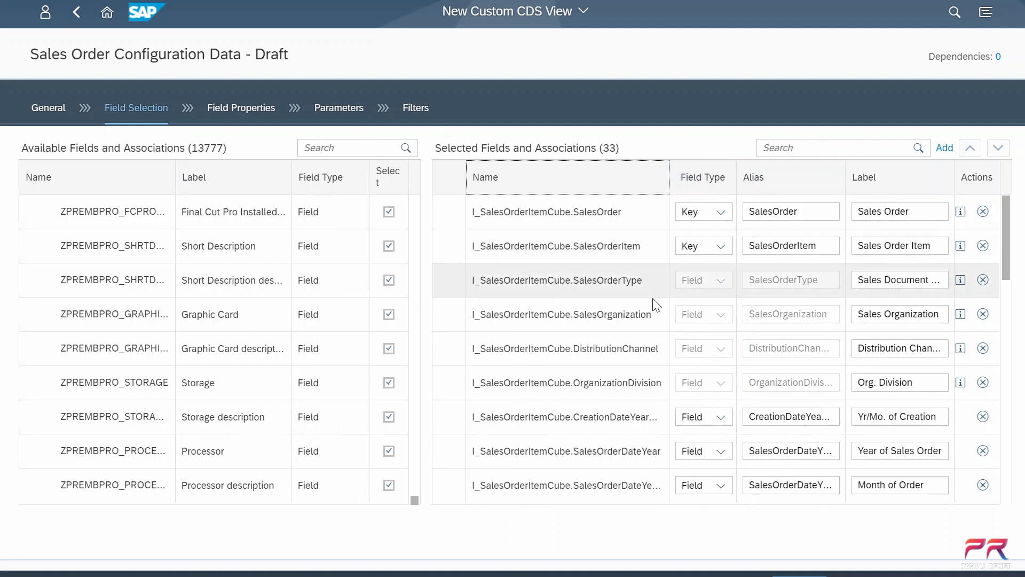
pyautogui.moveTo(668, 177); pyautogui.dragTo(737, 185)
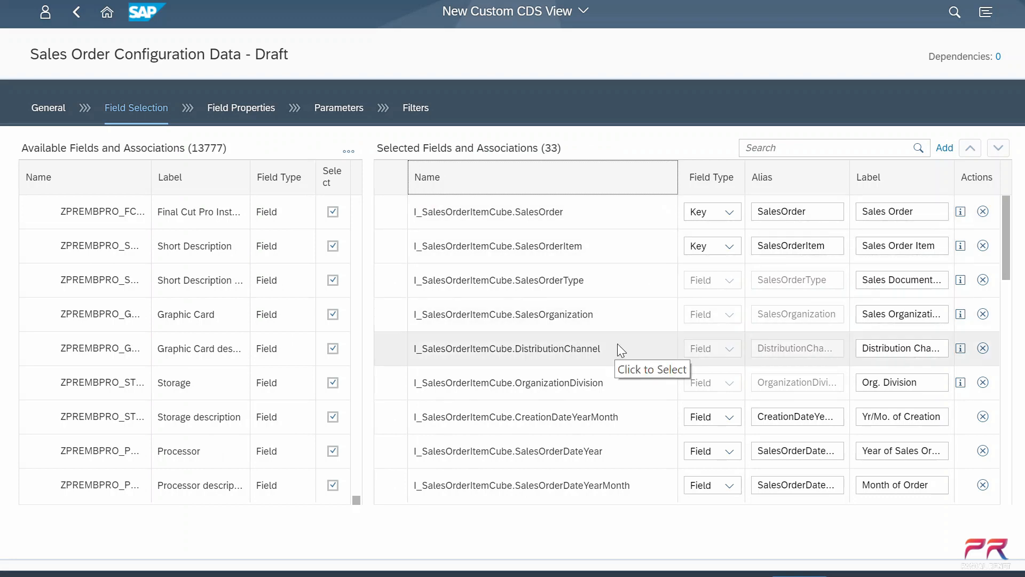
# Step: Copy the field name I_SalesOrderItemCube.ProductConfiguration from the list of selected fields
pyautogui.scroll(-1, 617, 345)
pyautogui.scroll(1, 617, 345)
pyautogui.scroll(-1, 613, 358)
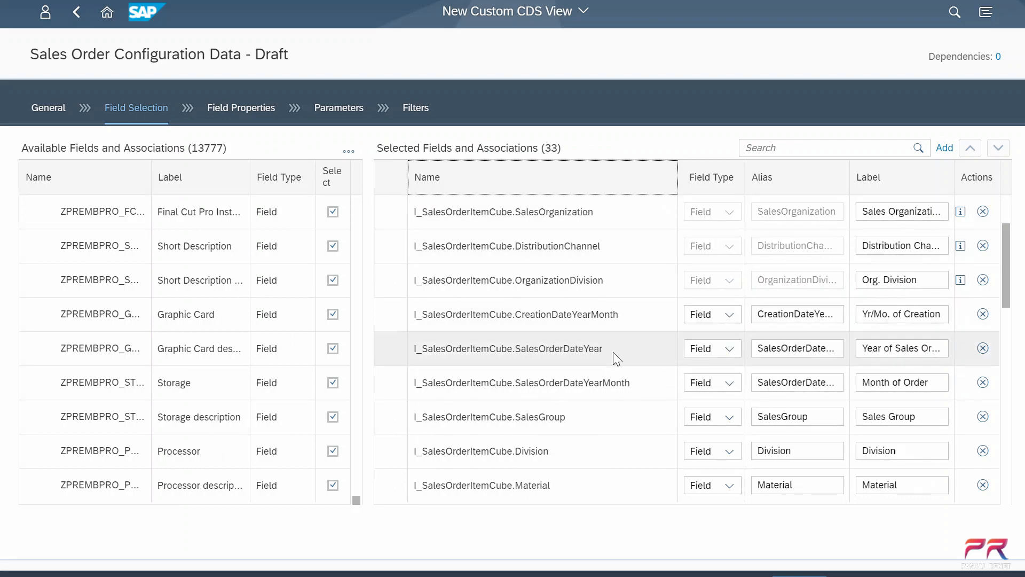
pyautogui.scroll(-1, 613, 352)
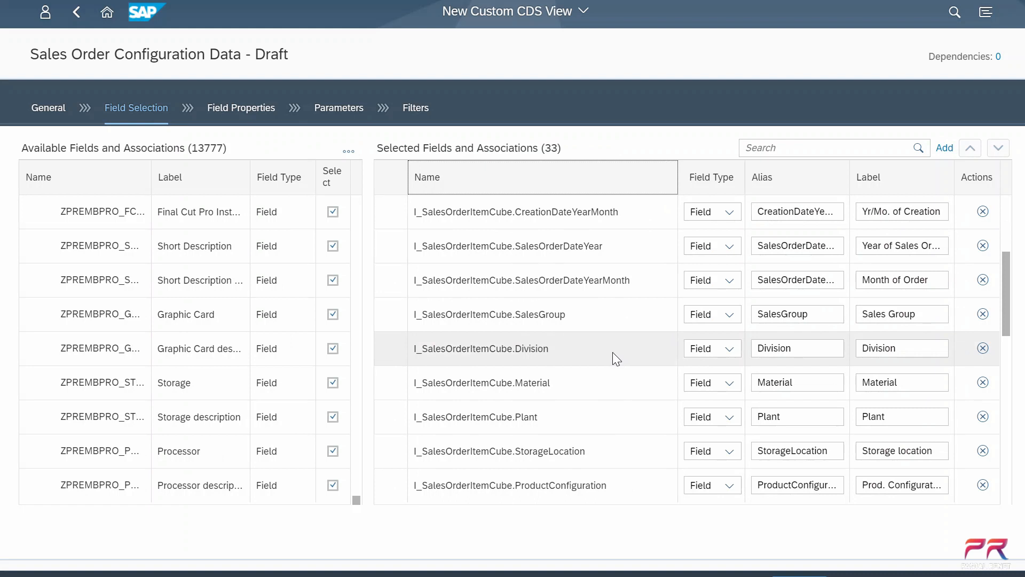
pyautogui.scroll(-1, 613, 353)
pyautogui.moveTo(608, 383); pyautogui.dragTo(409, 389)
pyautogui.hotkey('ctrl', 'c')
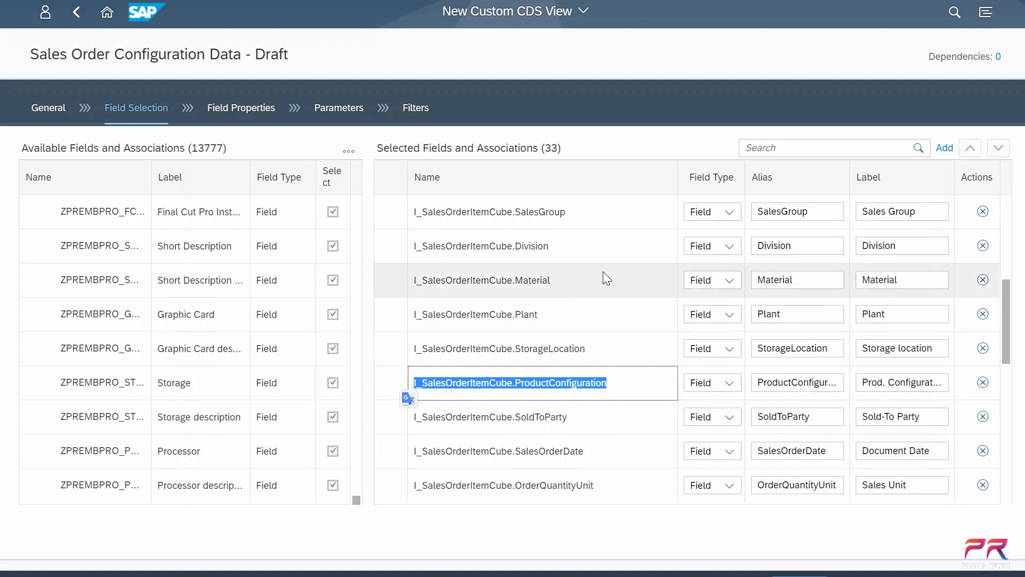
# Step: Open the view's filter formula for editing and insert the copied field name I_SalesOrderItemCube.ProductConfiguration
pyautogui.click(416, 108)
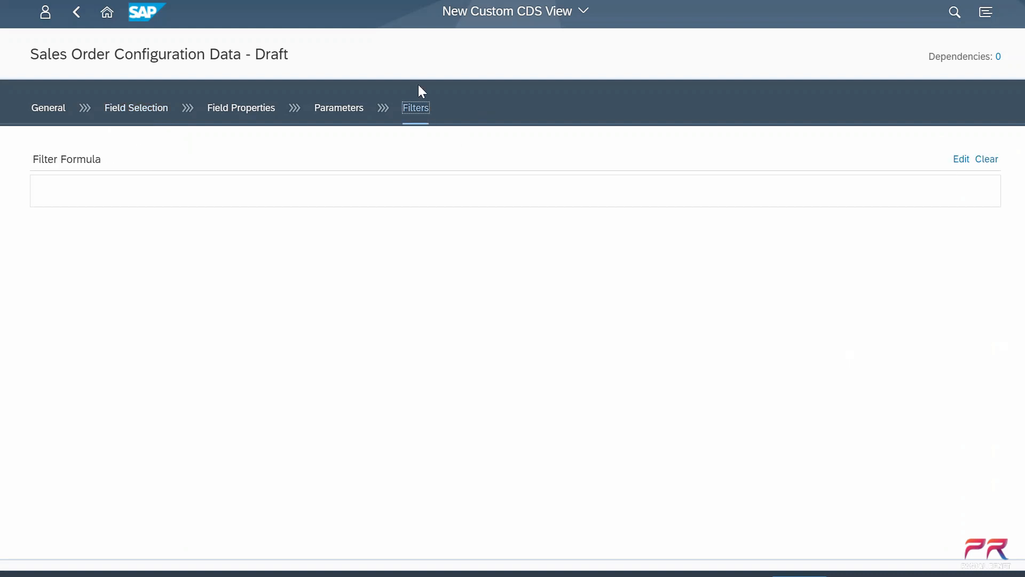
pyautogui.click(961, 159)
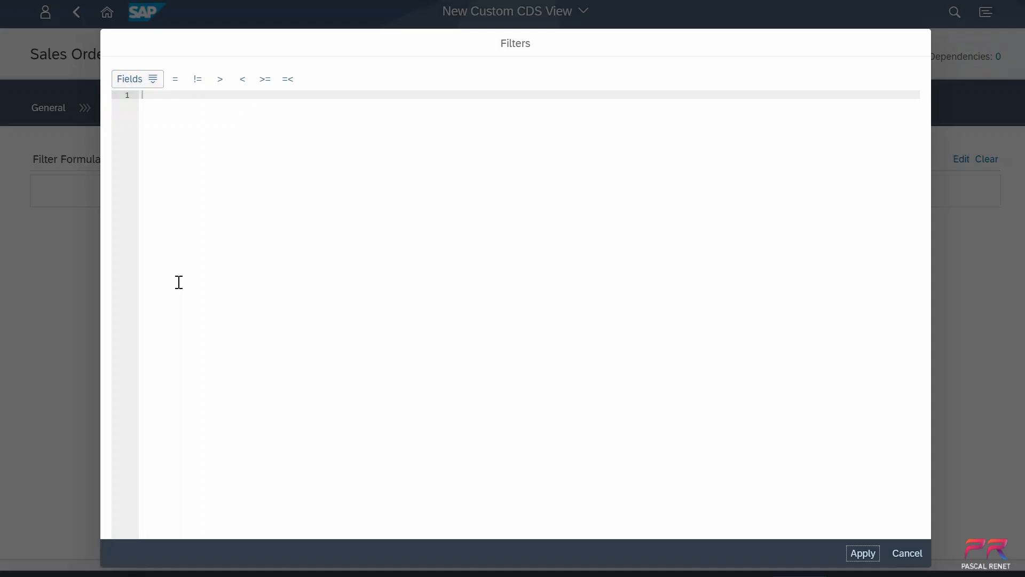
pyautogui.click(185, 147)
pyautogui.hotkey('ctrl', 'v')
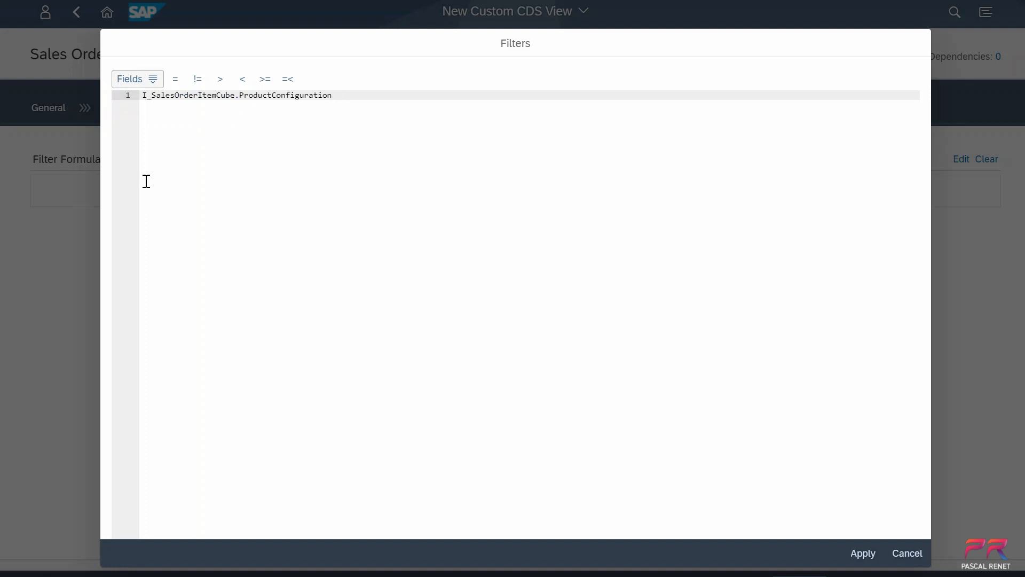
pyautogui.click(198, 80)
pyautogui.hotkey('alt', 'Tab')
pyautogui.hotkey('ctrl', 'a')
pyautogui.hotkey('ctrl', 'c')
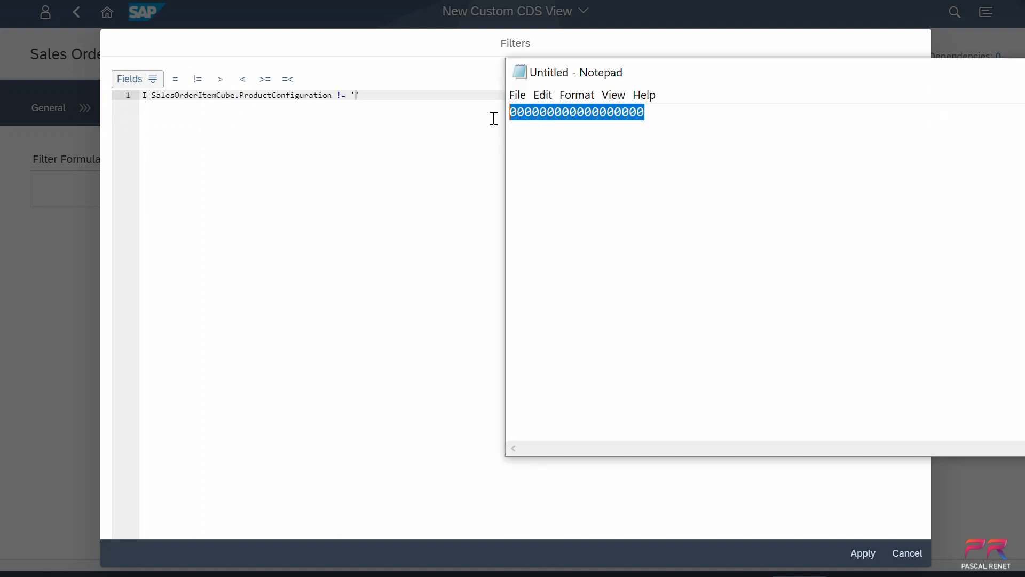
pyautogui.hotkey('alt', 'Tab')
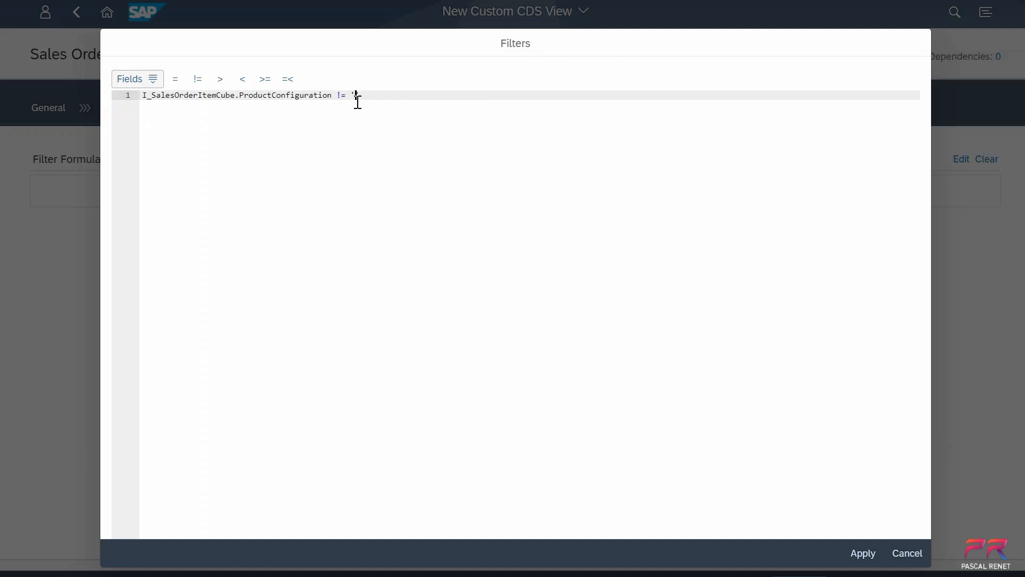
pyautogui.hotkey('ctrl', 'v')
pyautogui.click(879, 553)
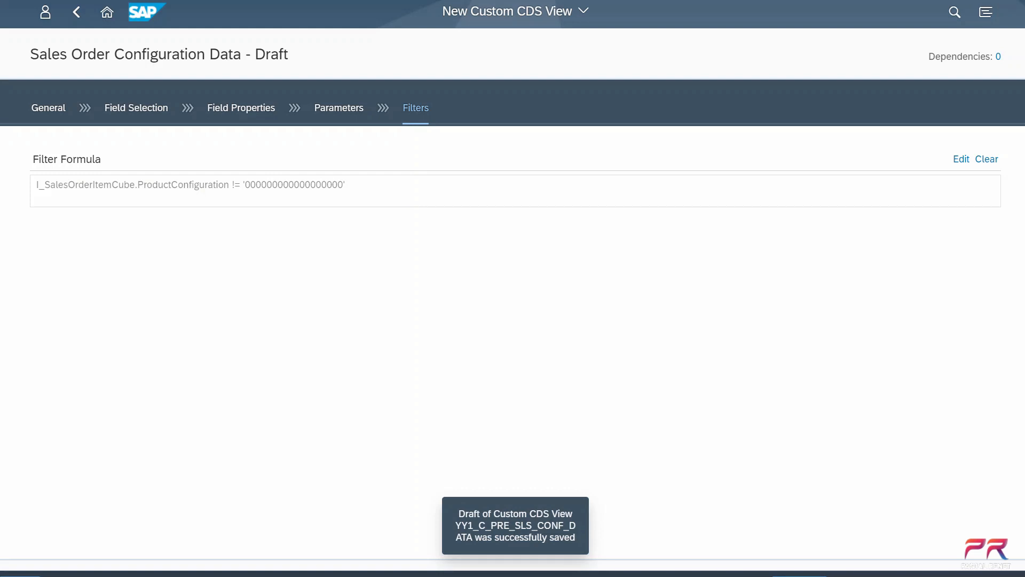
# Step: Open the view's data preview with exchange rate type M and display currency USD
pyautogui.click(800, 576)
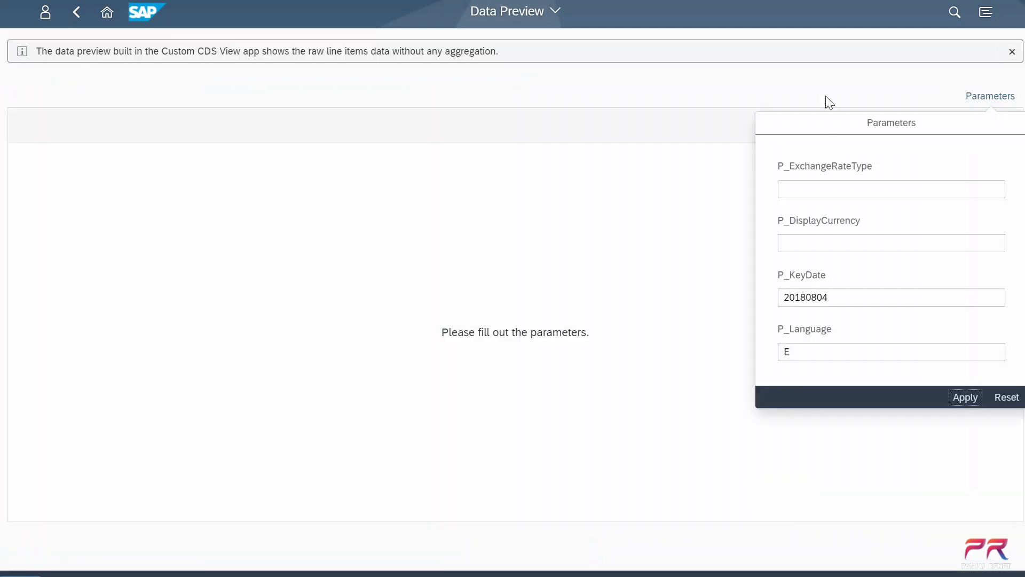
pyautogui.click(851, 190)
pyautogui.write('M')
pyautogui.press('Tab')
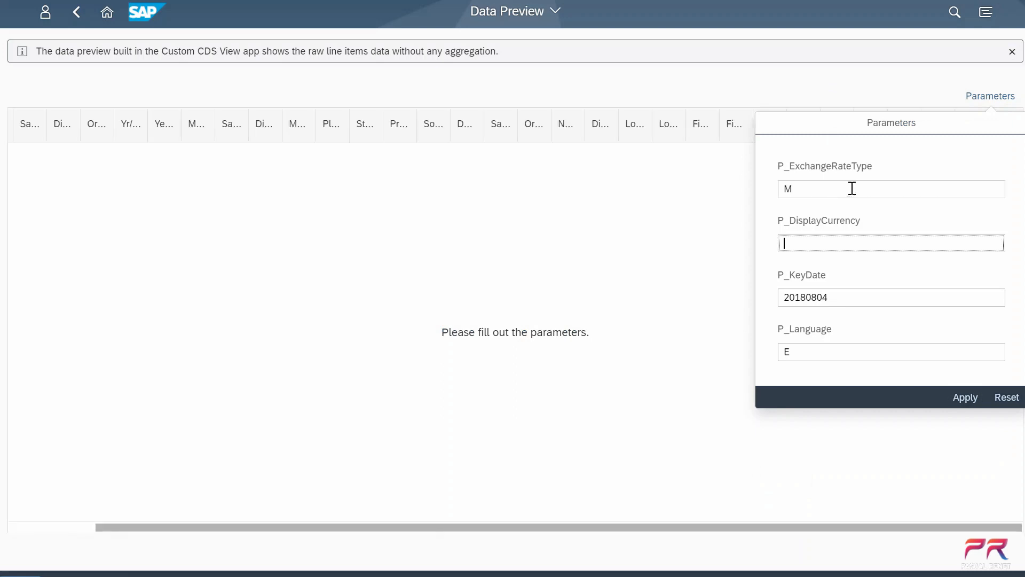
pyautogui.click(966, 398)
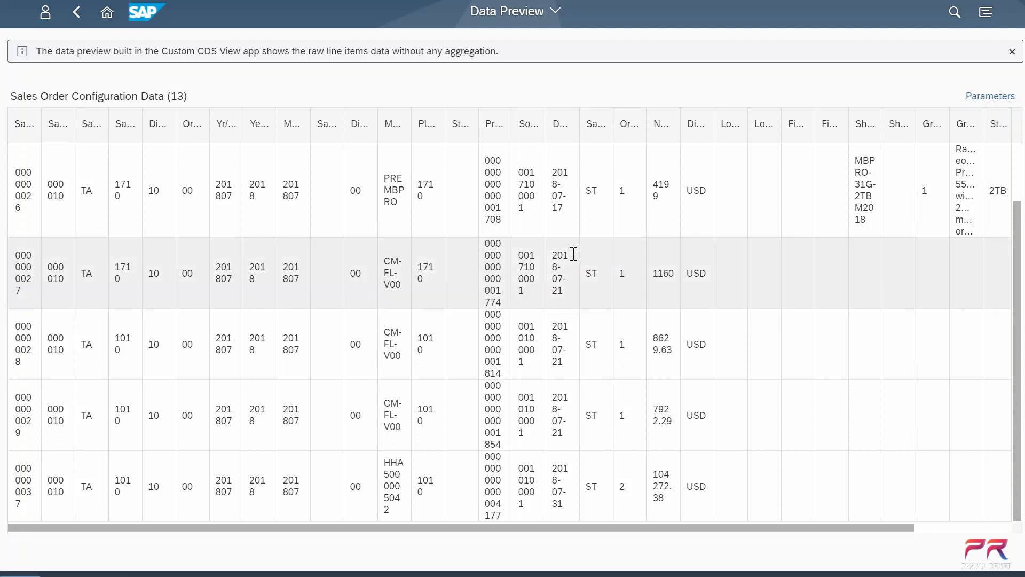
# Step: Widen the Material and Prod. Configuration columns in the preview and examine which materials the sales order rows contain
pyautogui.click(1007, 378)
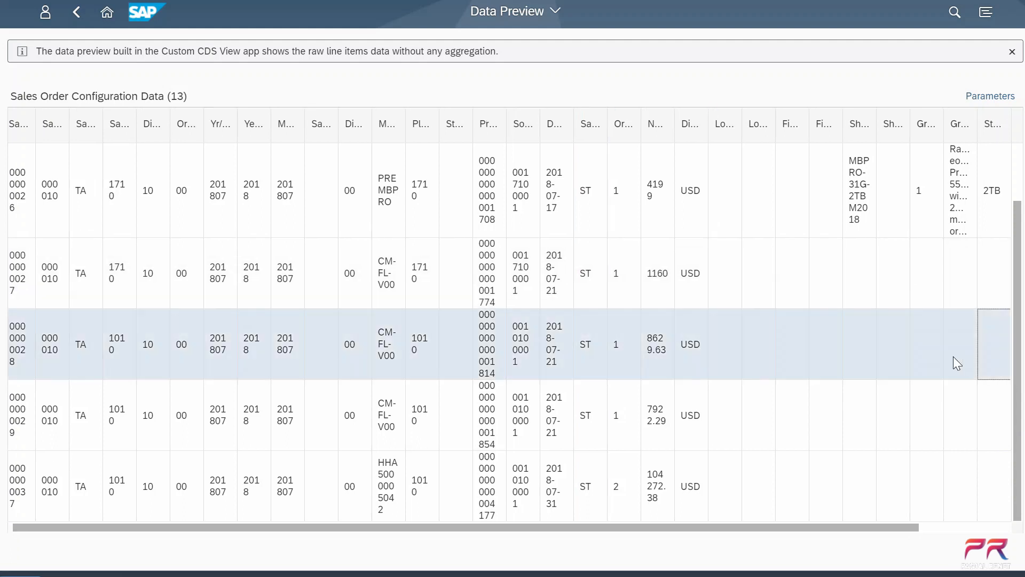
pyautogui.scroll(2, 954, 357)
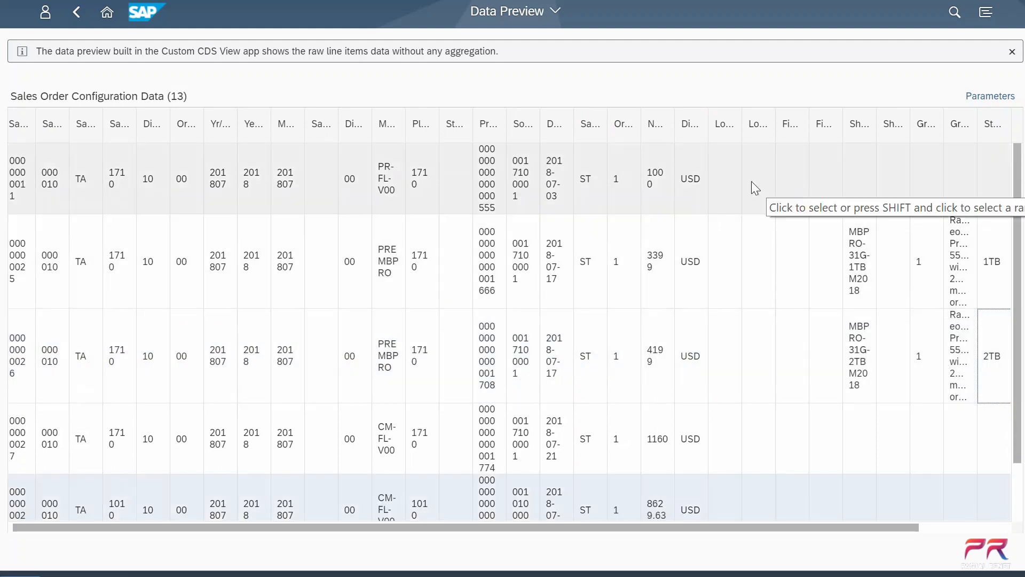
pyautogui.moveTo(404, 113); pyautogui.dragTo(433, 113)
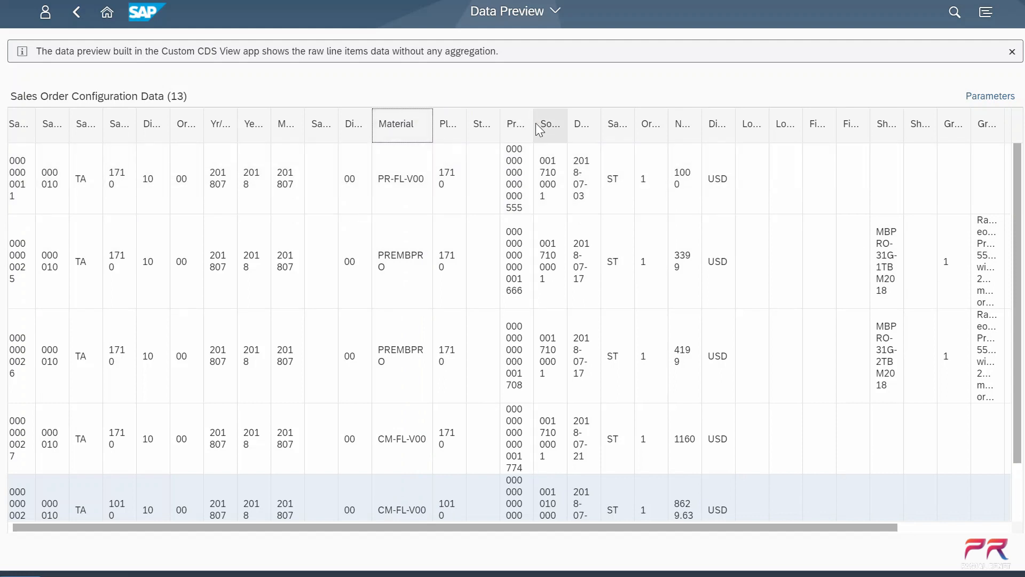
pyautogui.moveTo(536, 124); pyautogui.dragTo(671, 123)
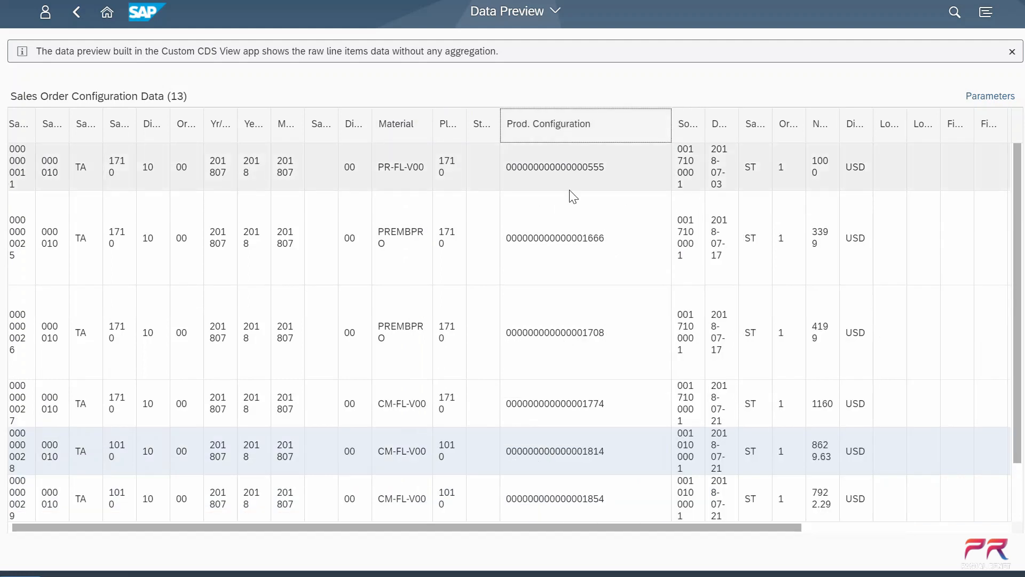
pyautogui.scroll(-3, 589, 383)
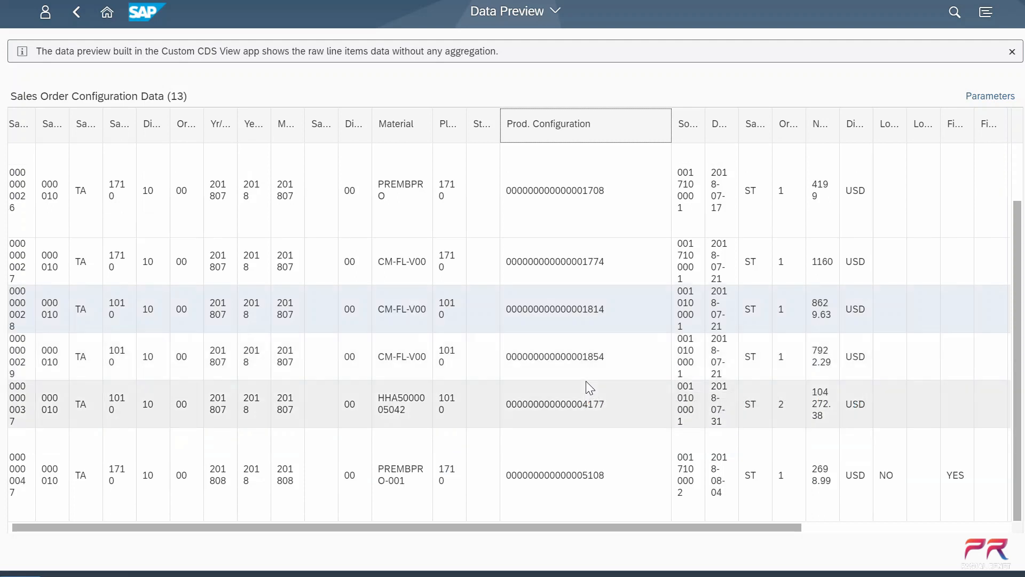
pyautogui.scroll(3, 586, 383)
pyautogui.scroll(-3, 398, 300)
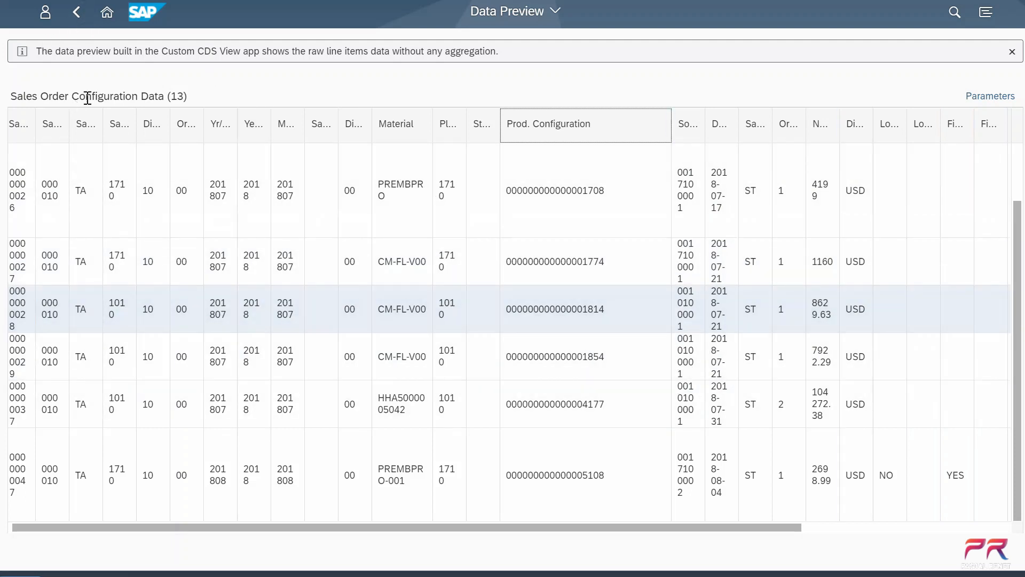
# Step: Return to the view's field selection and copy the field name I_SalesOrderItemCube.Material from the selected fields
pyautogui.click(76, 12)
pyautogui.click(250, 115)
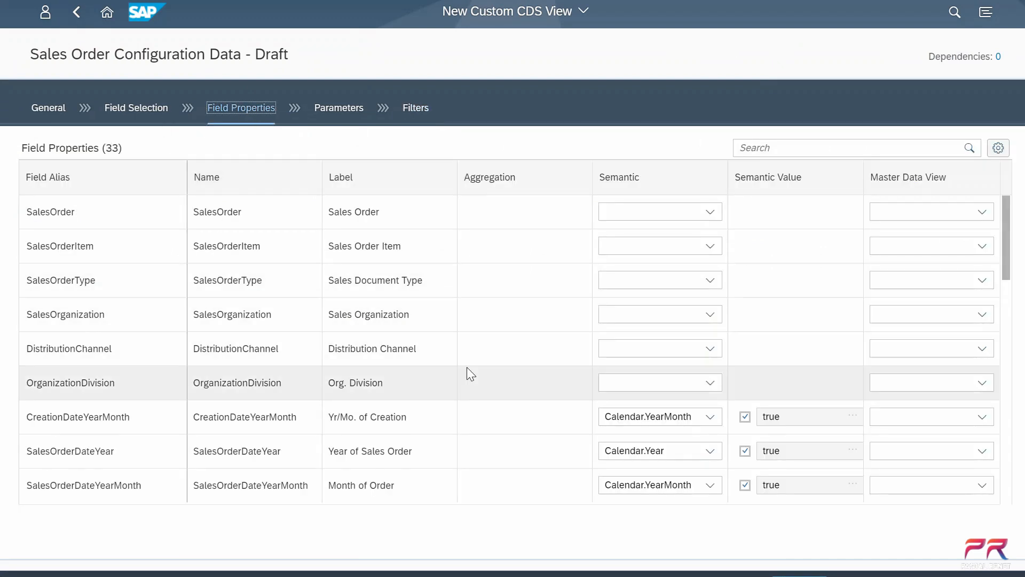
pyautogui.click(155, 111)
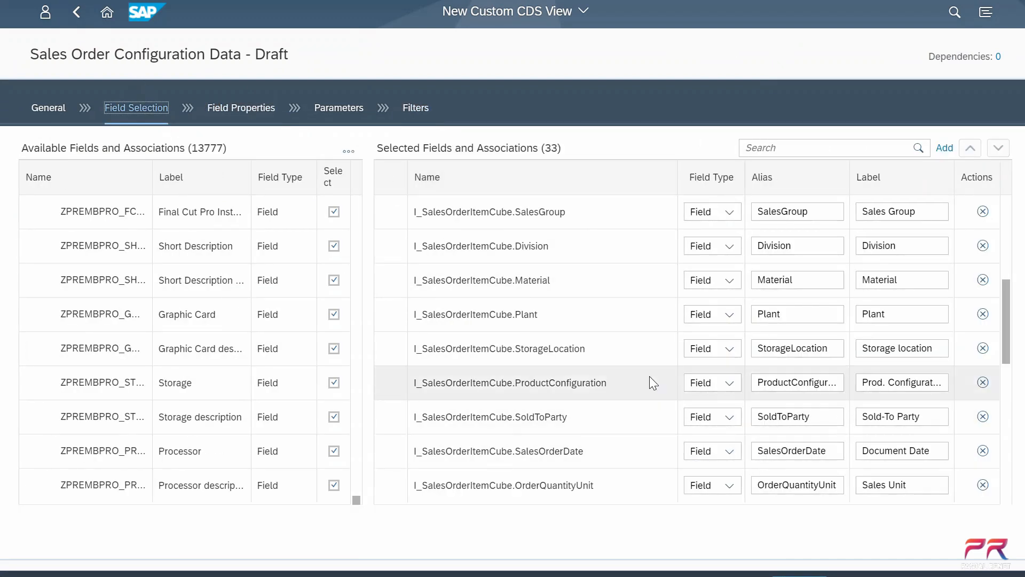
pyautogui.moveTo(559, 281); pyautogui.dragTo(410, 288)
pyautogui.hotkey('ctrl', 'c')
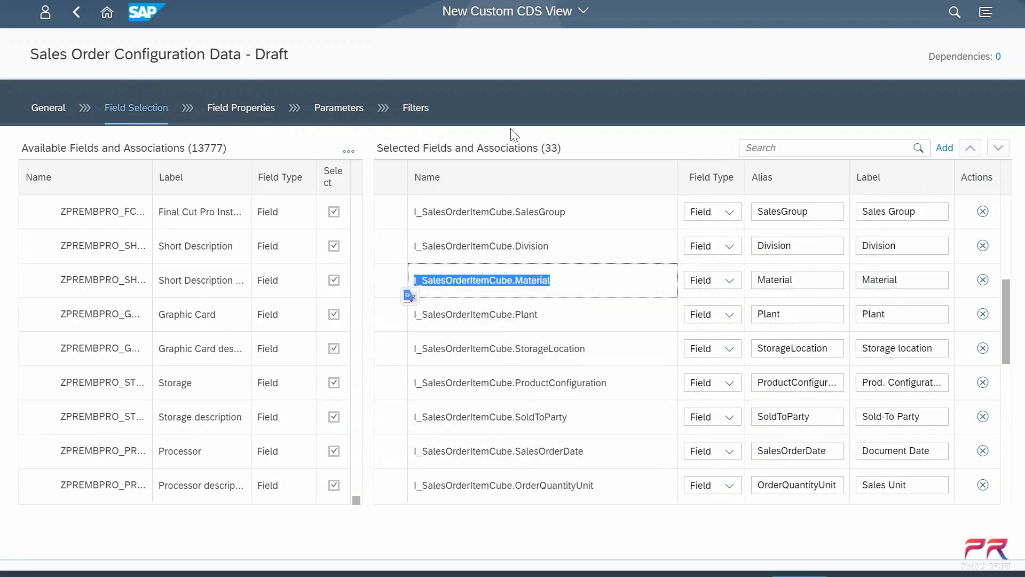
# Step: Open the filter formula for editing and append AND followed by the copied field name I_SalesOrderItemCube.Material below the existing condition
pyautogui.click(417, 112)
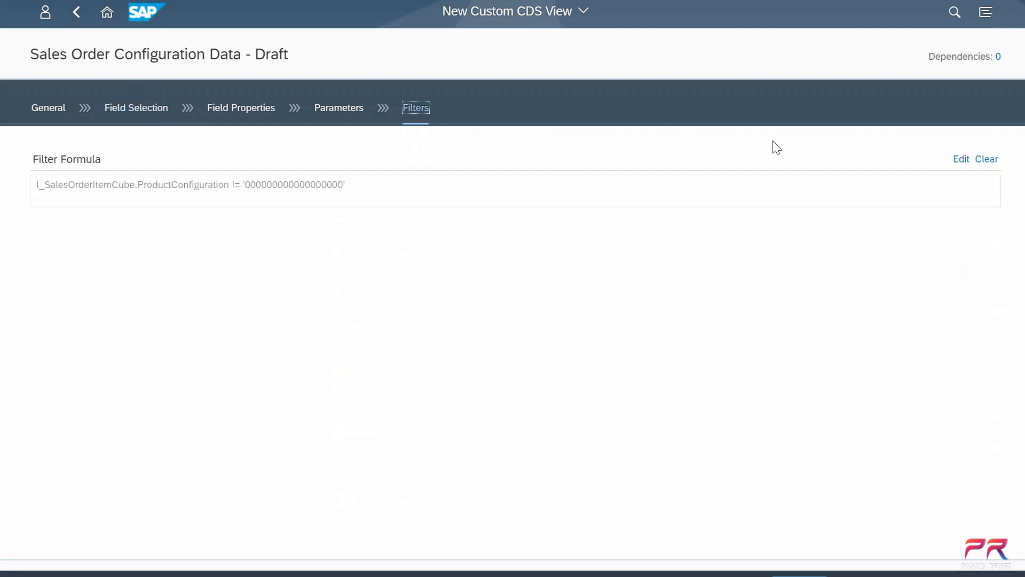
pyautogui.click(964, 167)
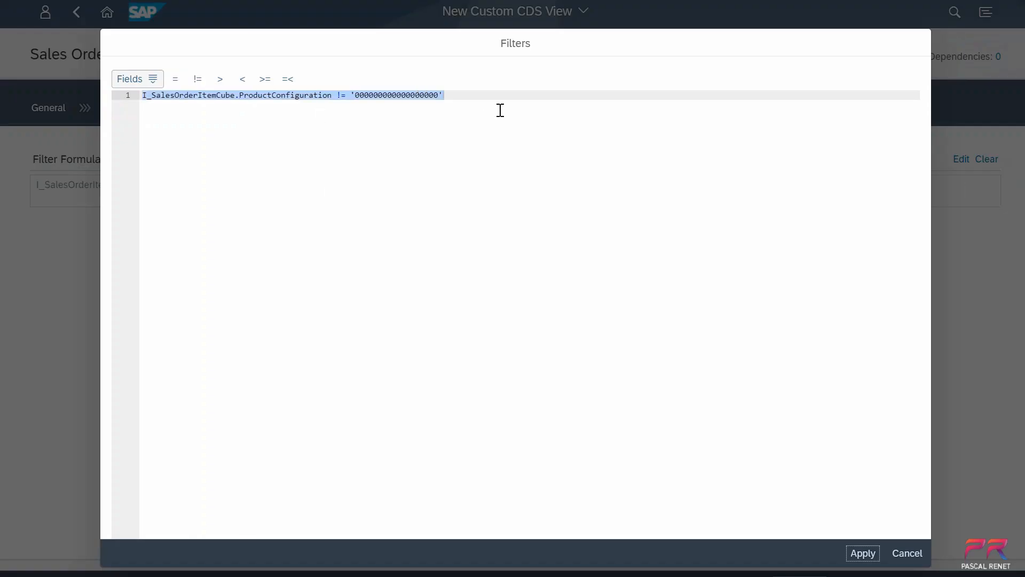
pyautogui.press('Right')
pyautogui.press('Return')
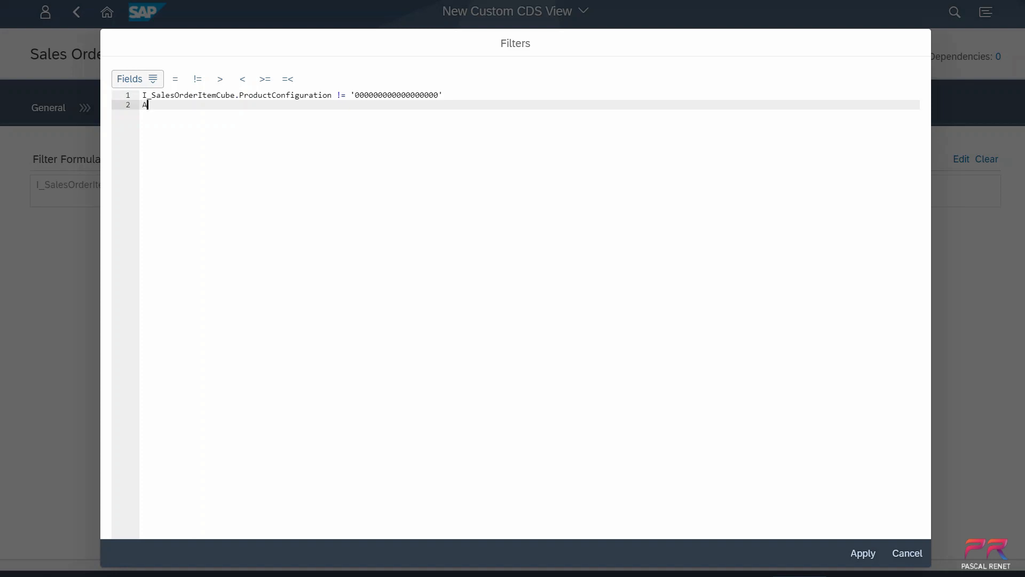
pyautogui.write('ND')
pyautogui.press('Return')
pyautogui.hotkey('ctrl', 'v')
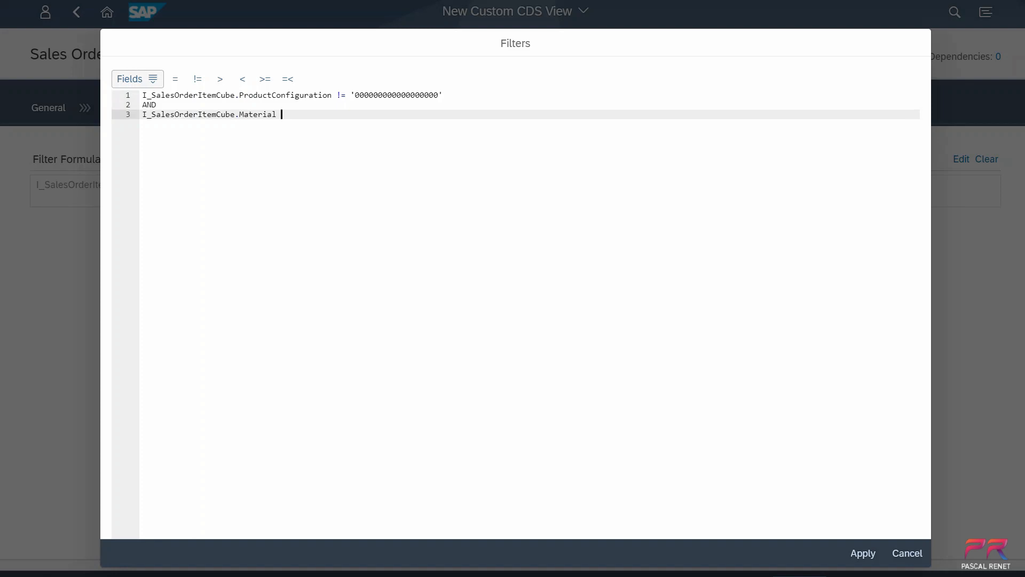
# Step: Complete the Material condition with >= 'PREMBPRO' and apply the filter formula
pyautogui.click(263, 78)
pyautogui.click(262, 80)
pyautogui.click(862, 553)
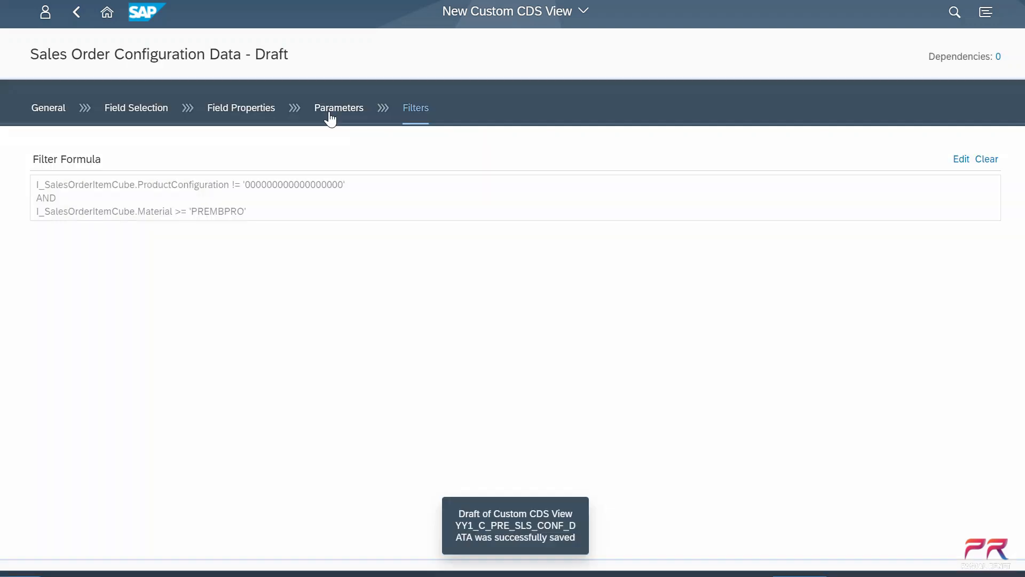
# Step: Give P_ExchangeRateType the manual default M and P_DisplayCurrency the manual default USD in the view's parameters
pyautogui.click(331, 112)
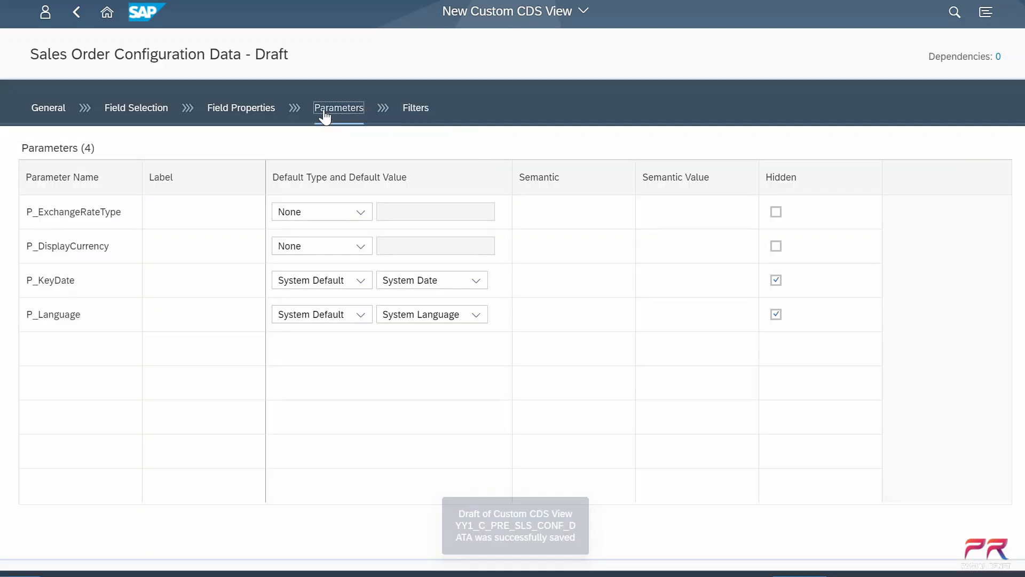
pyautogui.click(332, 212)
pyautogui.click(323, 275)
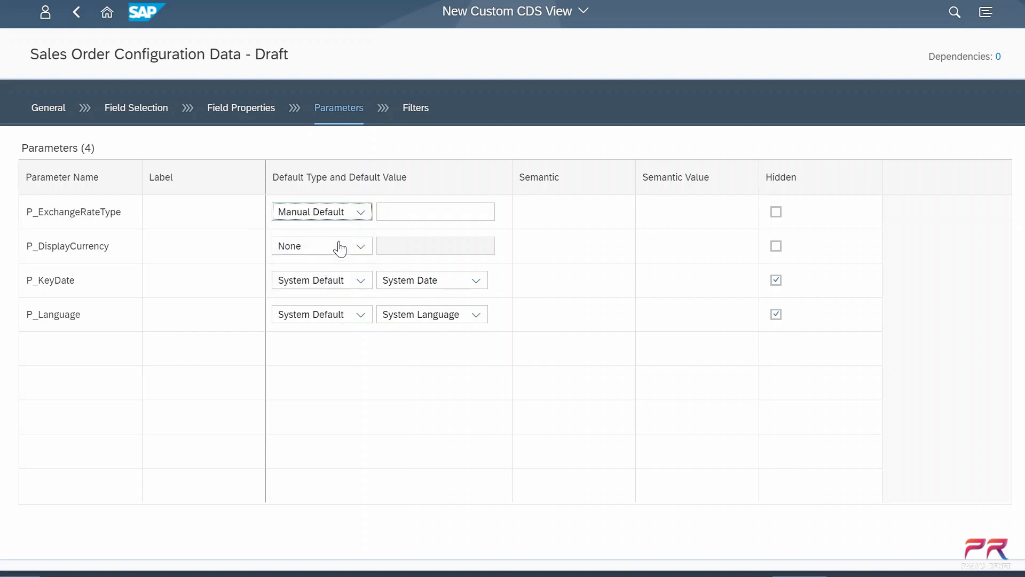
pyautogui.click(343, 250)
pyautogui.click(323, 309)
pyautogui.click(442, 216)
pyautogui.press('Tab')
pyautogui.press('Tab')
pyautogui.press('Tab')
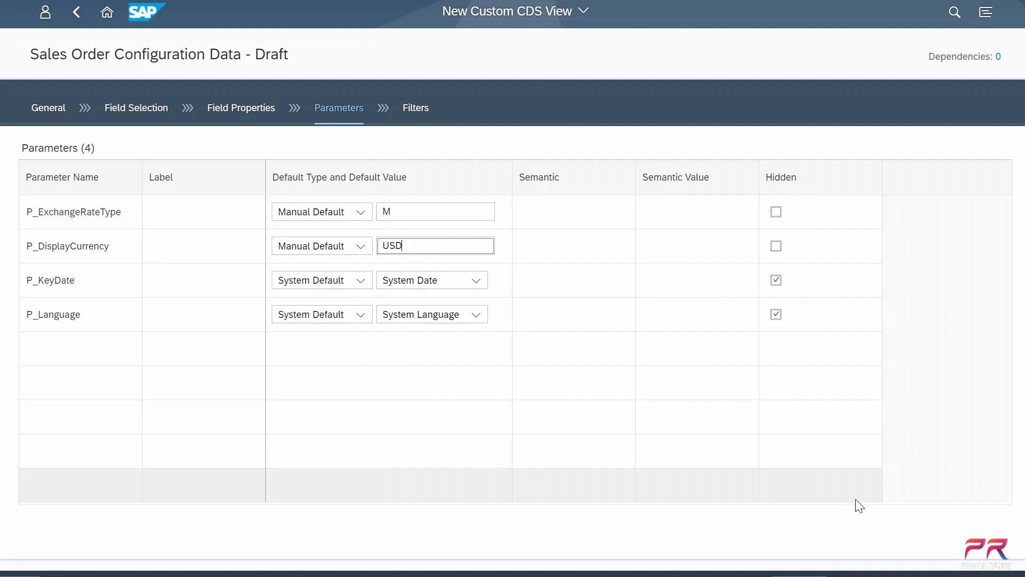
# Step: Save the draft and load the data preview with the default parameter values
pyautogui.click(812, 576)
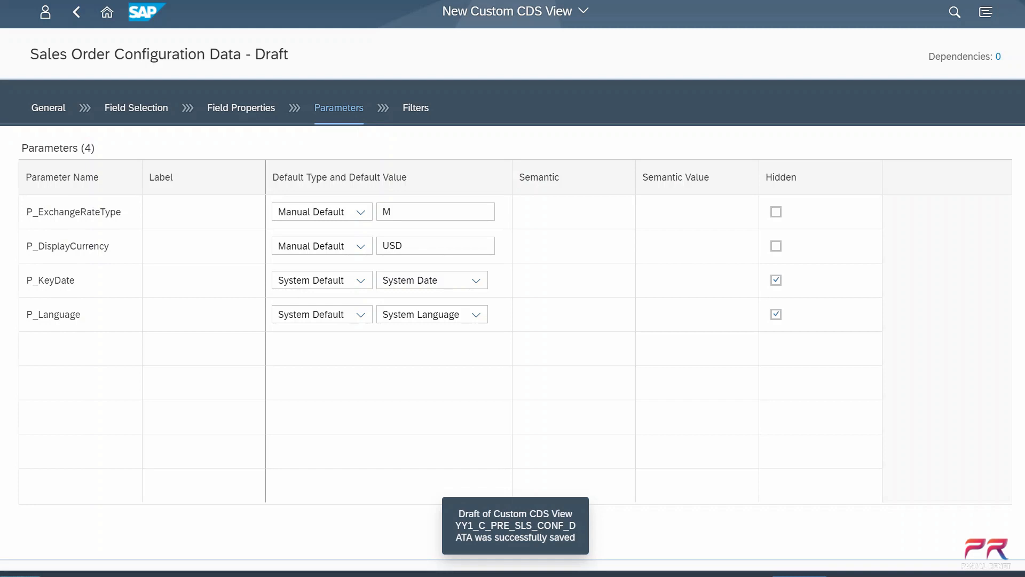
pyautogui.click(966, 575)
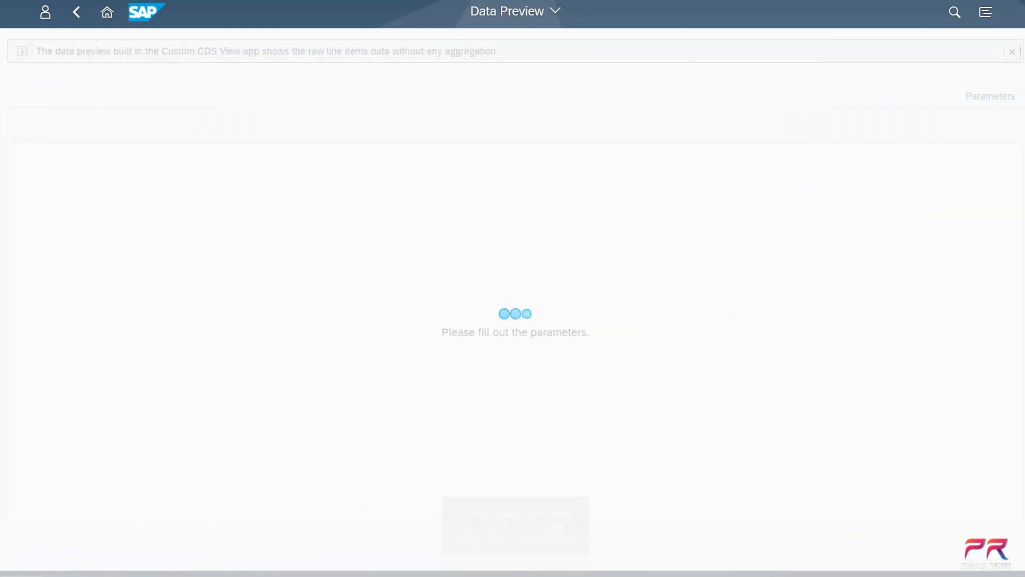
pyautogui.click(961, 397)
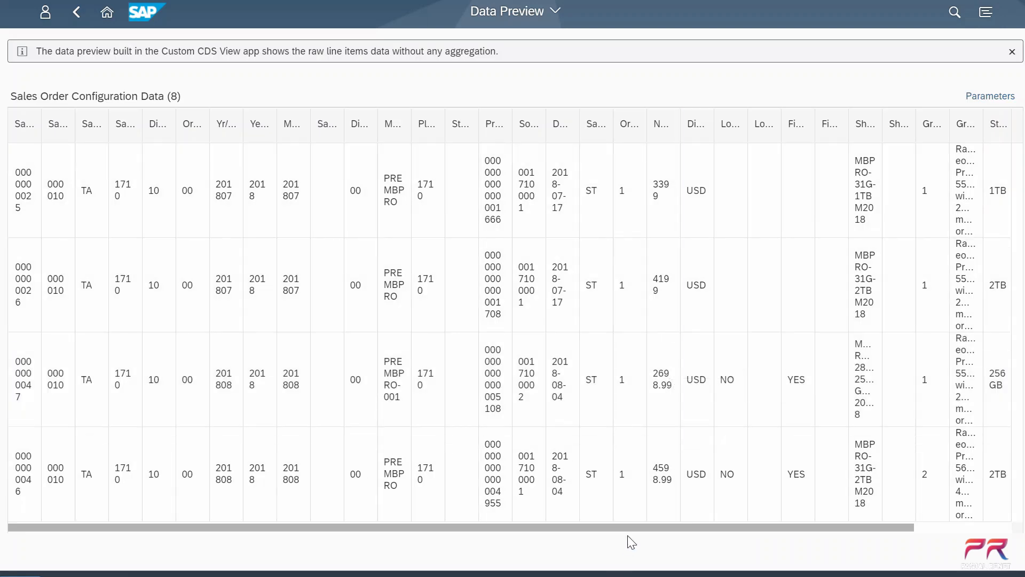
# Step: Widen the Material and Net Value columns in the preview and examine the filtered sales order rows with their characteristics
pyautogui.hscroll(3, 745, 520)
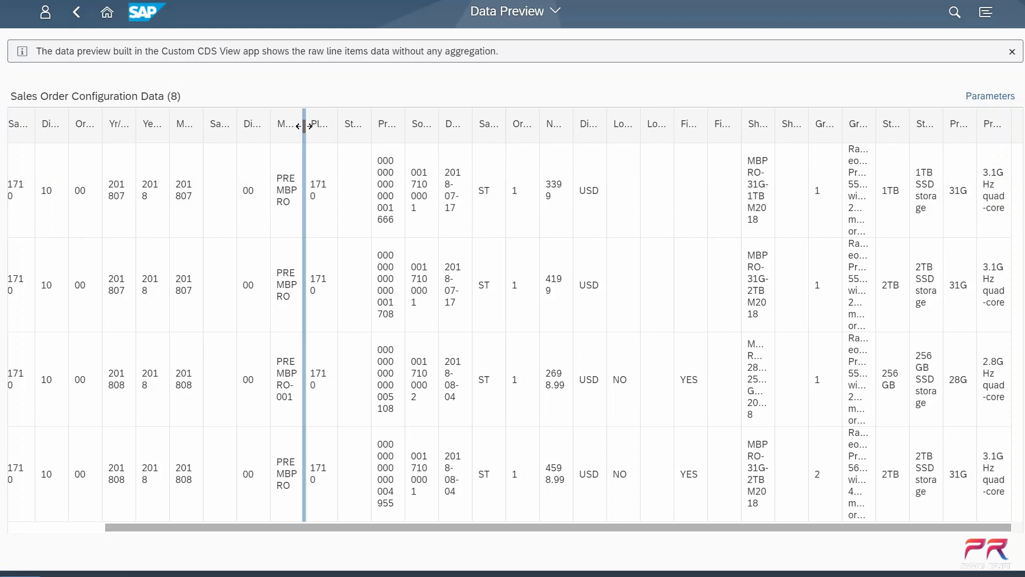
pyautogui.doubleClick(306, 126)
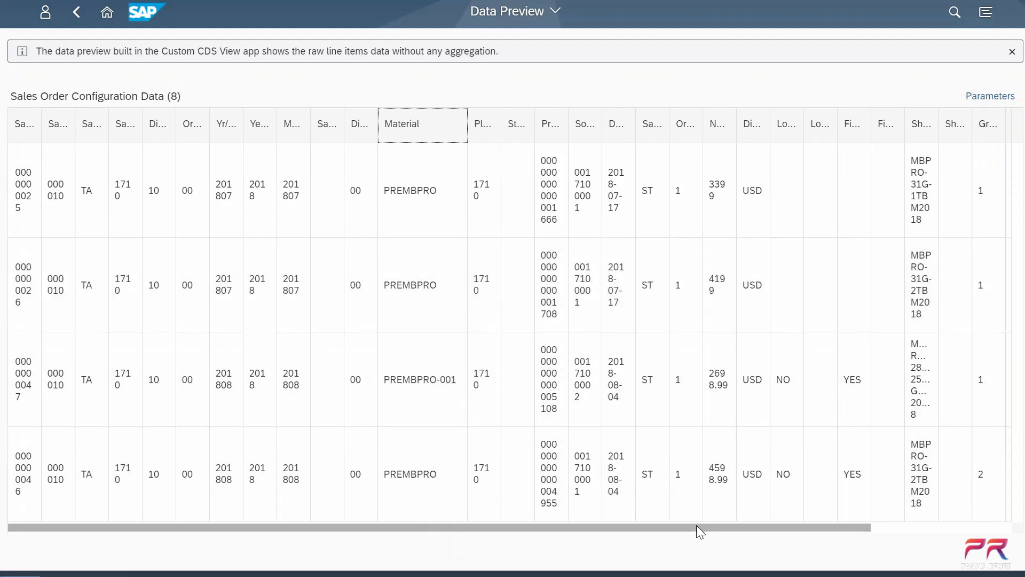
pyautogui.moveTo(697, 524); pyautogui.dragTo(818, 524)
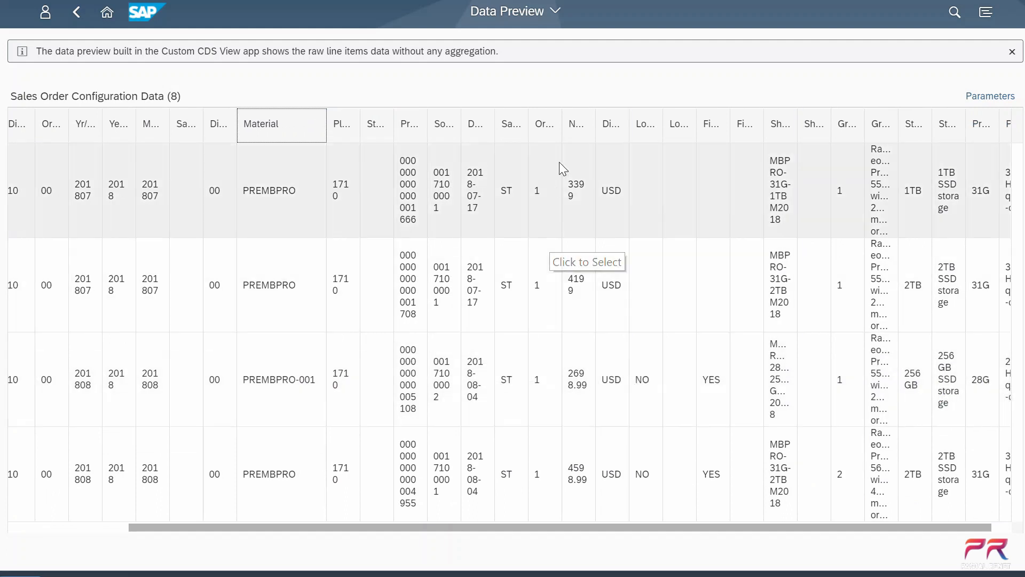
pyautogui.moveTo(596, 126); pyautogui.dragTo(624, 132)
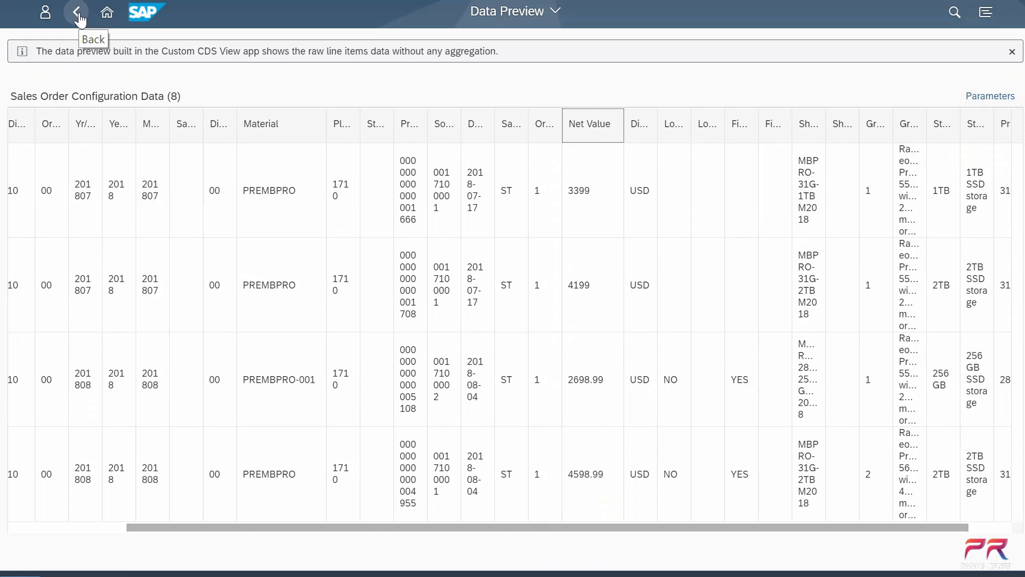
# Step: Leave the preview, enable the Analytical scenario as Cube and the OData API in the general settings, and publish the view
pyautogui.click(78, 15)
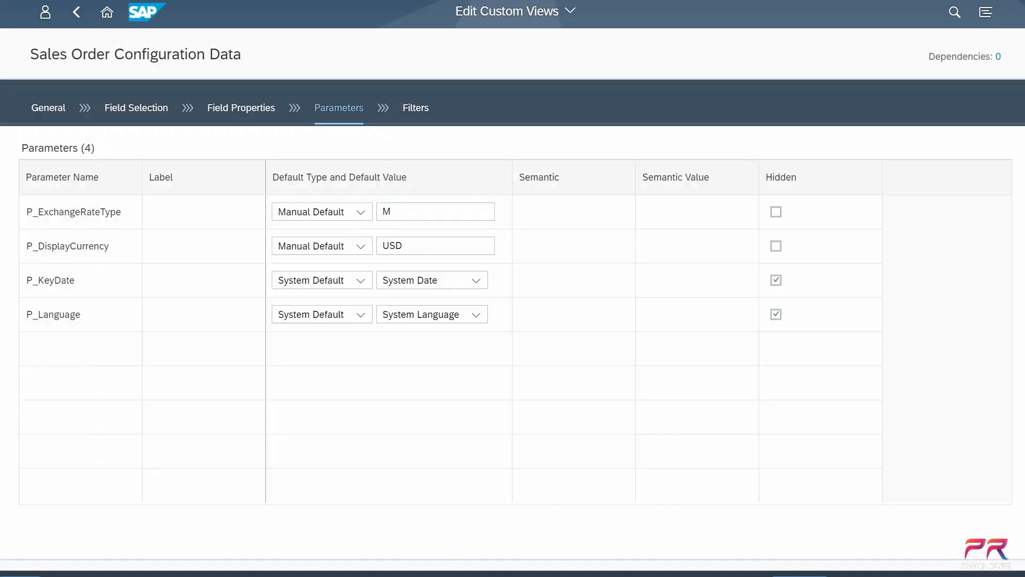
pyautogui.click(47, 110)
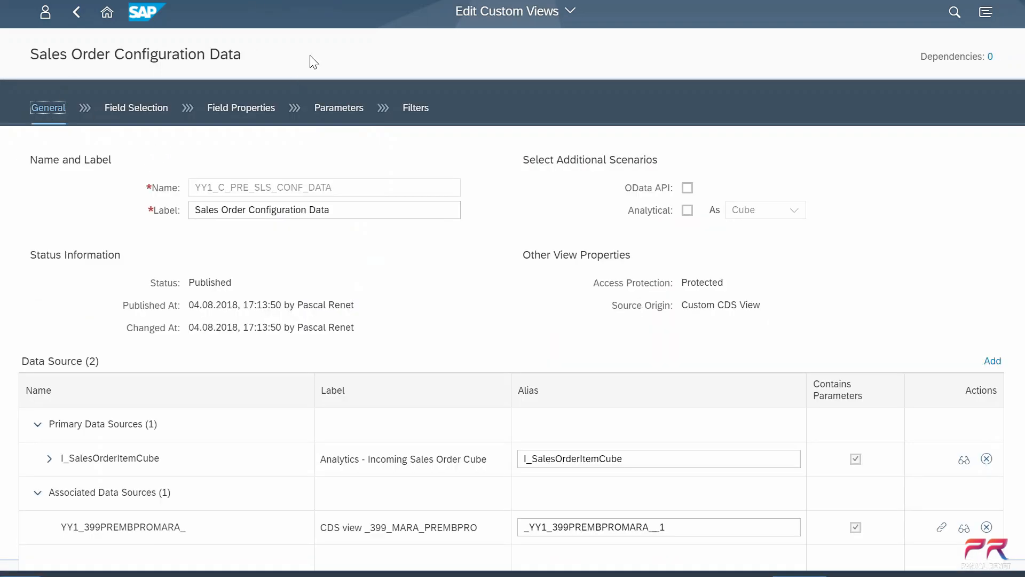
pyautogui.click(687, 210)
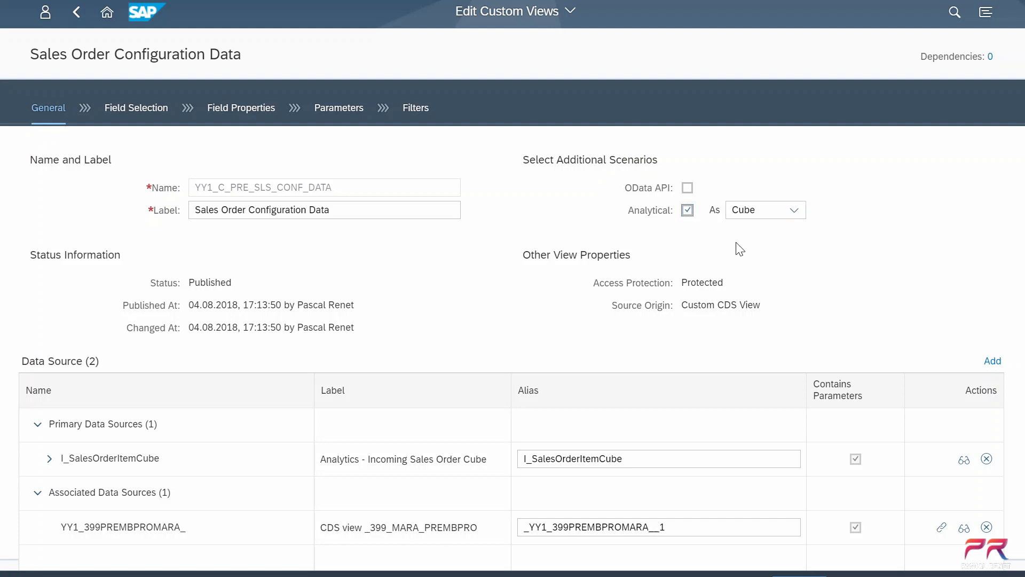
pyautogui.click(688, 188)
pyautogui.click(853, 576)
# Step: Find the Custom Analytical Queries app from the home page by searching for "custom analy", open it and start a new query
pyautogui.click(107, 22)
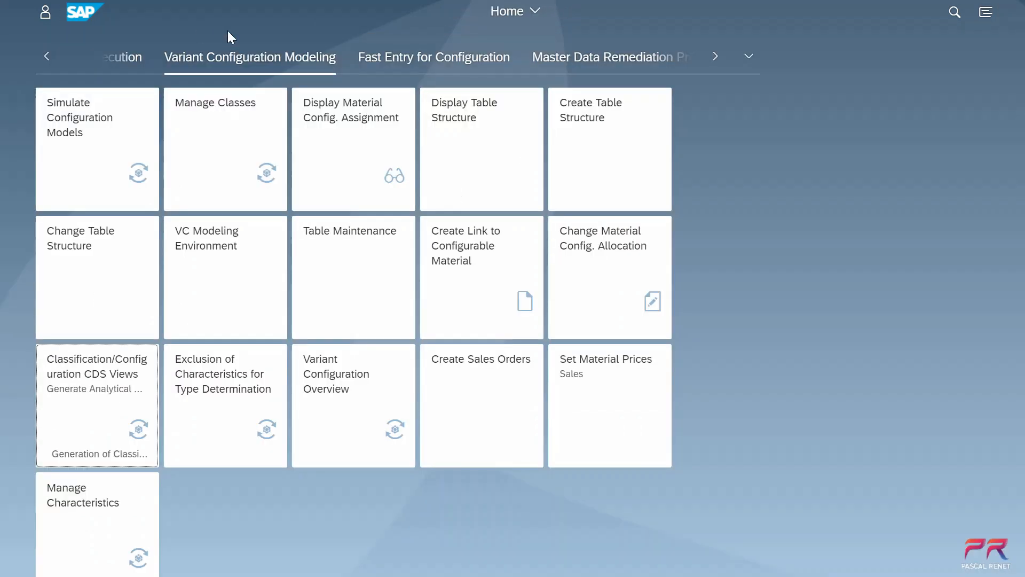
pyautogui.click(944, 19)
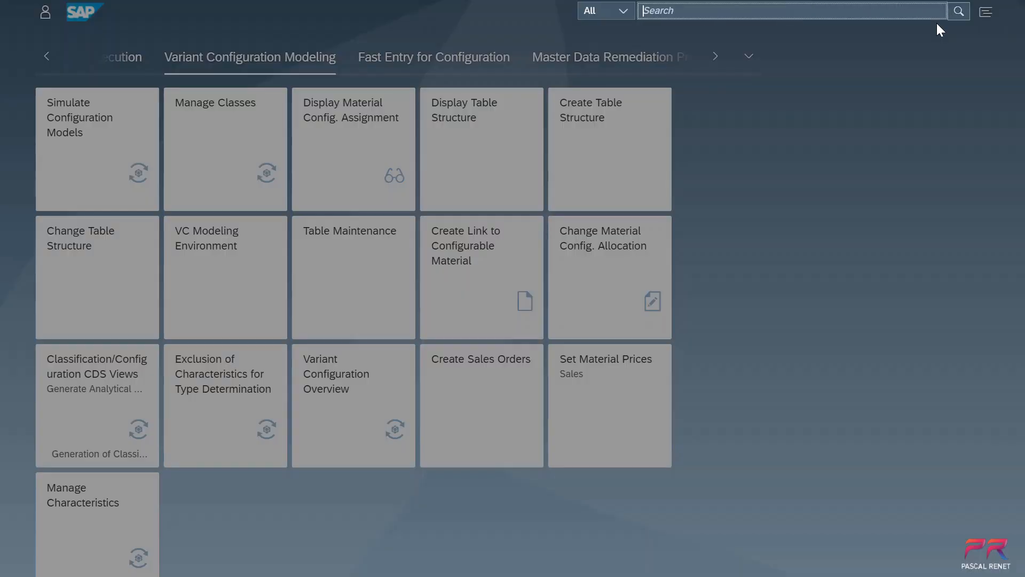
pyautogui.write('custom analy')
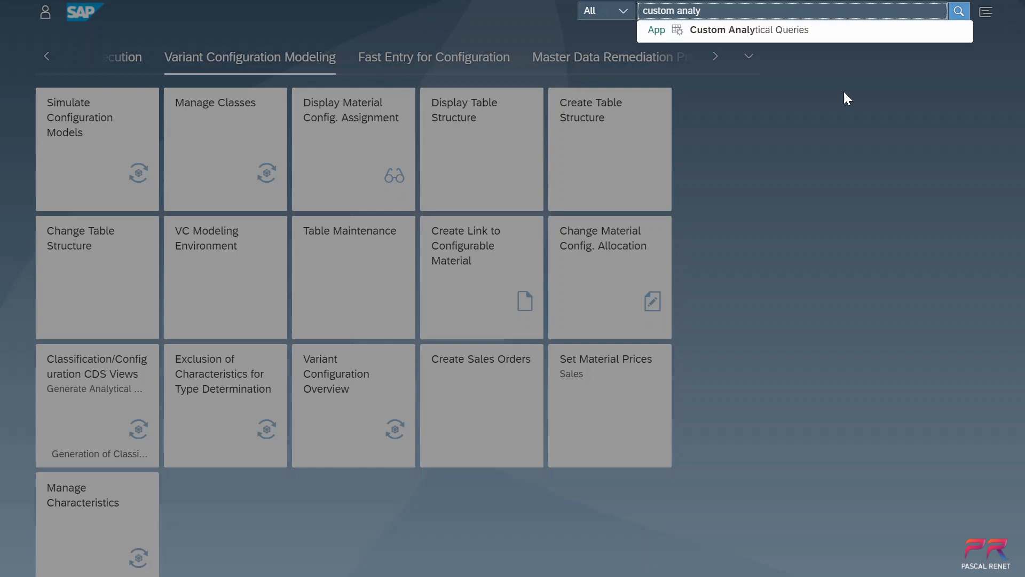
pyautogui.click(774, 31)
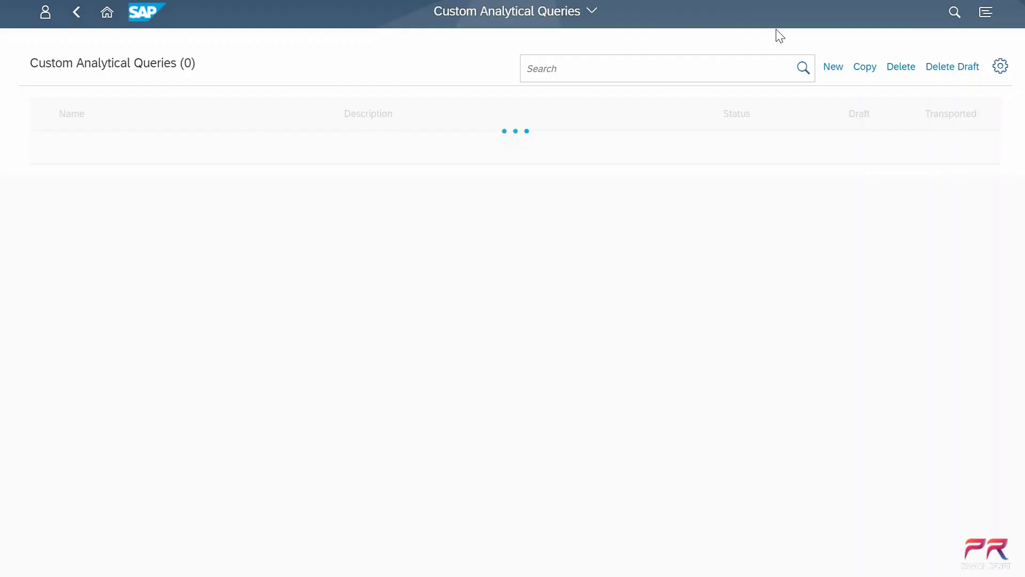
pyautogui.click(825, 66)
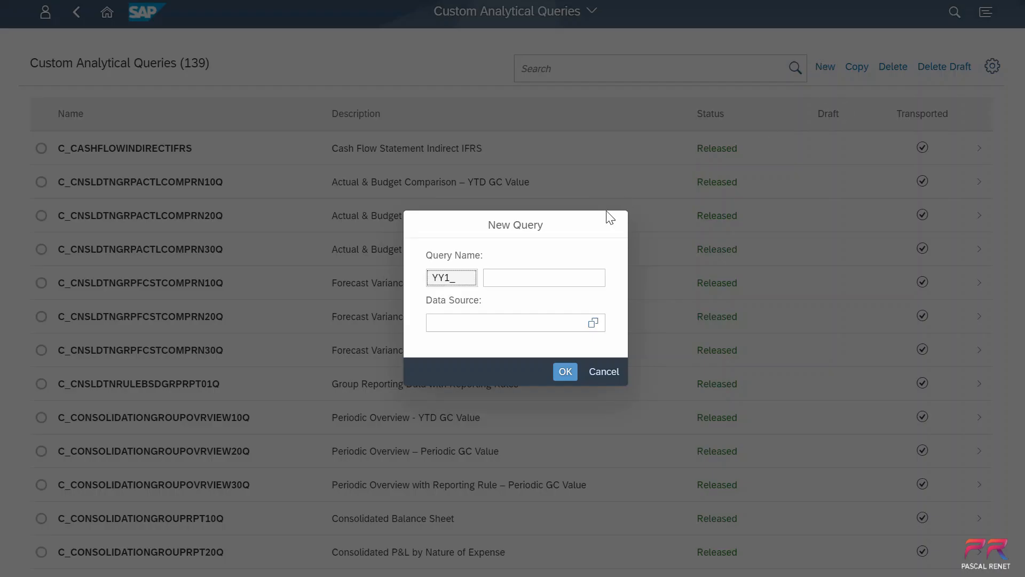
# Step: Name the new query Q_PRE_SALES_CNF_DATA after the YY1_ prefix
pyautogui.click(565, 279)
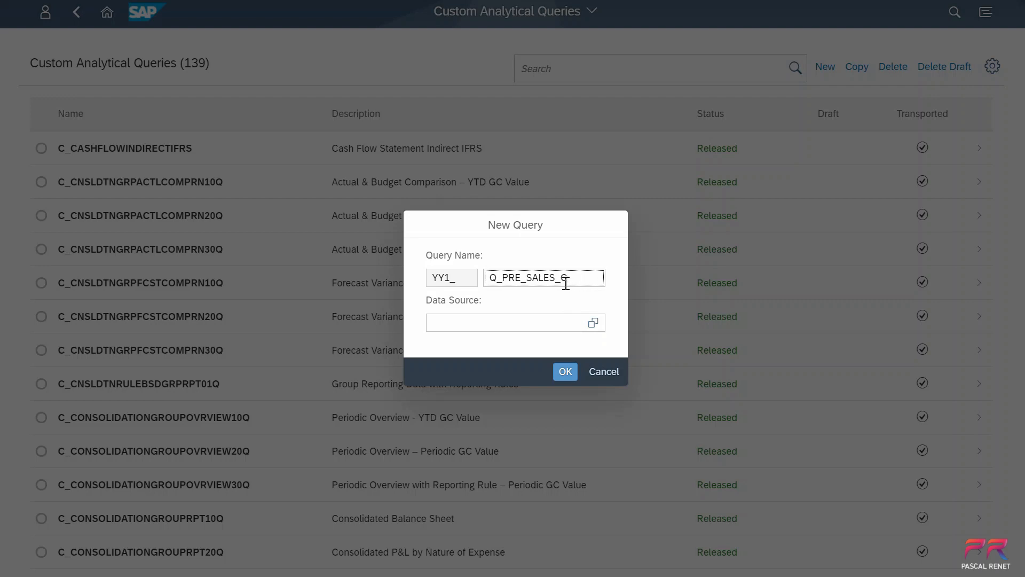
pyautogui.write('DAT')
pyautogui.press('Tab')
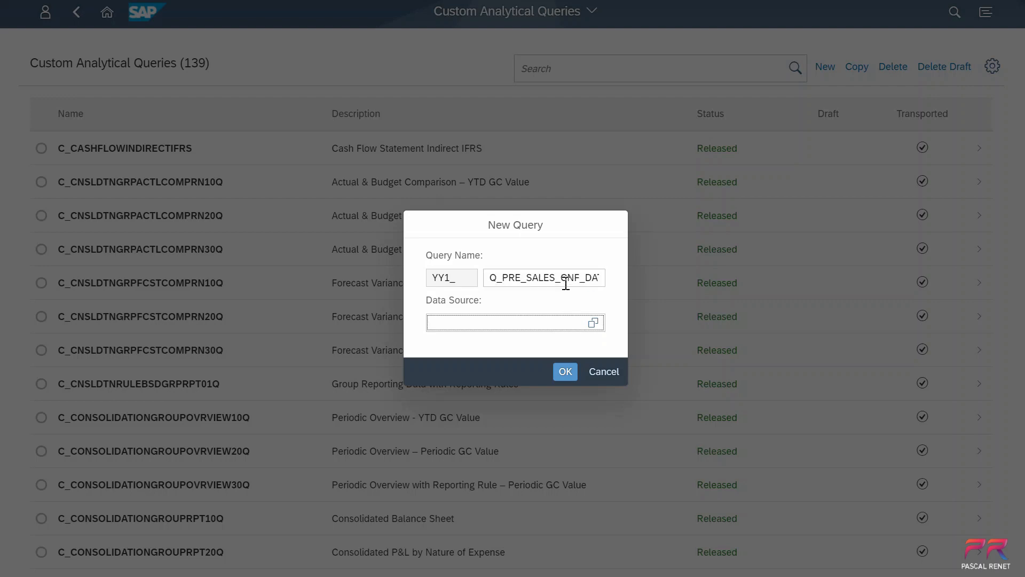
# Step: Search the data sources for YY1_C_PRE and choose YY1_C_PRE_SLS_CONF_DATA as the query's data source
pyautogui.click(593, 323)
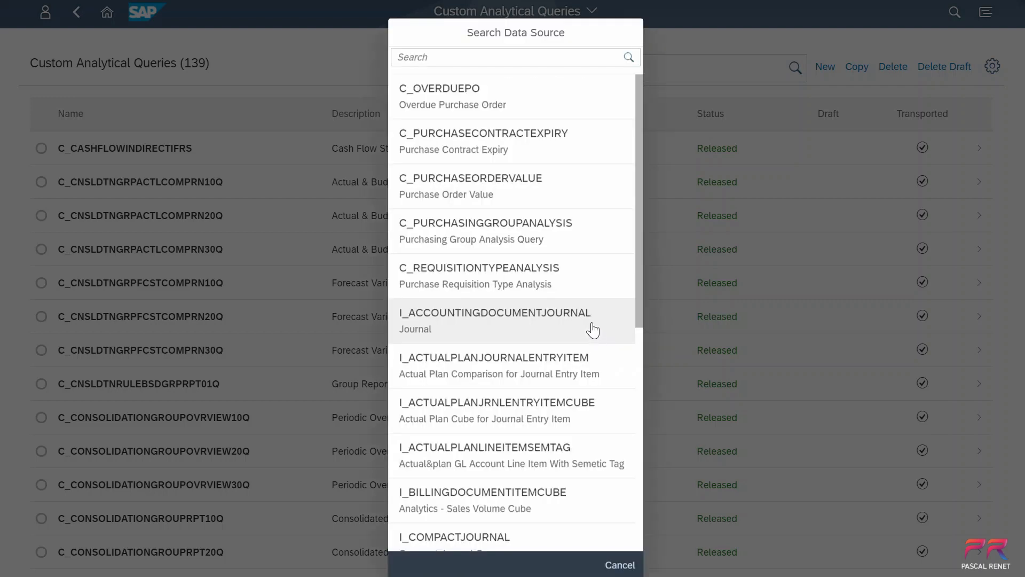
pyautogui.click(497, 63)
pyautogui.write('yy1_C_PRE')
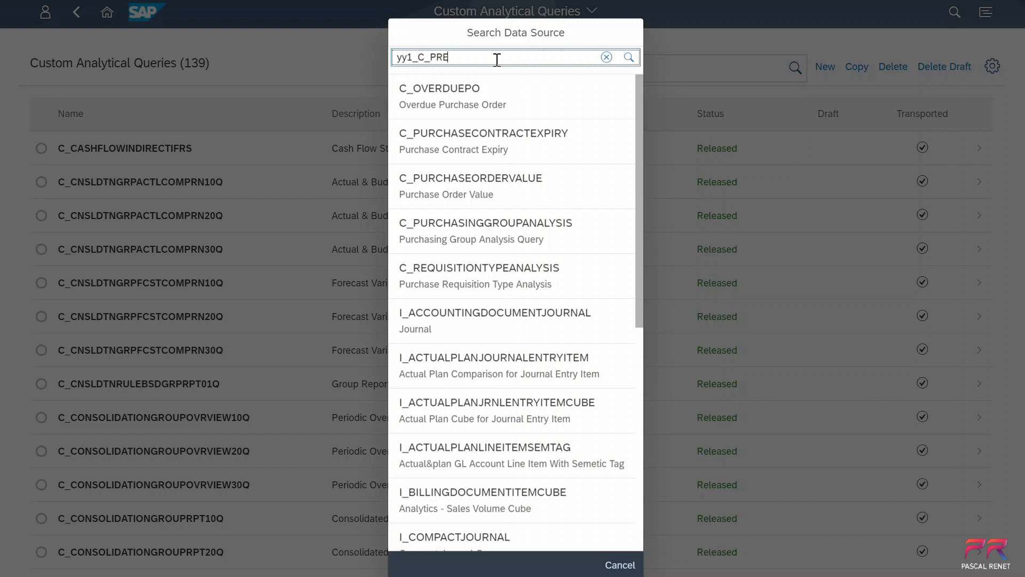
pyautogui.click(629, 57)
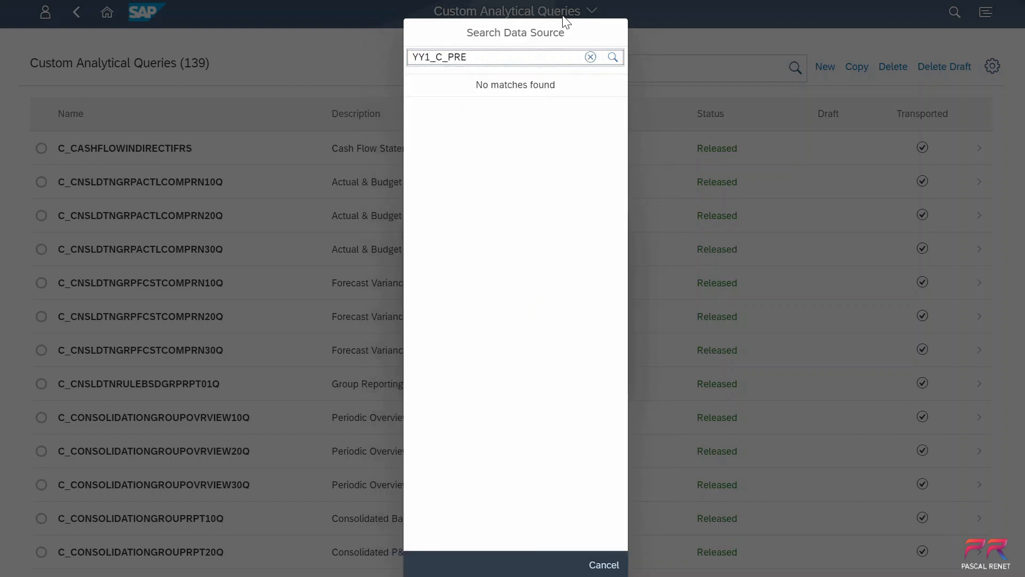
pyautogui.click(612, 57)
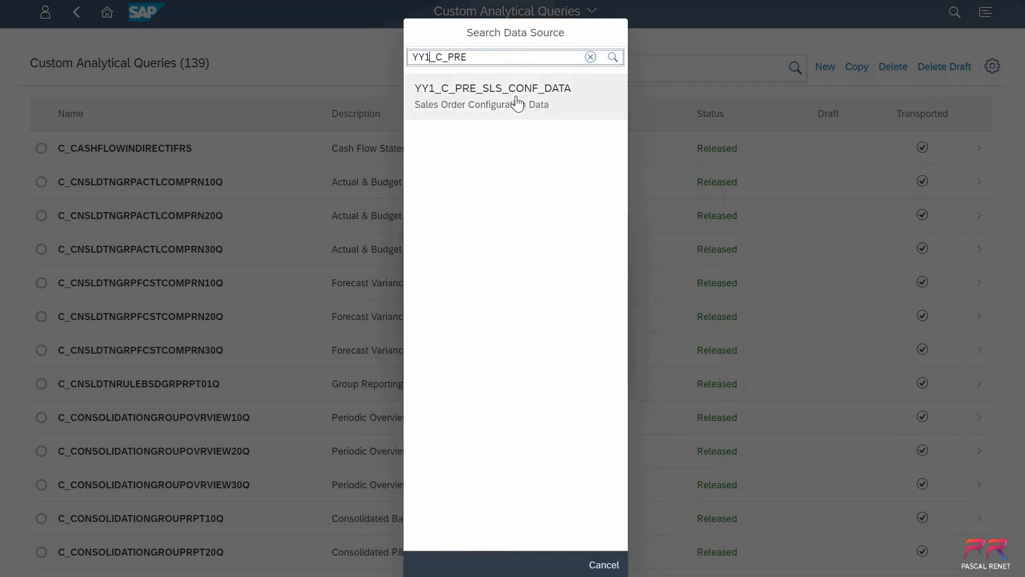
pyautogui.click(453, 101)
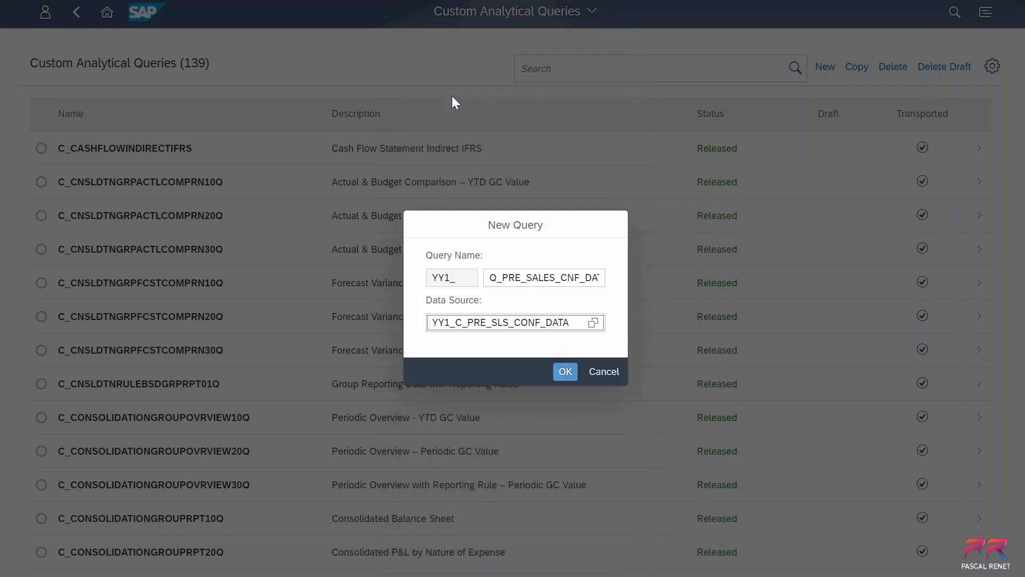
# Step: Create the query, label it "Sales Order Data MacBook Pro" and go to its field selection
pyautogui.click(565, 372)
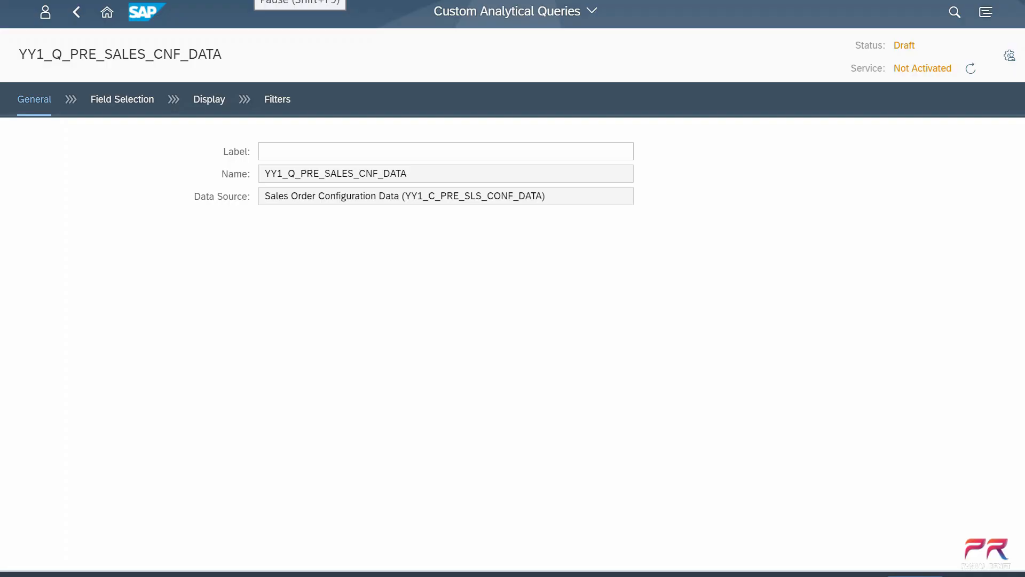
pyautogui.click(315, 157)
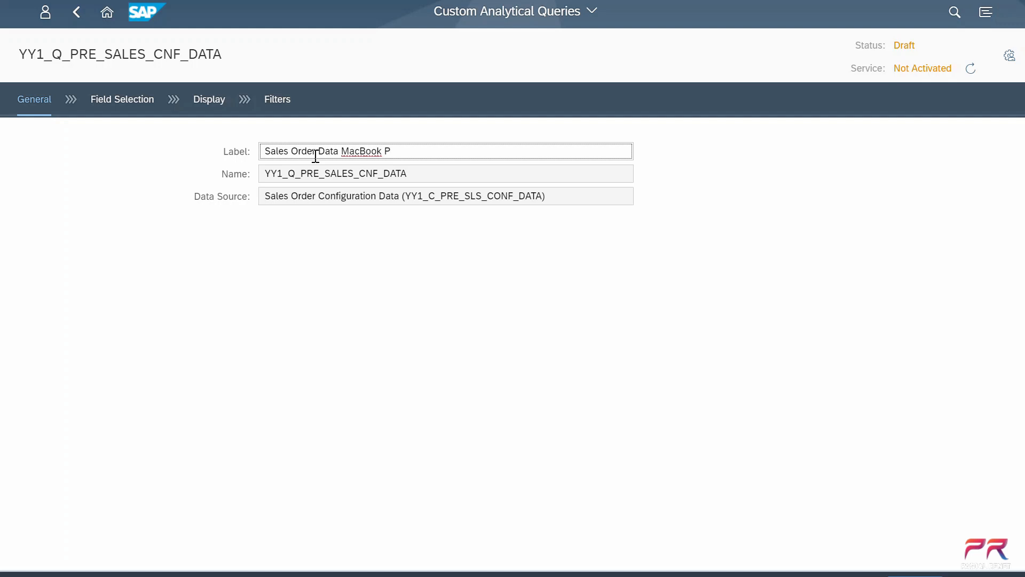
pyautogui.click(147, 103)
# Step: Add the first fourteen available fields to the query, from Yr/Mo. of Creation through Document Date, including Net Value and Order Quantity
pyautogui.click(475, 204)
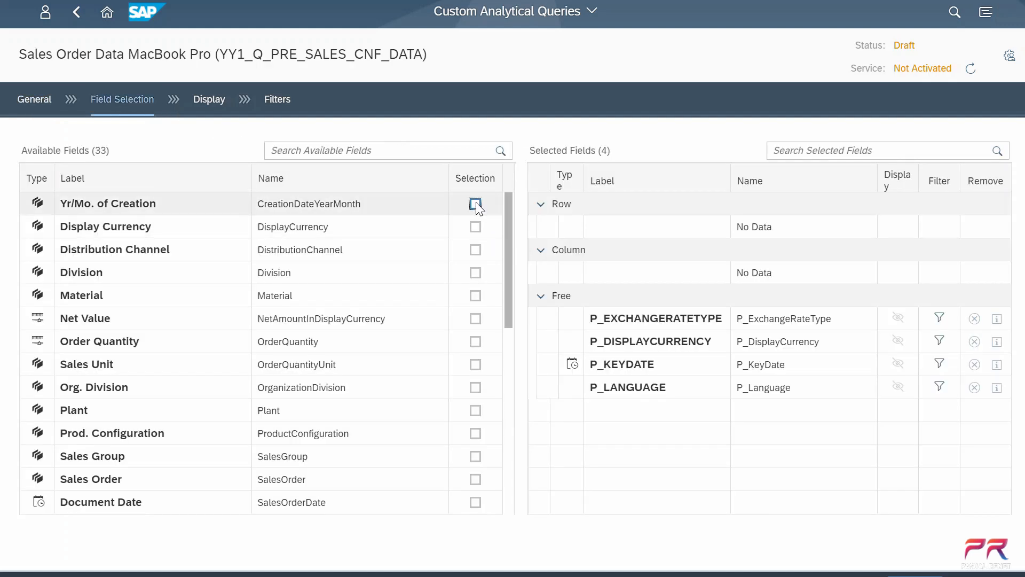
pyautogui.click(475, 227)
pyautogui.click(475, 250)
pyautogui.click(476, 272)
pyautogui.click(475, 296)
pyautogui.click(475, 318)
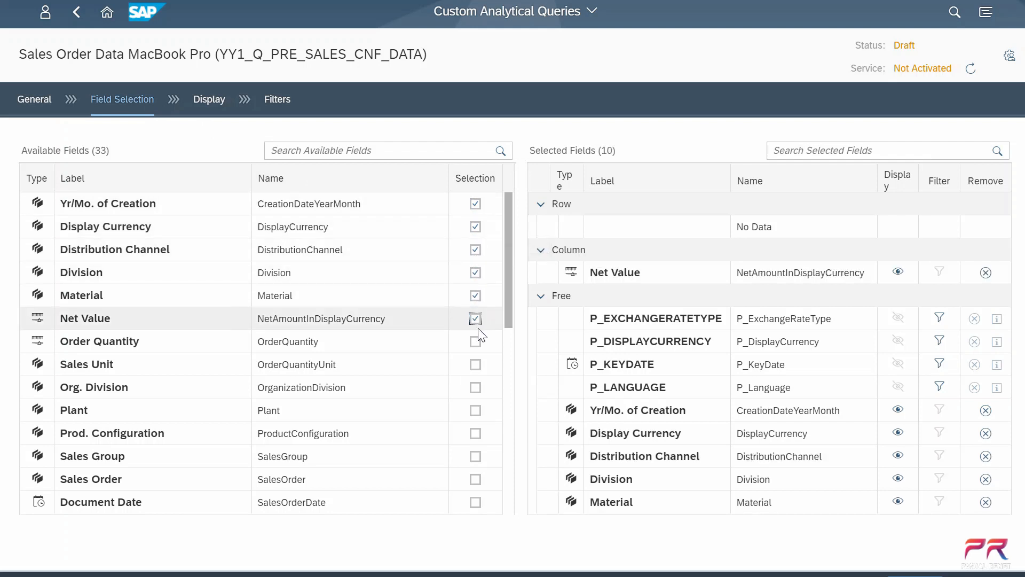
pyautogui.click(476, 341)
pyautogui.click(475, 364)
pyautogui.click(476, 387)
pyautogui.click(476, 410)
pyautogui.click(475, 433)
pyautogui.click(475, 456)
pyautogui.click(475, 479)
pyautogui.click(476, 502)
# Step: Add Sold-To Party, Storage location and all ZPREMBPRO characteristic fields with their descriptions, through Storage description, to the query
pyautogui.scroll(-5, 485, 453)
pyautogui.click(475, 502)
pyautogui.click(475, 457)
pyautogui.click(477, 479)
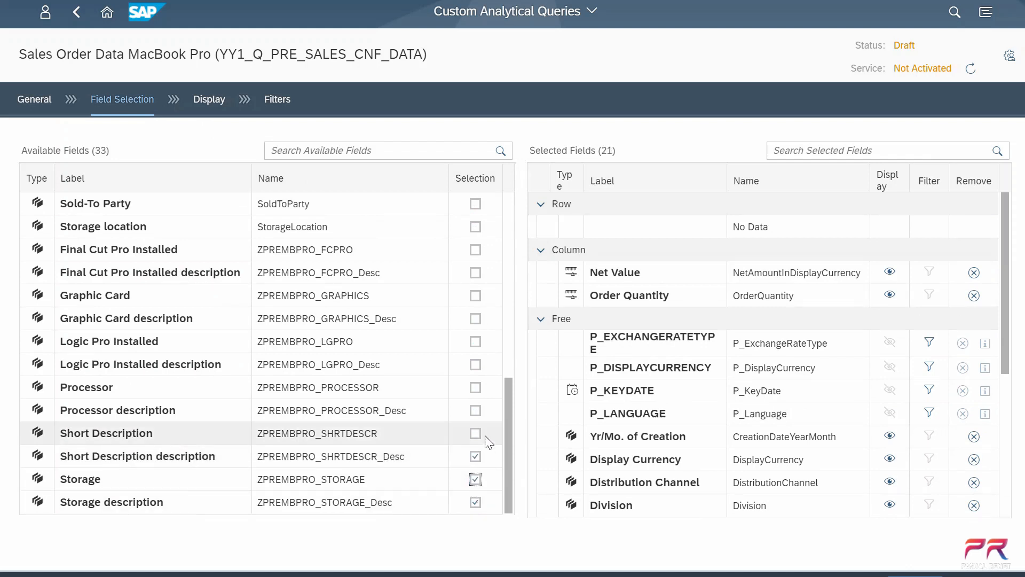
pyautogui.click(475, 434)
pyautogui.click(476, 410)
pyautogui.click(475, 387)
pyautogui.click(476, 365)
pyautogui.click(476, 341)
pyautogui.click(475, 319)
pyautogui.click(475, 296)
pyautogui.click(476, 273)
pyautogui.click(476, 250)
pyautogui.click(476, 227)
pyautogui.click(475, 203)
# Step: Add the remaining fields Year of Sales Order, Month of Order, Sales Order Item, Sales Document Type and Sales Organization to the query
pyautogui.scroll(3, 470, 240)
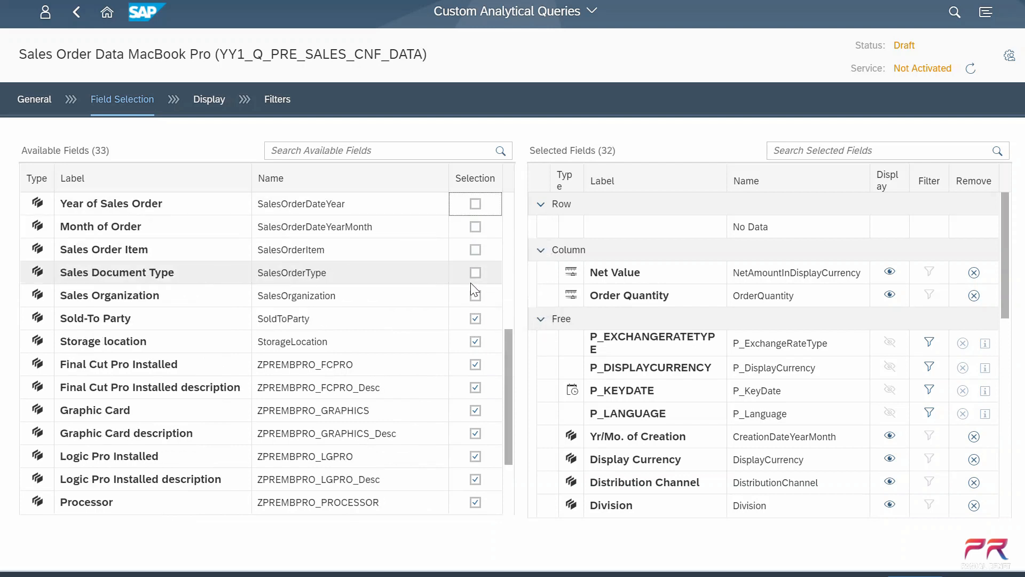
pyautogui.click(475, 295)
pyautogui.click(476, 272)
pyautogui.click(475, 250)
pyautogui.click(475, 226)
pyautogui.click(475, 203)
pyautogui.scroll(5, 441, 286)
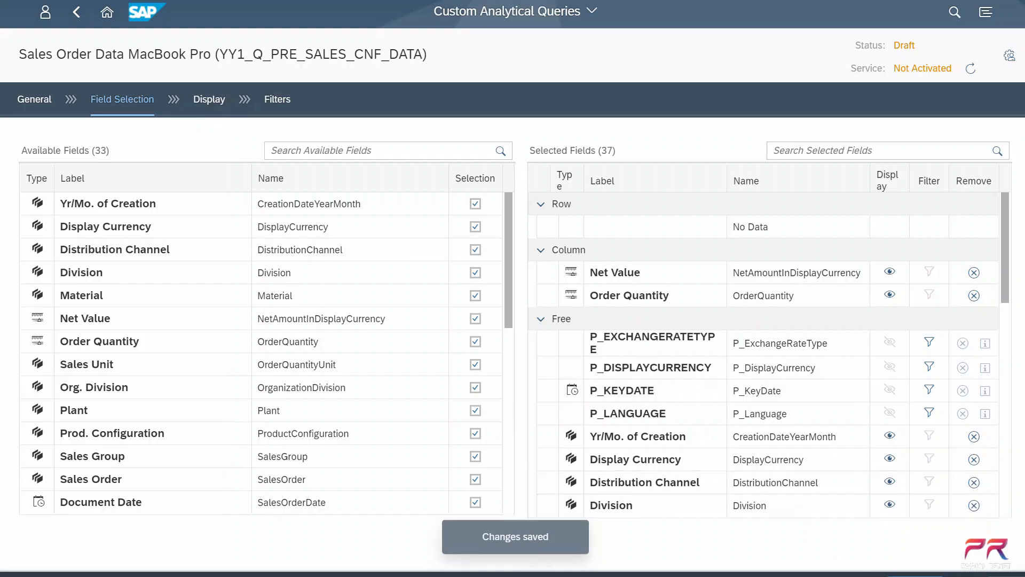
# Step: Preview the query with exchange rate type M, display currency USD, current date 04.08.2018 and language key EN
pyautogui.click(916, 576)
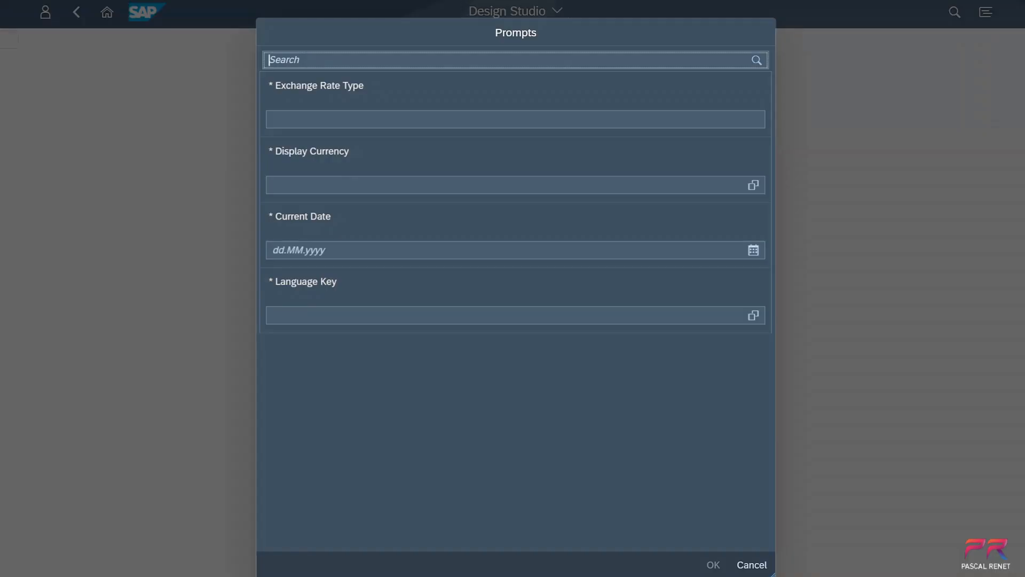
pyautogui.click(470, 119)
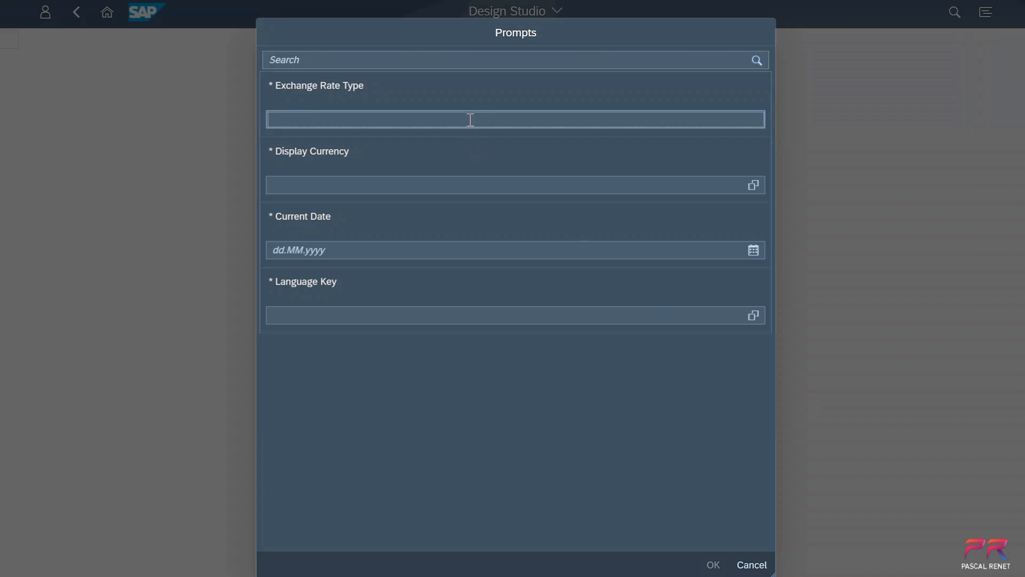
pyautogui.write('M')
pyautogui.press('Tab')
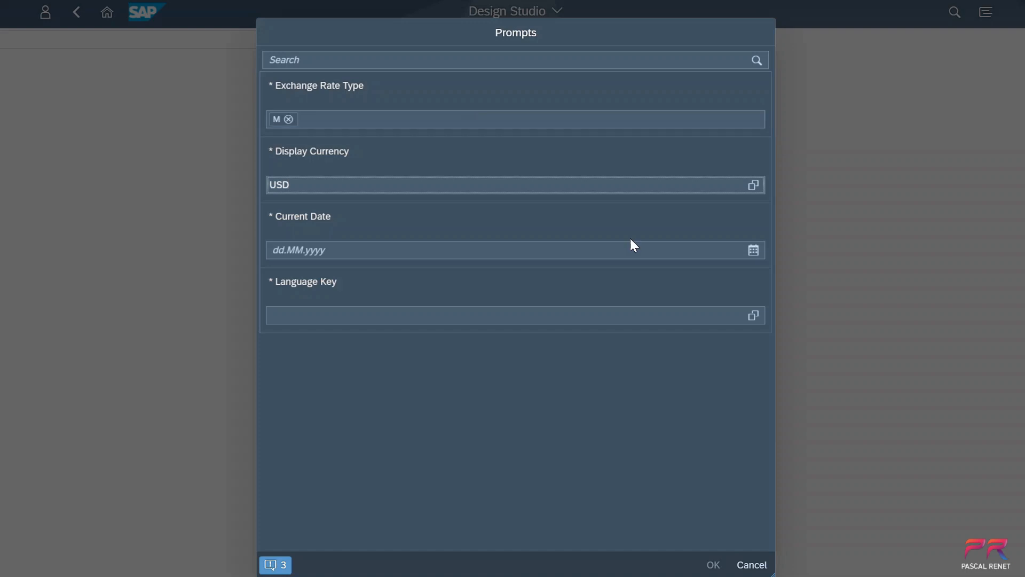
pyautogui.click(753, 252)
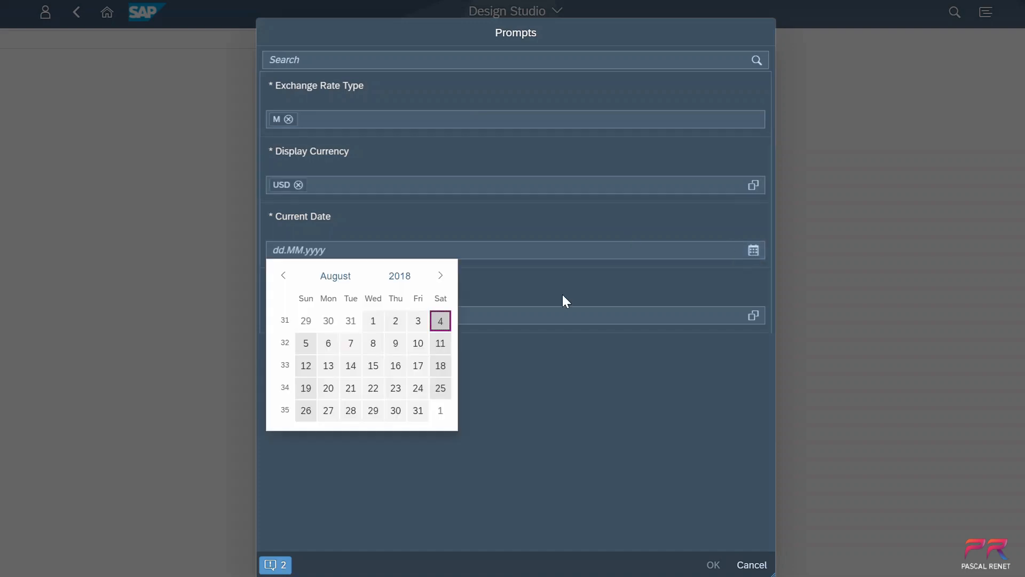
pyautogui.click(440, 321)
pyautogui.click(365, 319)
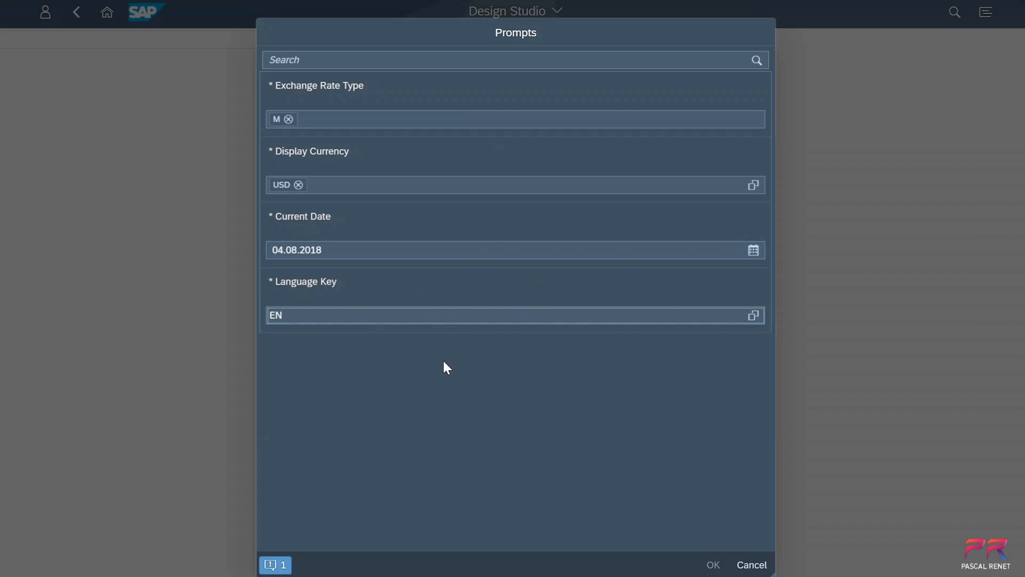
pyautogui.click(670, 431)
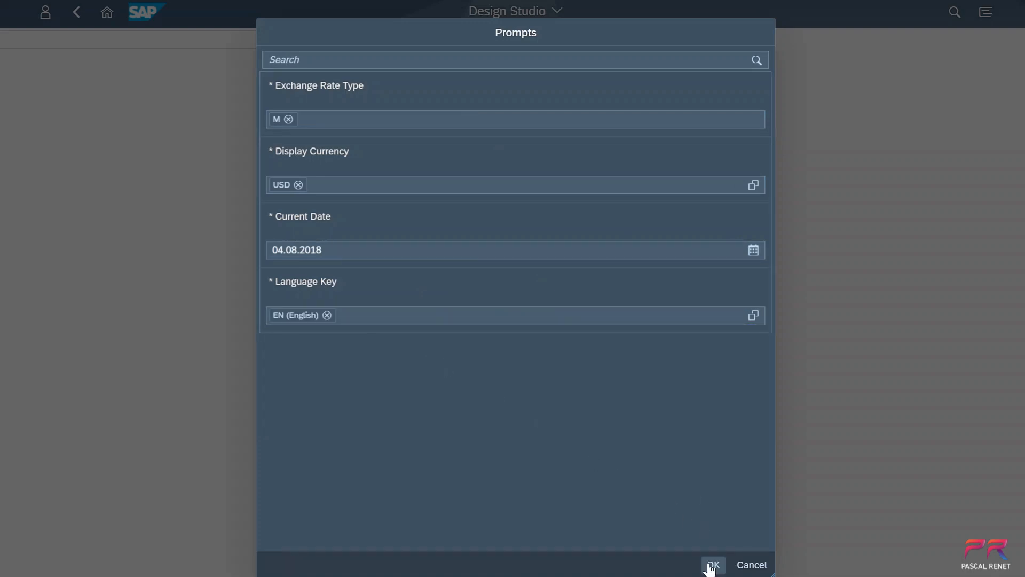
pyautogui.click(713, 565)
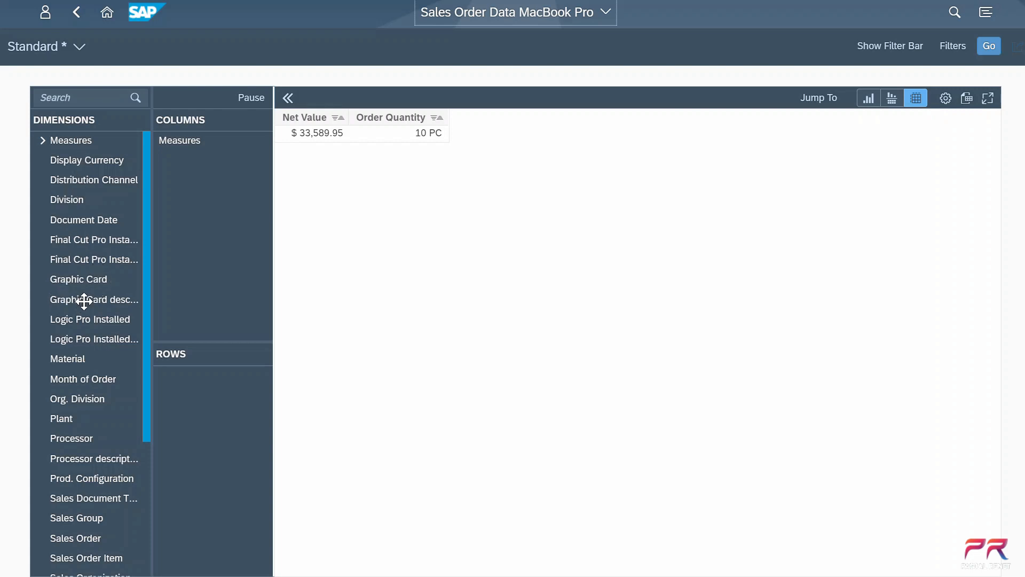
# Step: Add Graphic Card description, Processor description and Storage description as row dimensions, in that order
pyautogui.moveTo(66, 298); pyautogui.dragTo(206, 373)
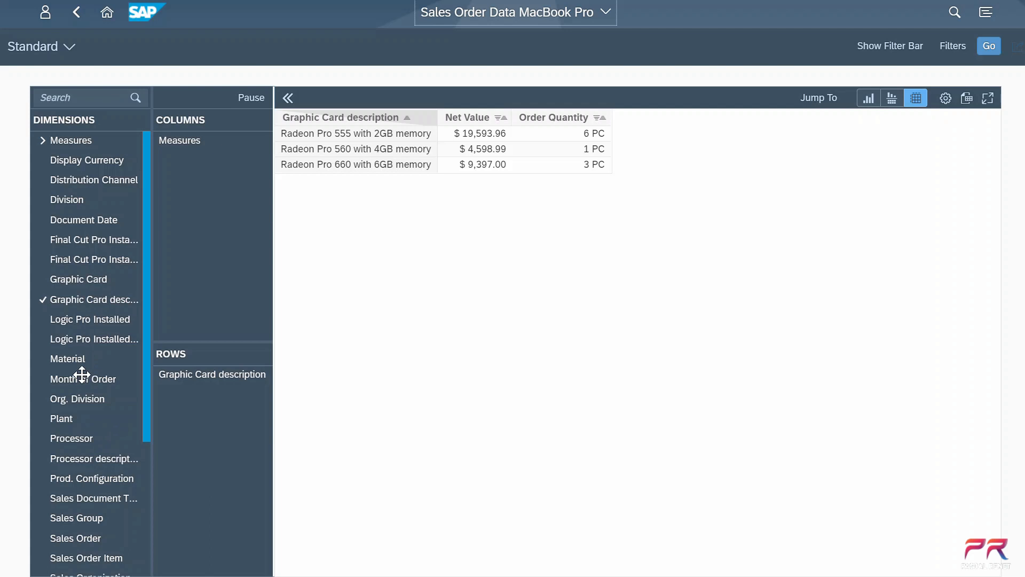
pyautogui.scroll(-4, 83, 359)
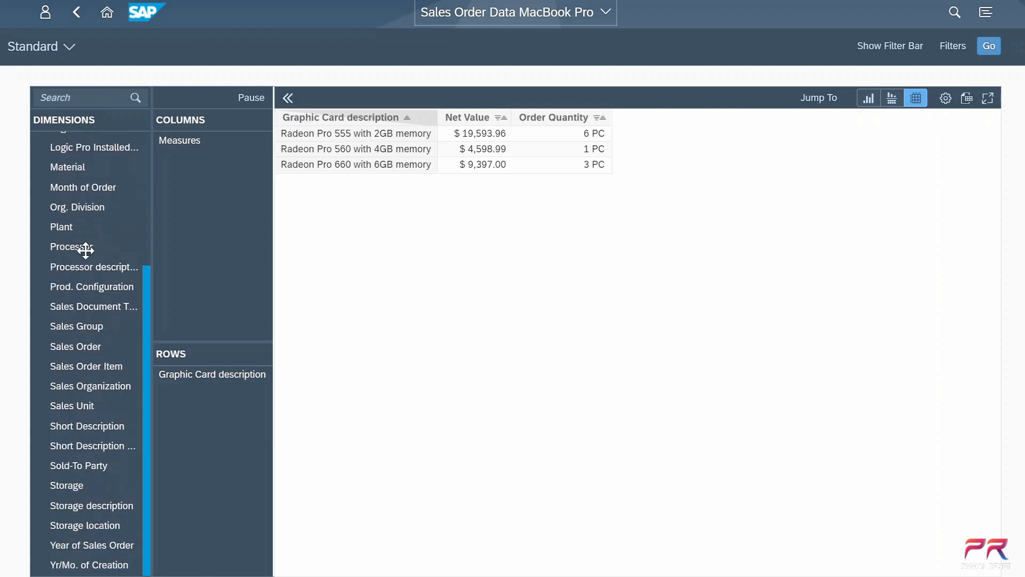
pyautogui.moveTo(69, 267); pyautogui.dragTo(224, 405)
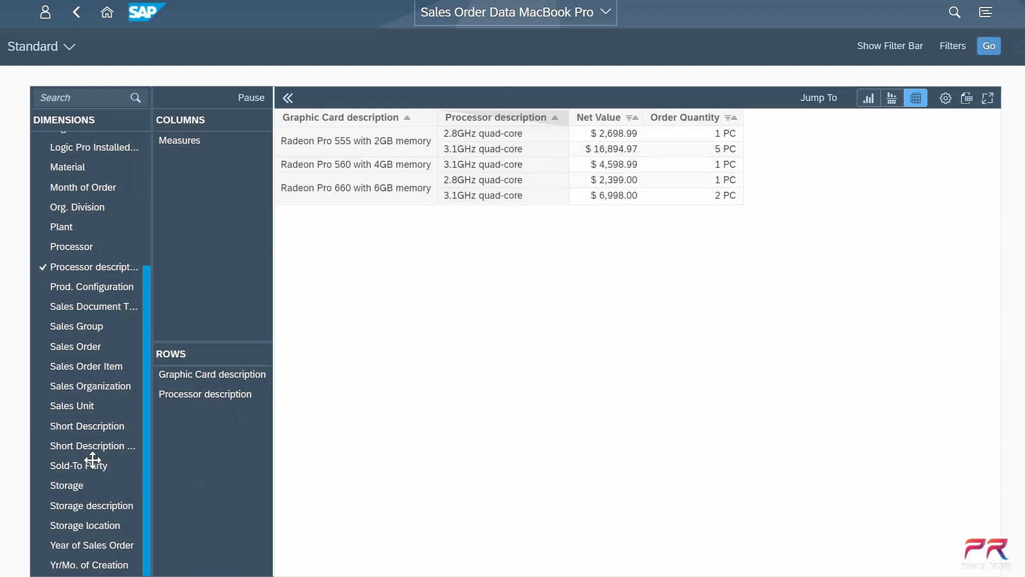
pyautogui.moveTo(66, 506); pyautogui.dragTo(215, 423)
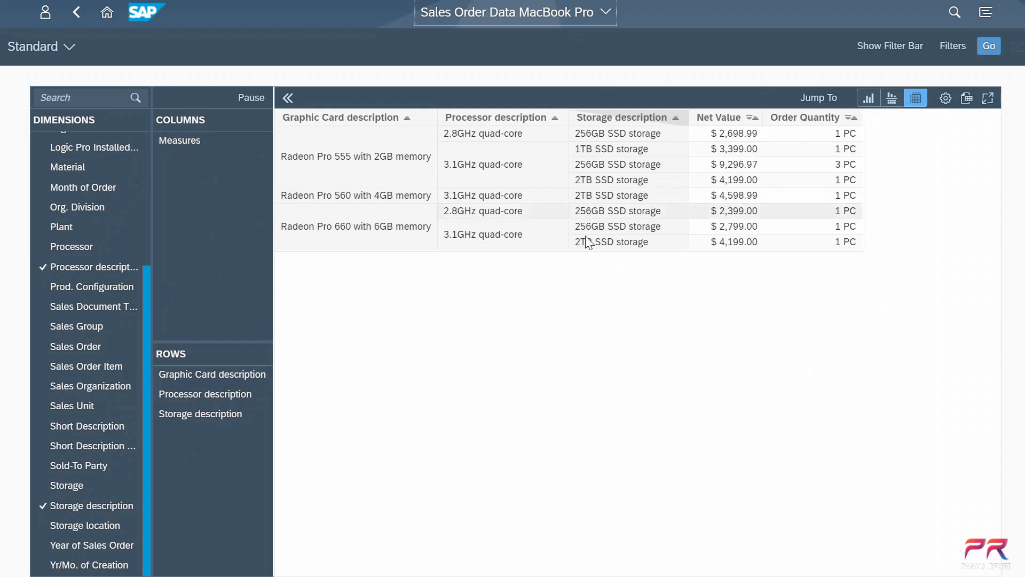
# Step: Show a chart together with the table, set its chart type to Pie and inspect a pie slice's details
pyautogui.click(892, 98)
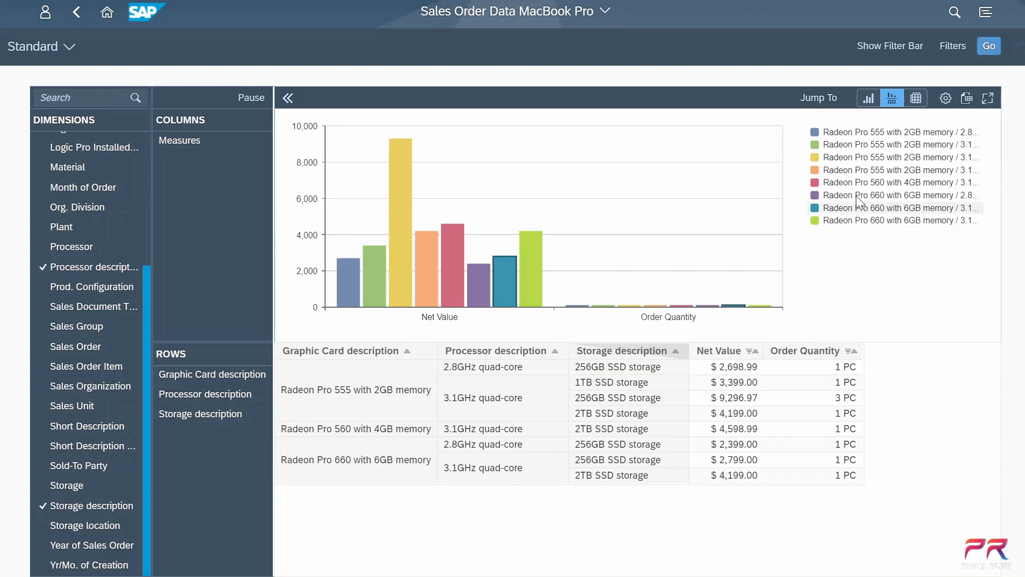
pyautogui.click(946, 99)
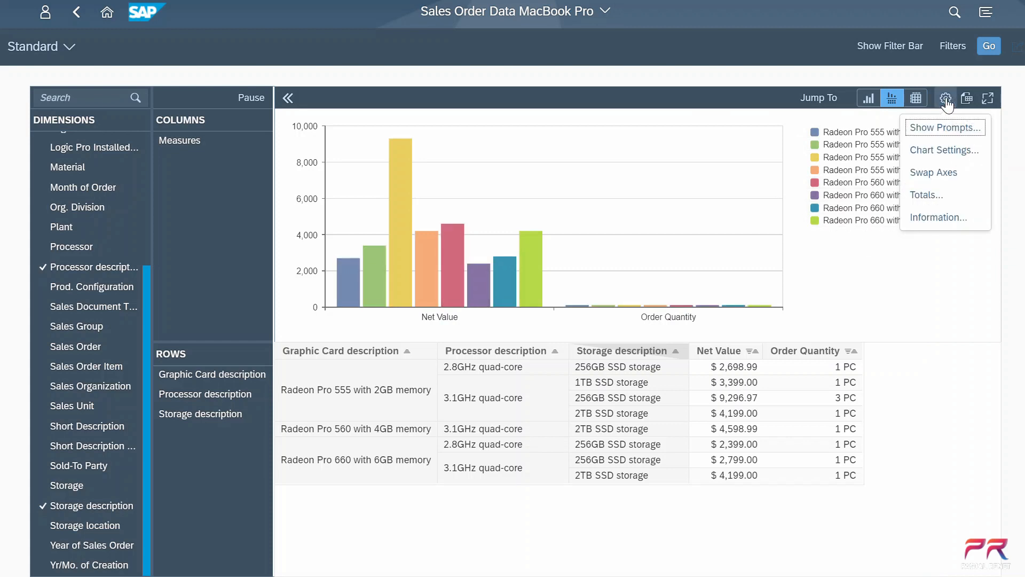
pyautogui.click(943, 146)
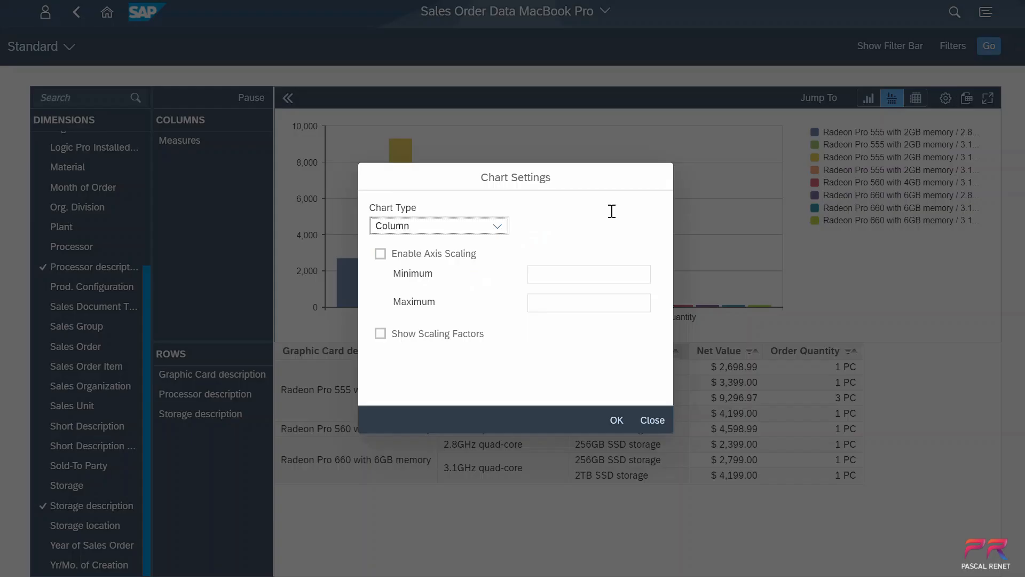
pyautogui.click(496, 231)
pyautogui.click(468, 313)
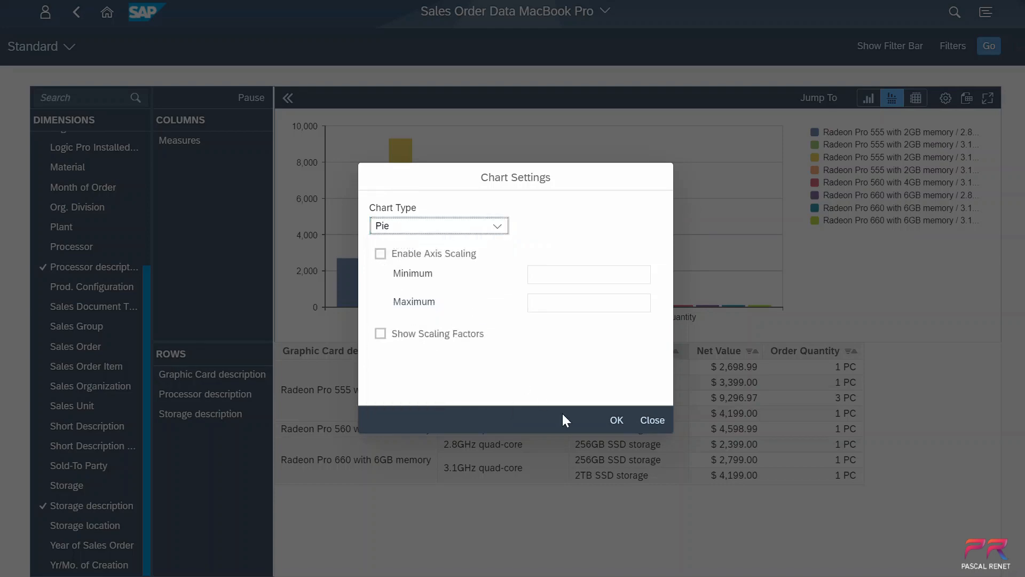
pyautogui.click(616, 420)
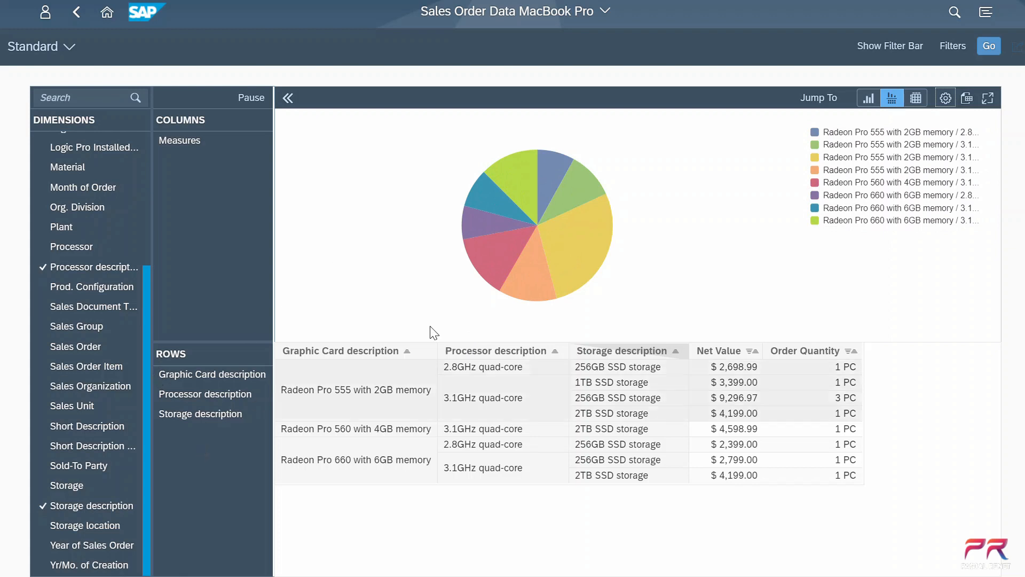
pyautogui.moveTo(540, 277)
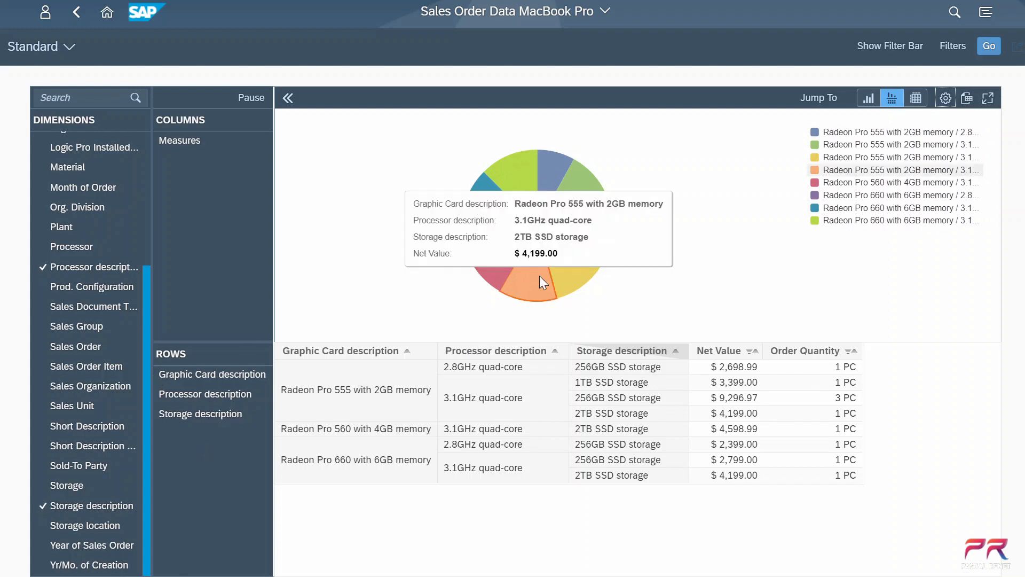